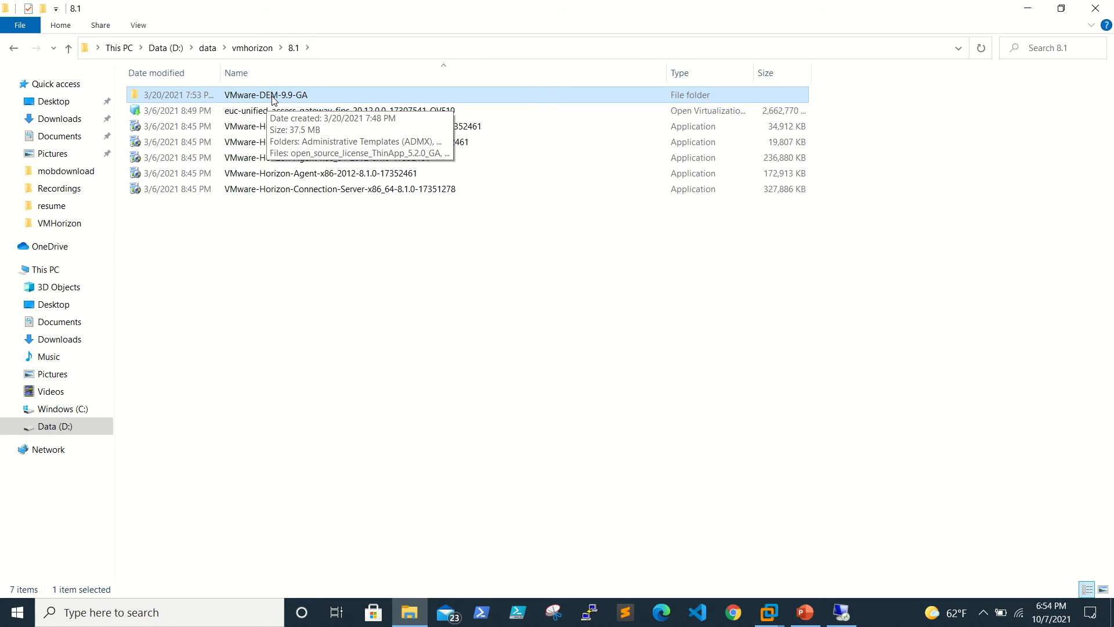
Step: Open the VMware-DEM-9.9-GA folder in D:\data\vmhorizon\8.1
double_click(274, 98)
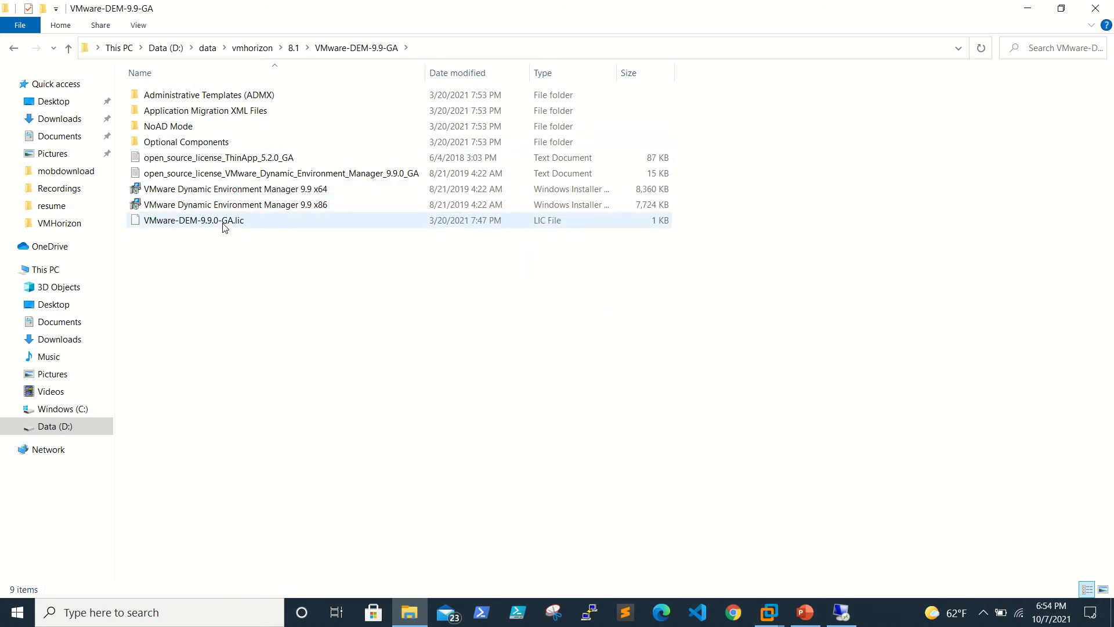
Step: Review the ADMX and en-US template folders, then switch to the 192.168.0.40 remote server desktop
double_click(183, 96)
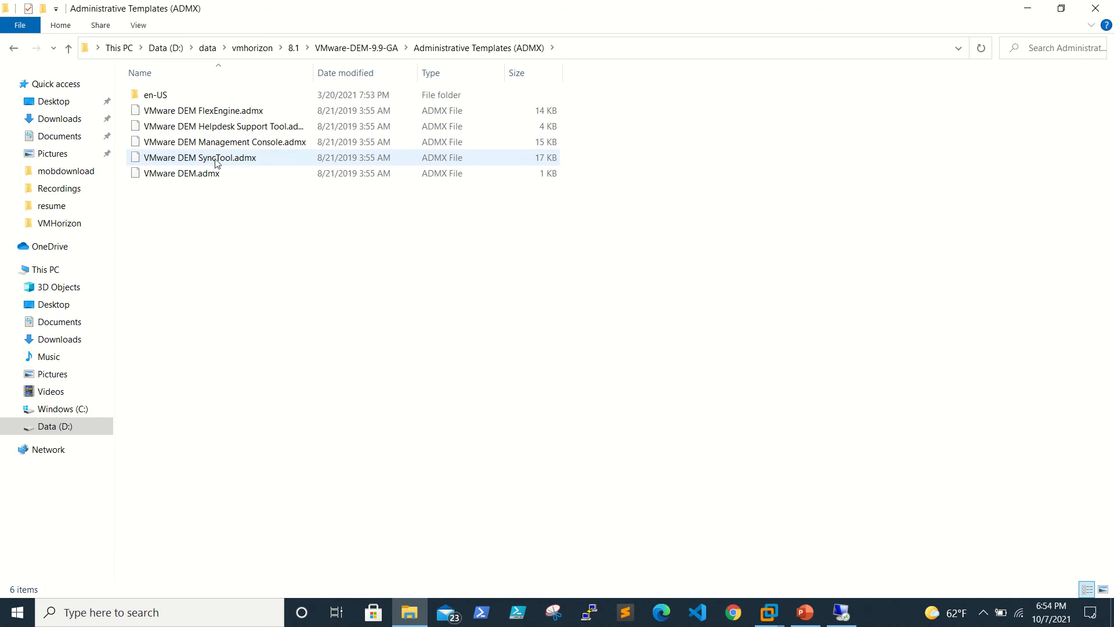
double_click(194, 99)
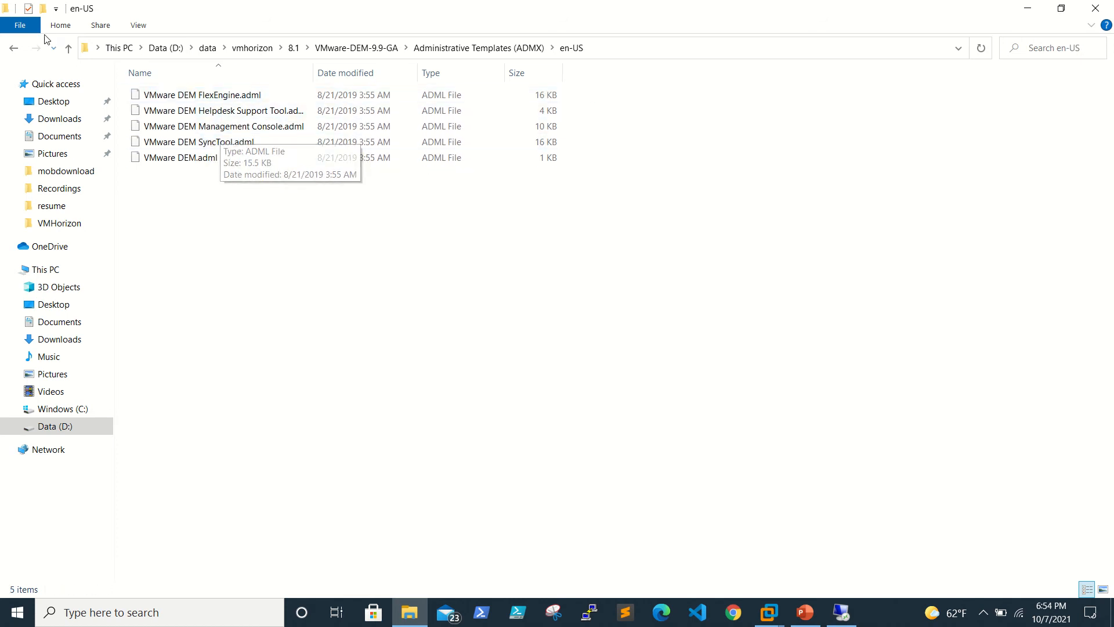
click(17, 48)
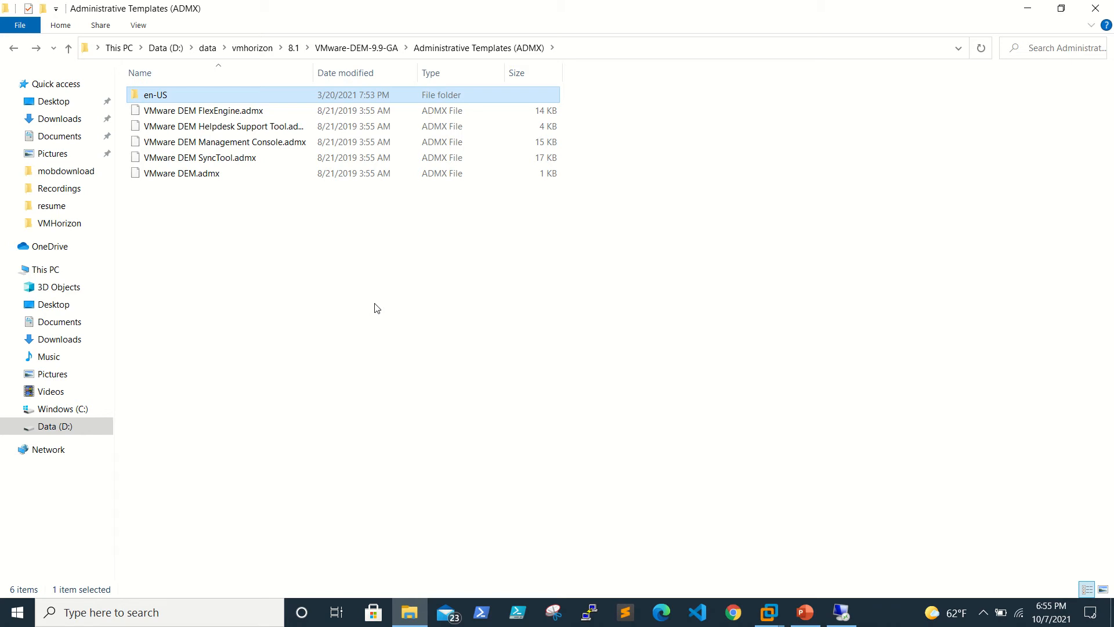
click(841, 610)
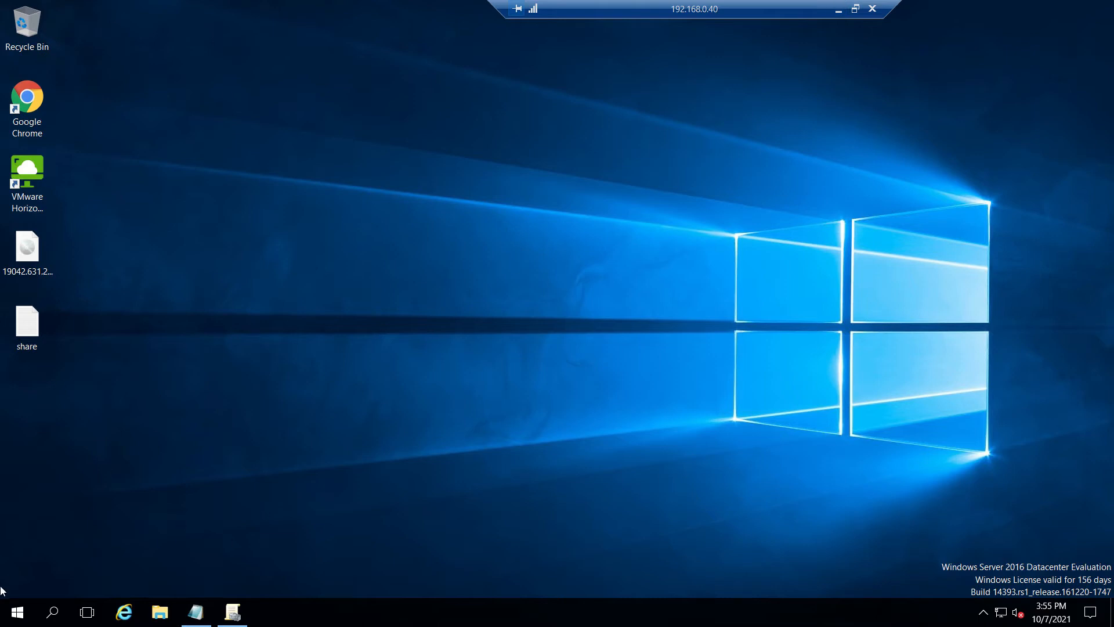
Step: In server File Explorer, inspect the Administrative Templates (ADMX) folder under C:\temp
click(160, 612)
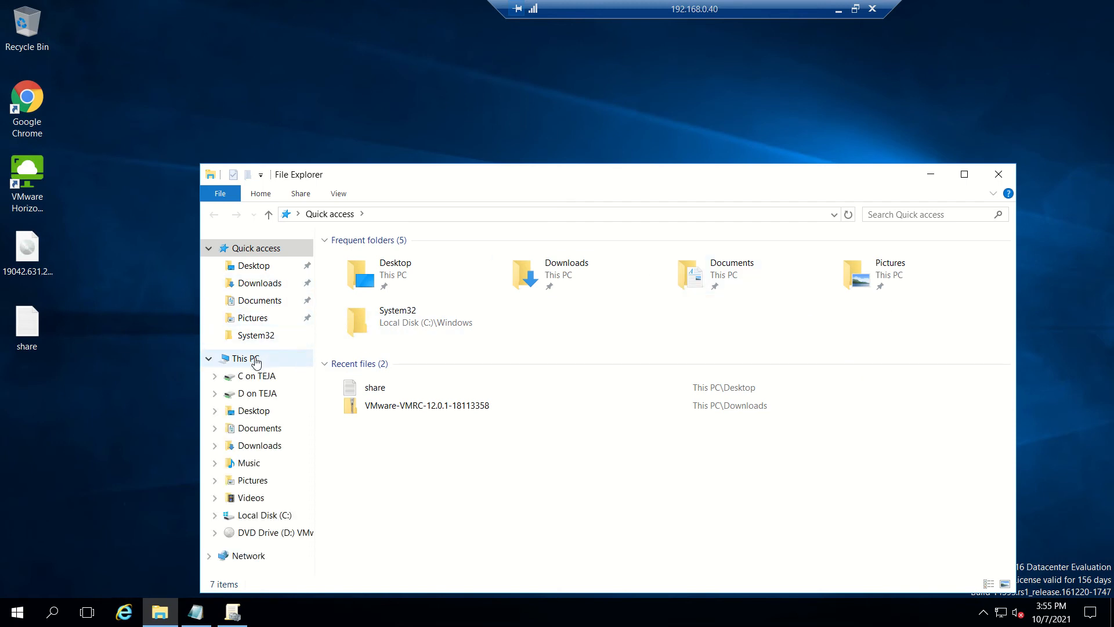
click(256, 359)
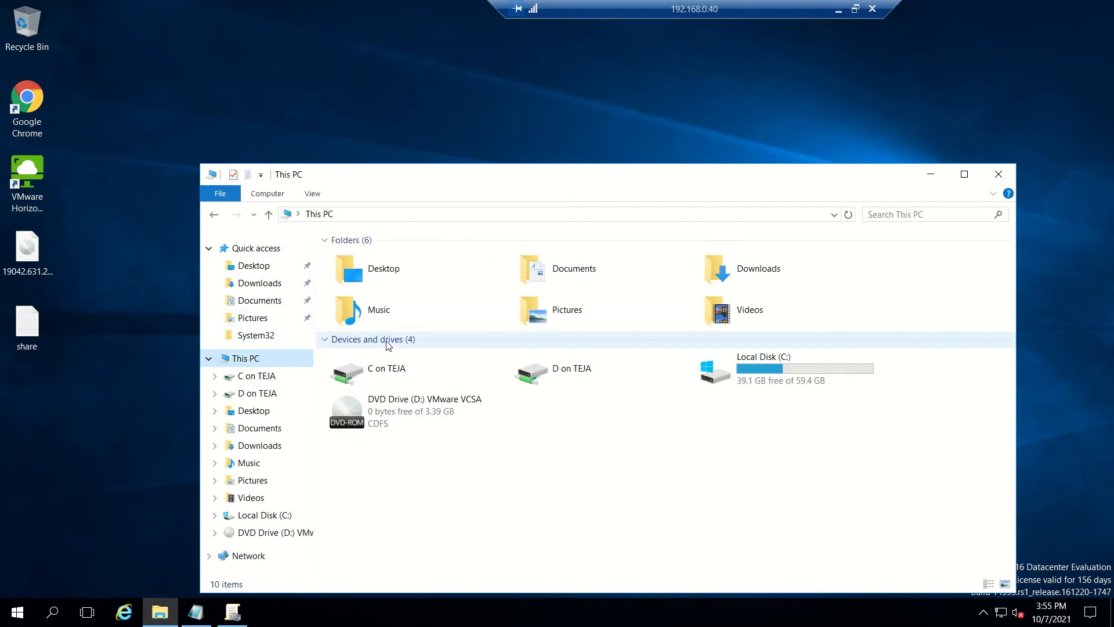
double_click(816, 369)
double_click(380, 305)
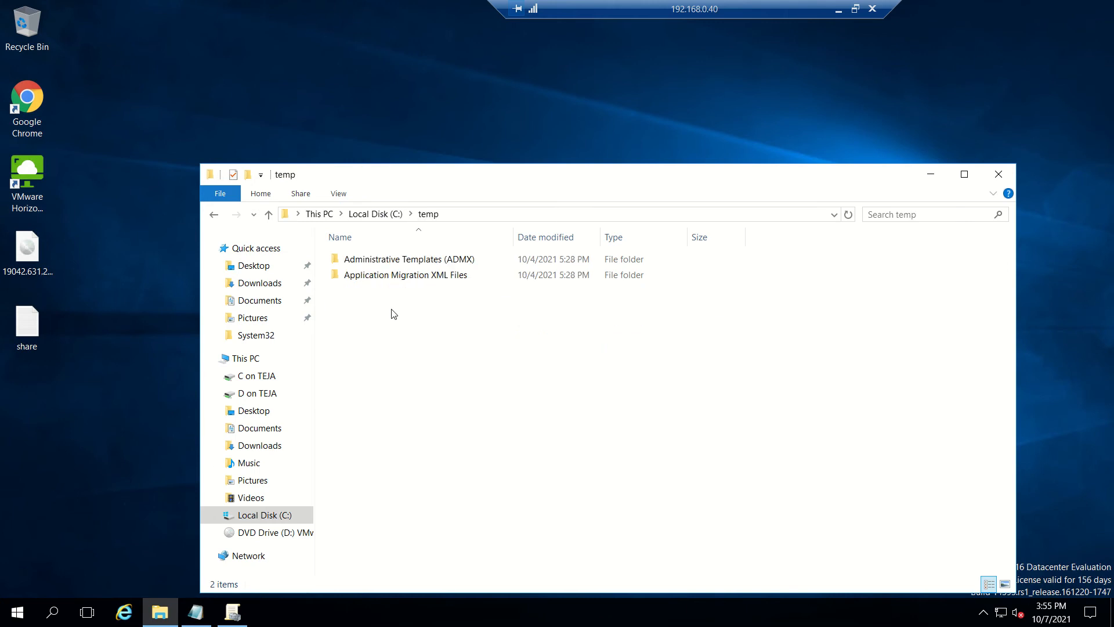
double_click(445, 261)
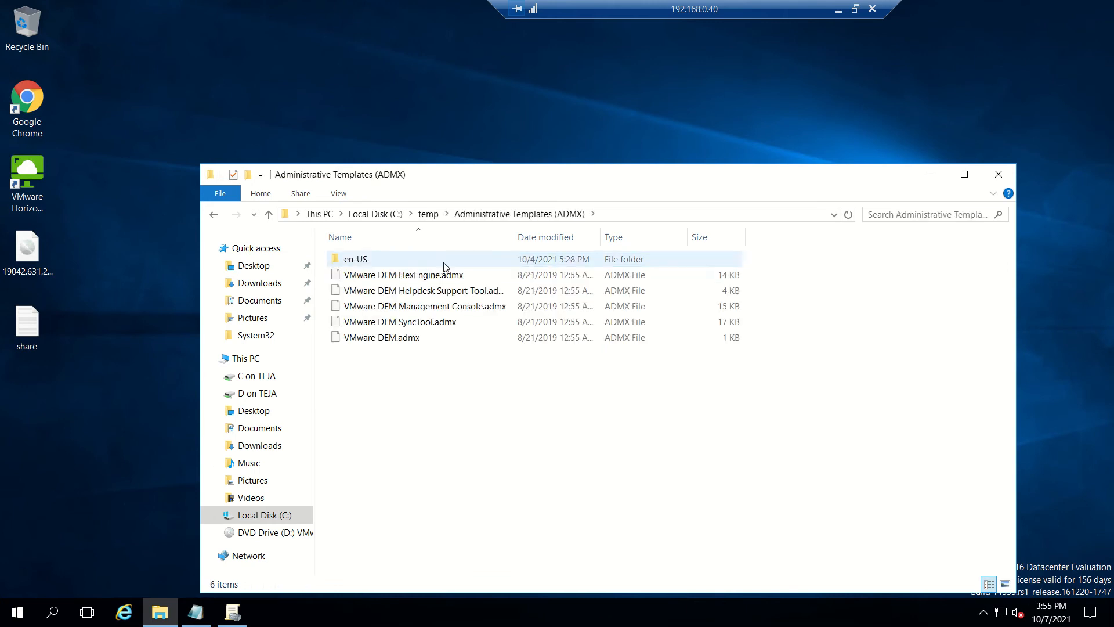
click(215, 216)
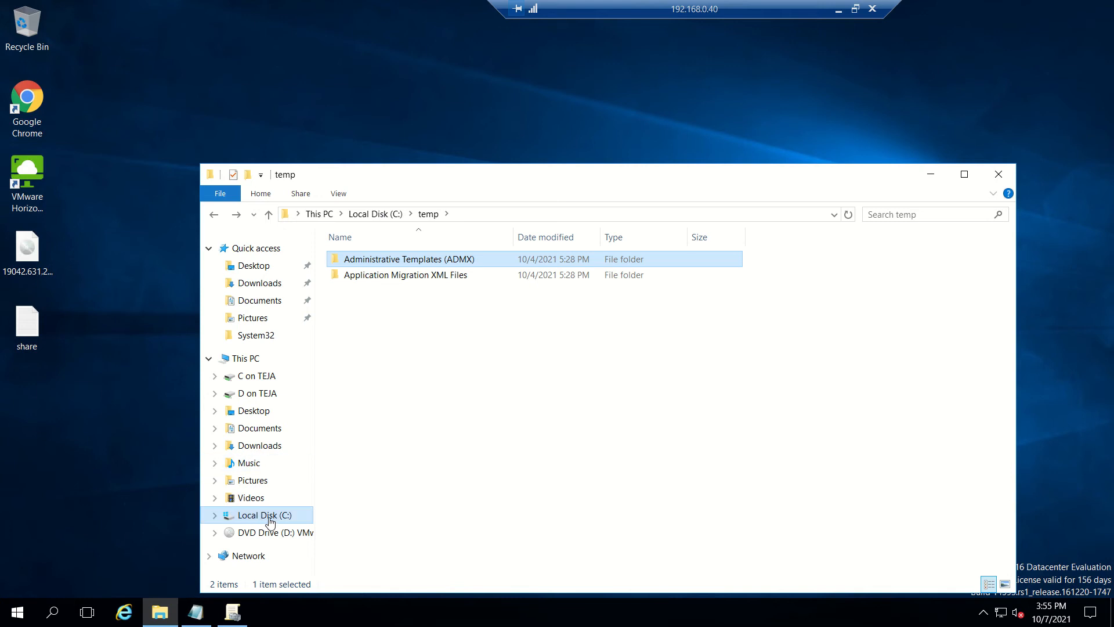
Step: Navigate the window to C:\Windows\PolicyDefinitions
click(262, 519)
double_click(377, 342)
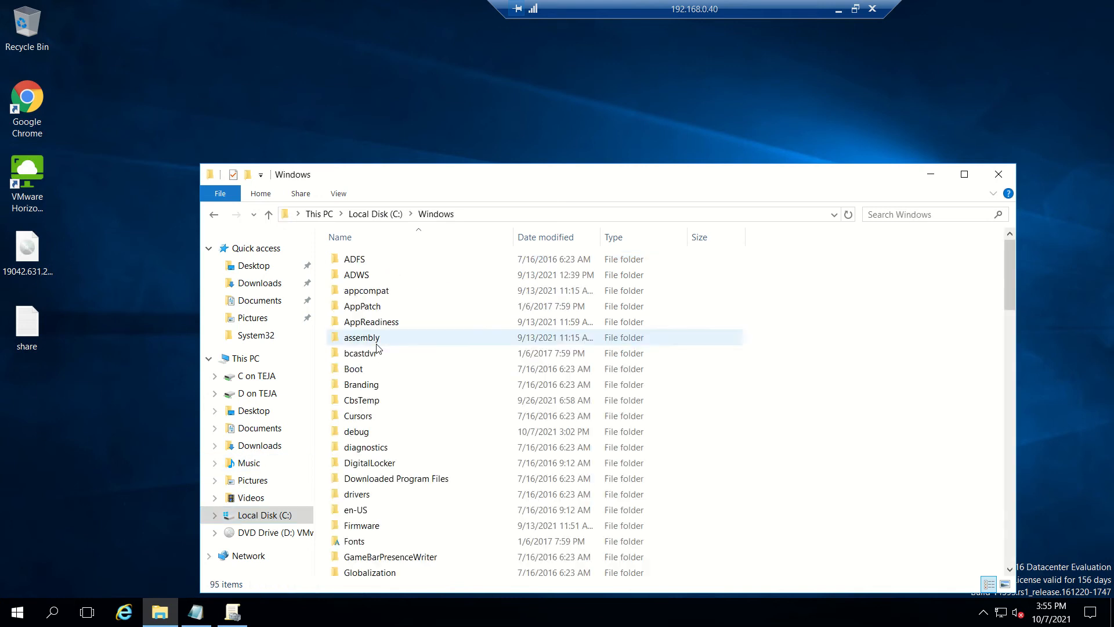
scroll(405, 366, down, 1)
click(404, 366)
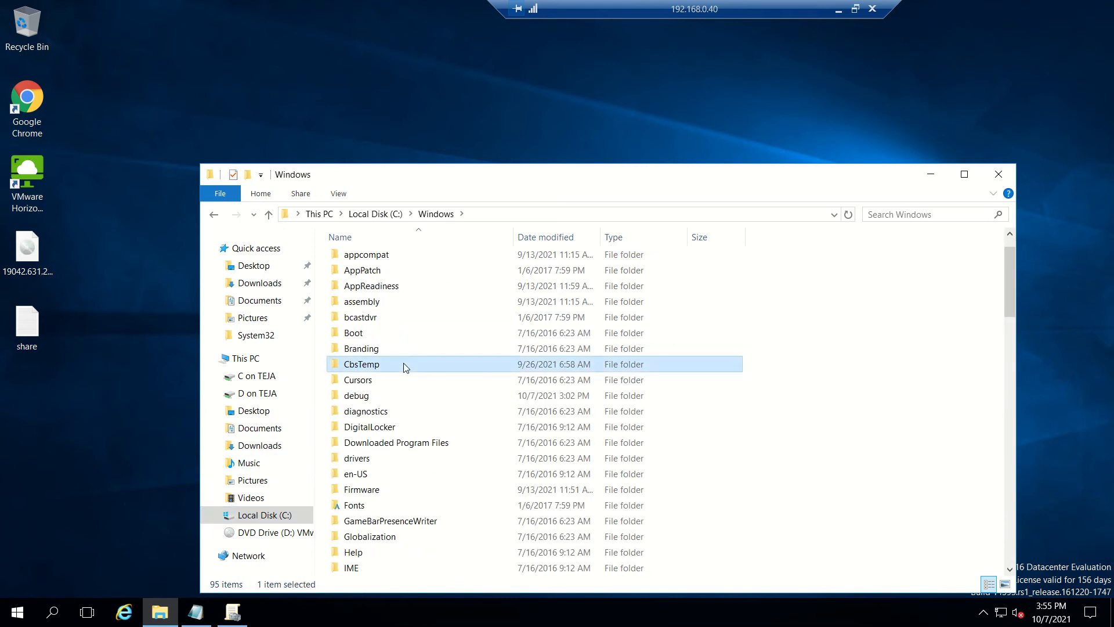
text(po)
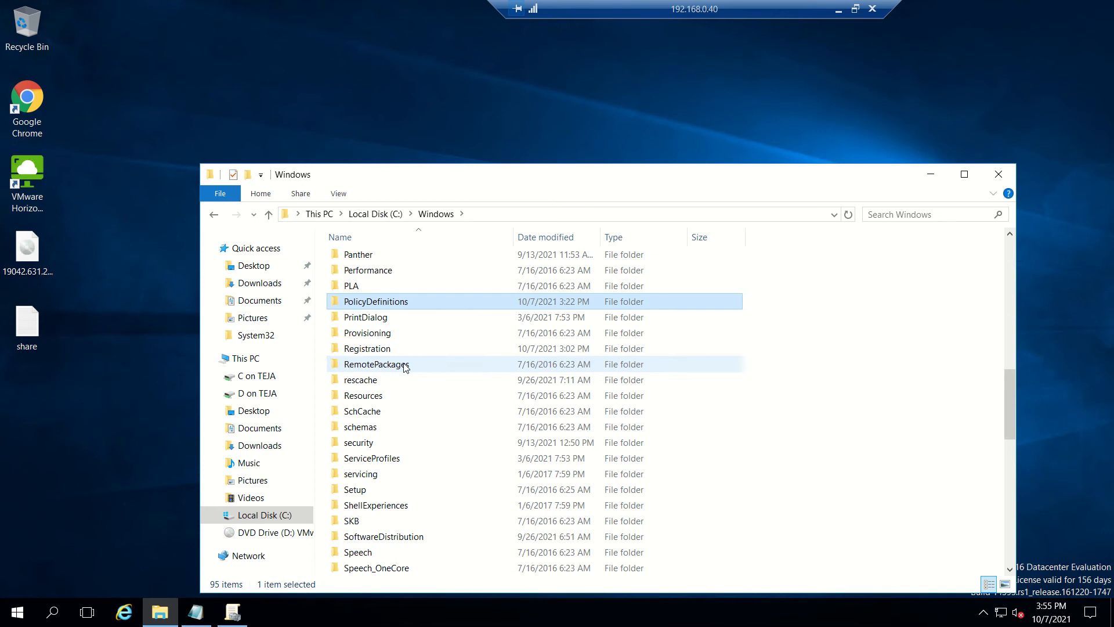
double_click(385, 302)
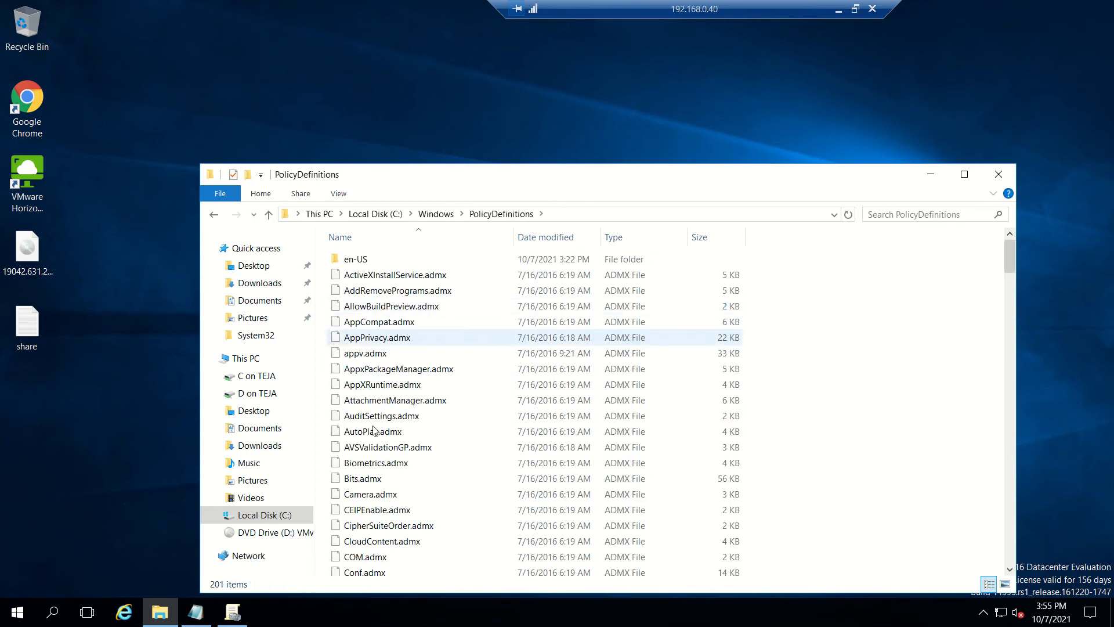
Step: Open C:\temp in a second Explorer window from the Run dialog
click(14, 614)
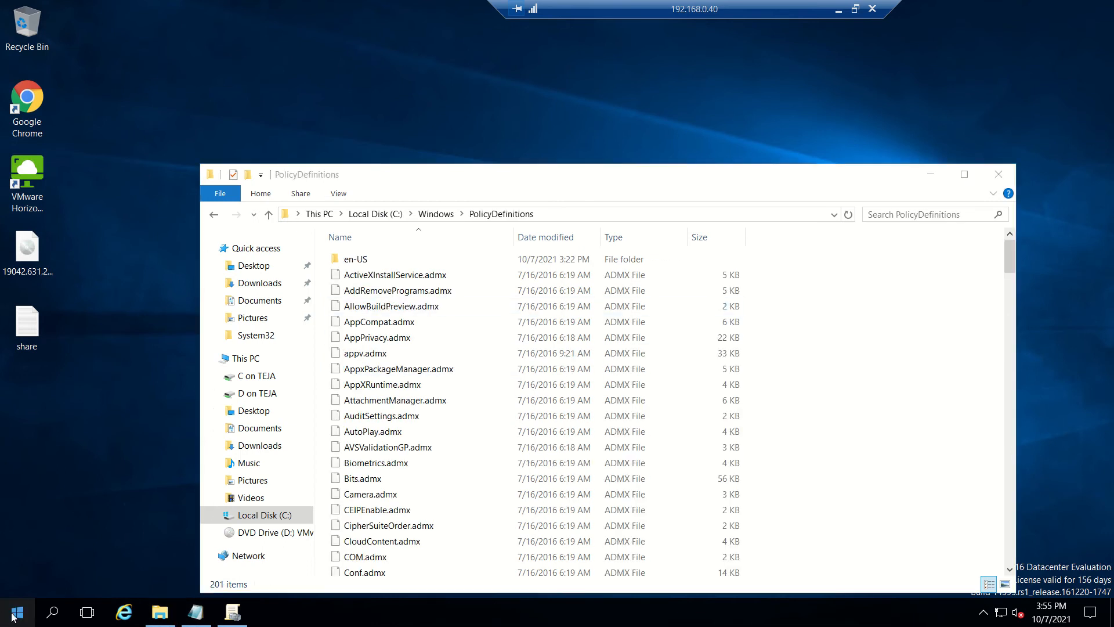
right_click(14, 613)
click(75, 535)
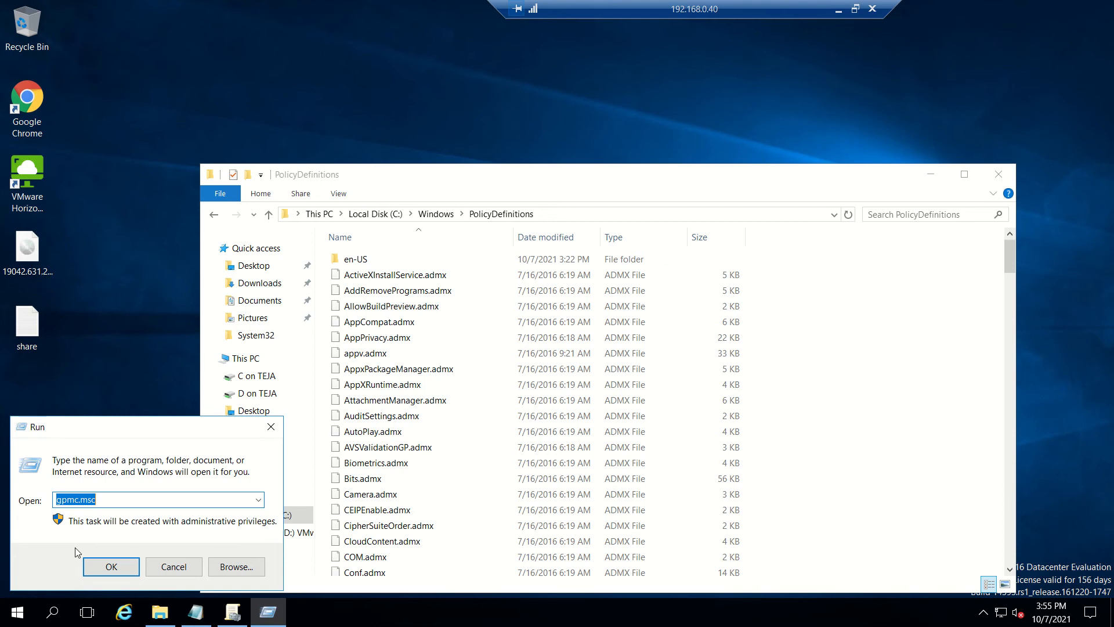
text(c:	emp)
key(Return)
Step: Put the five VMware DEM .admx files into C:\Windows\PolicyDefinitions
click(475, 264)
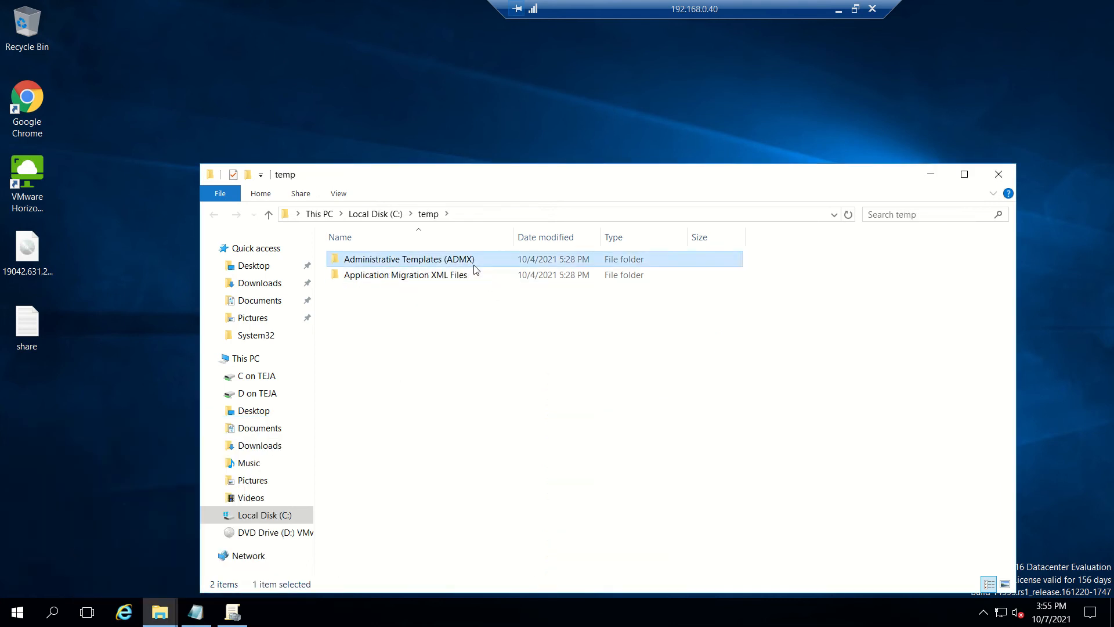
double_click(475, 269)
drag(500, 407, 419, 271)
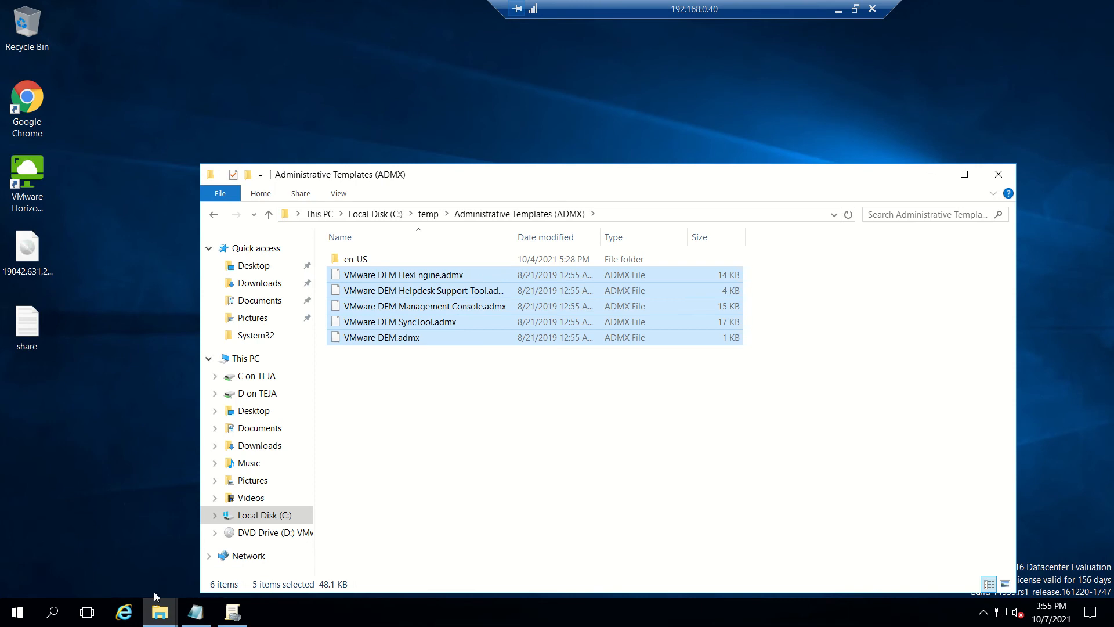
click(168, 606)
click(106, 568)
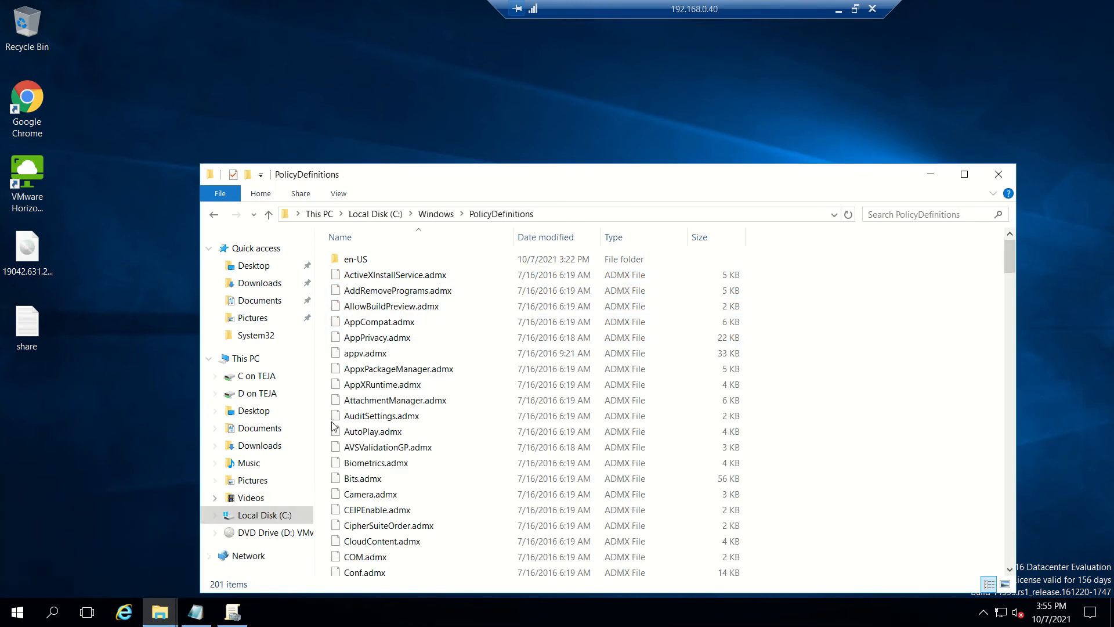
right_click(809, 330)
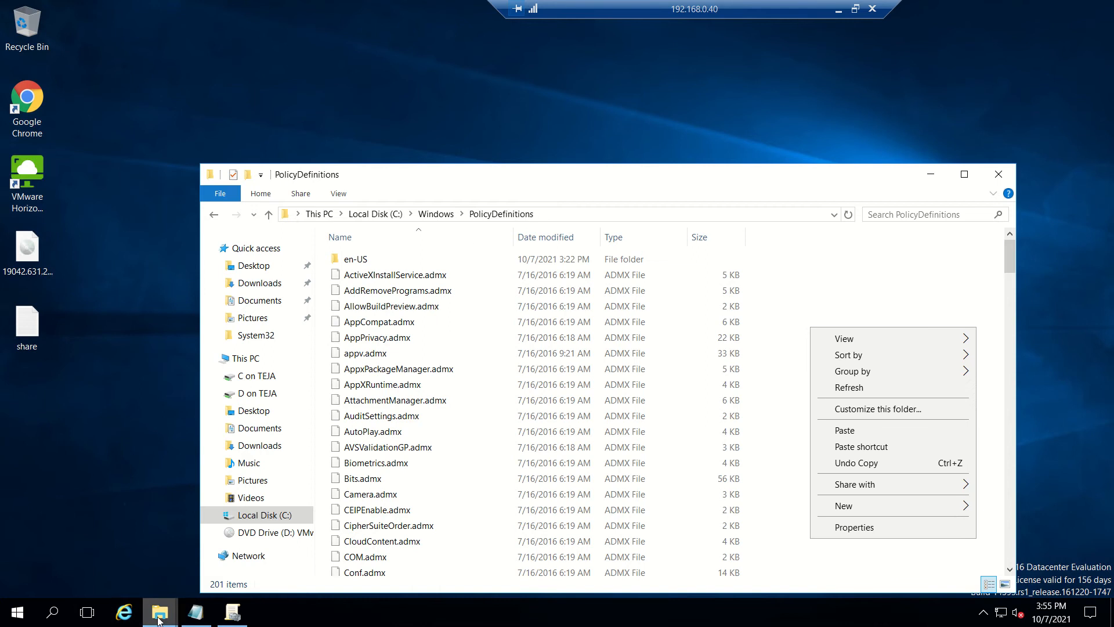
Step: Copy the five VMware DEM .adml files from the templates' en-US folder
click(154, 608)
click(237, 560)
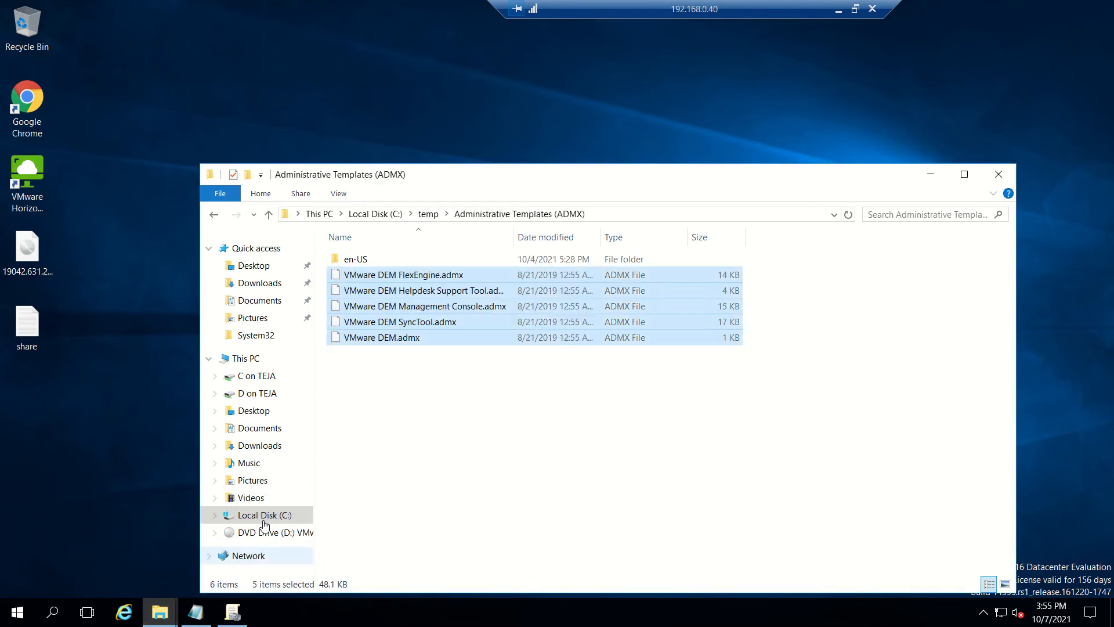
double_click(361, 259)
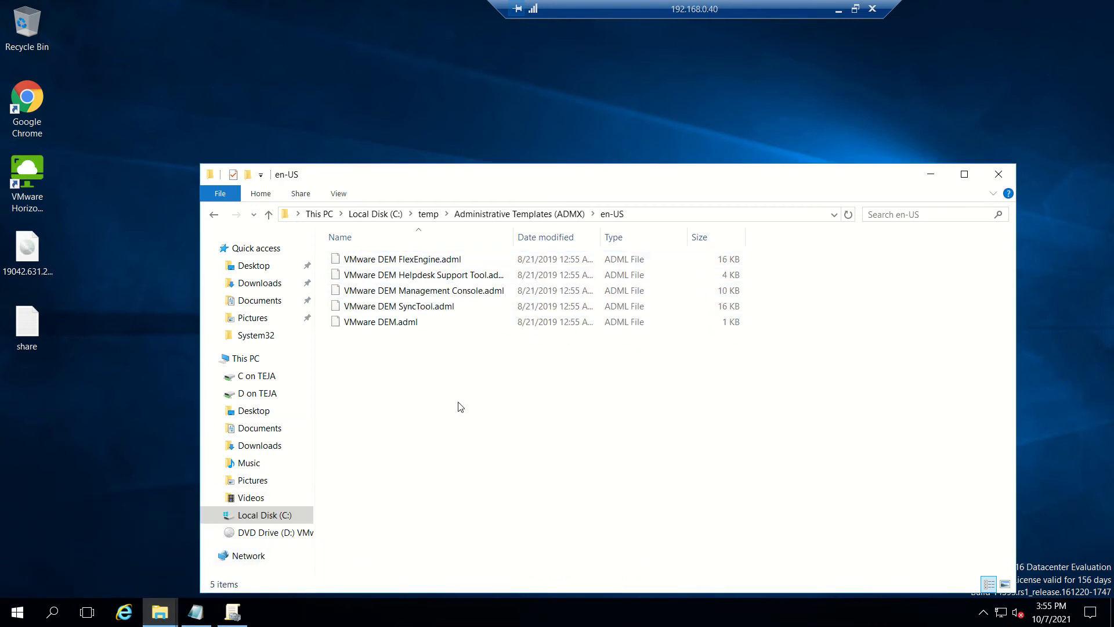
drag(457, 402, 416, 254)
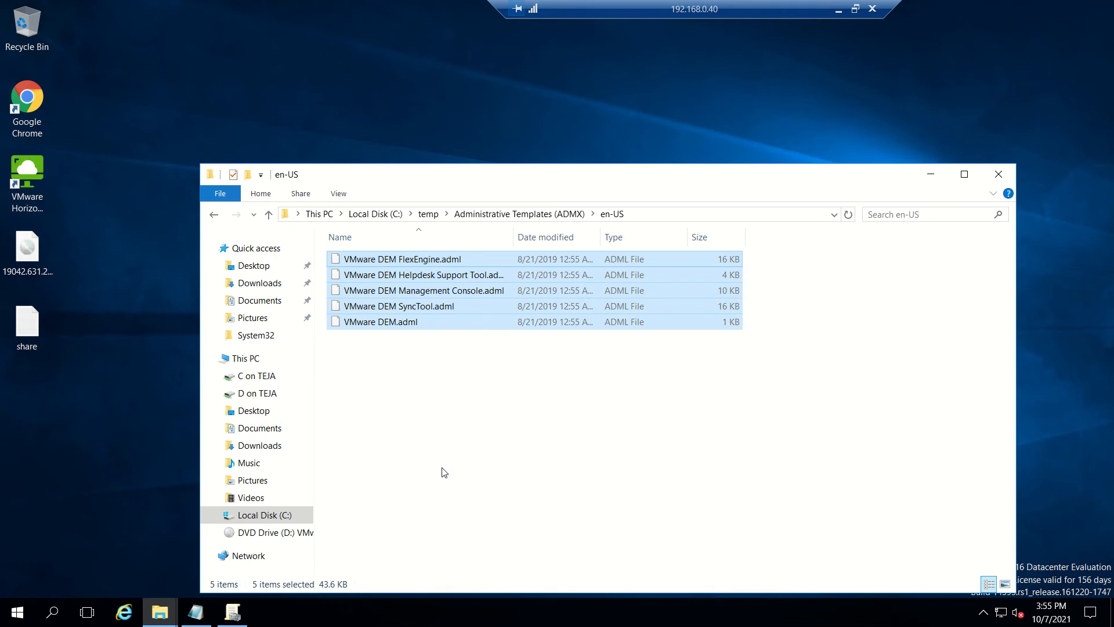
right_click(462, 292)
click(518, 362)
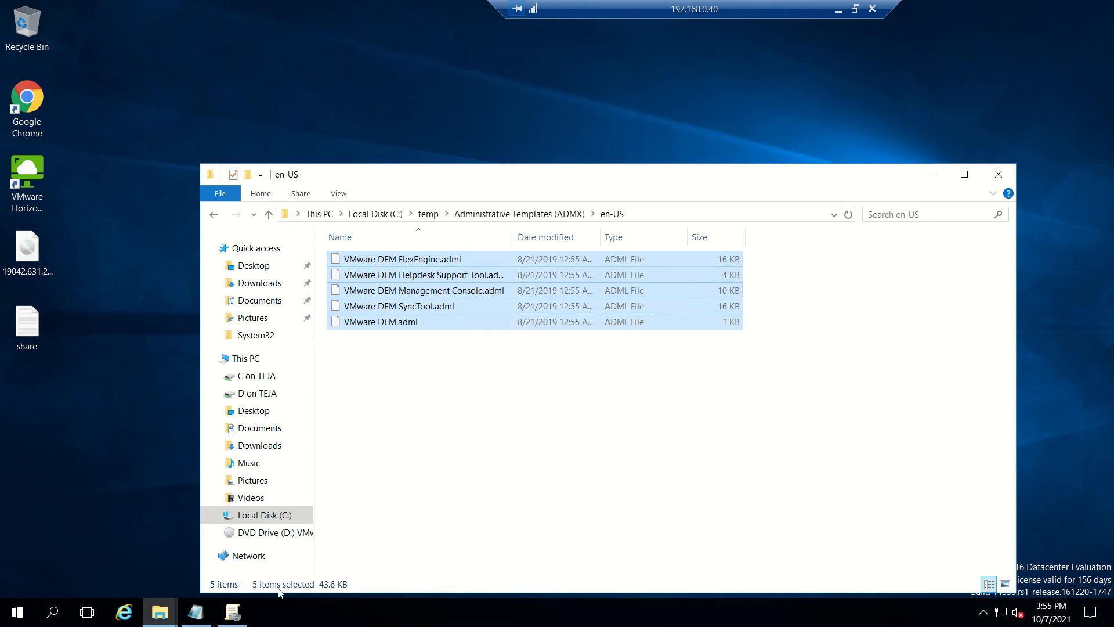
Step: Paste the .adml files into PolicyDefinitions\en-US, resolving the name conflict, and close both Explorer windows
mouse_move(153, 613)
click(124, 566)
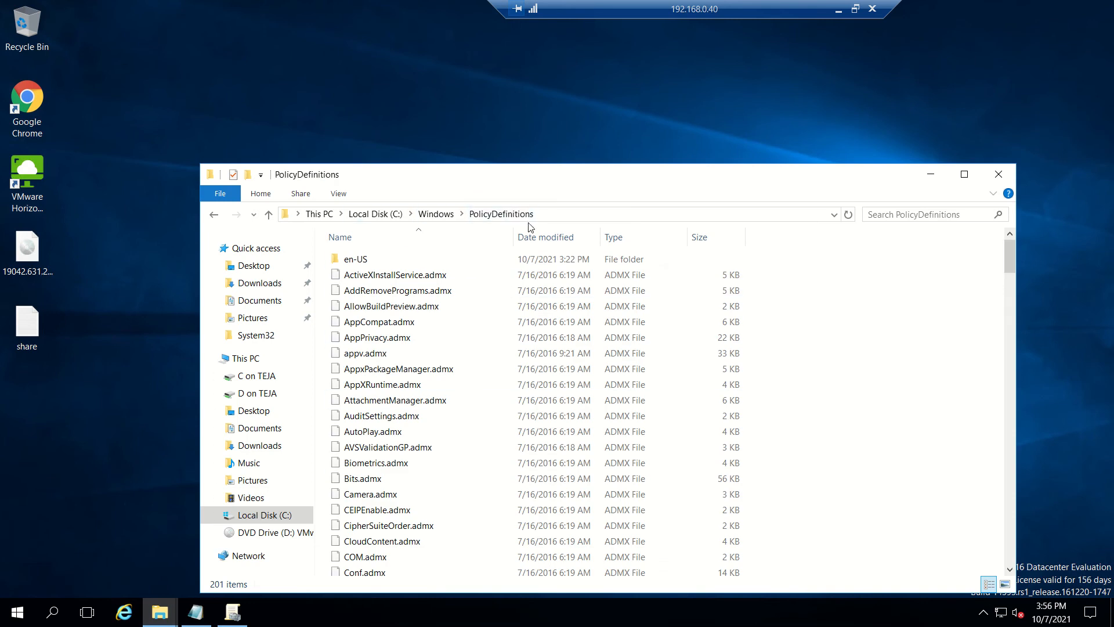
double_click(355, 259)
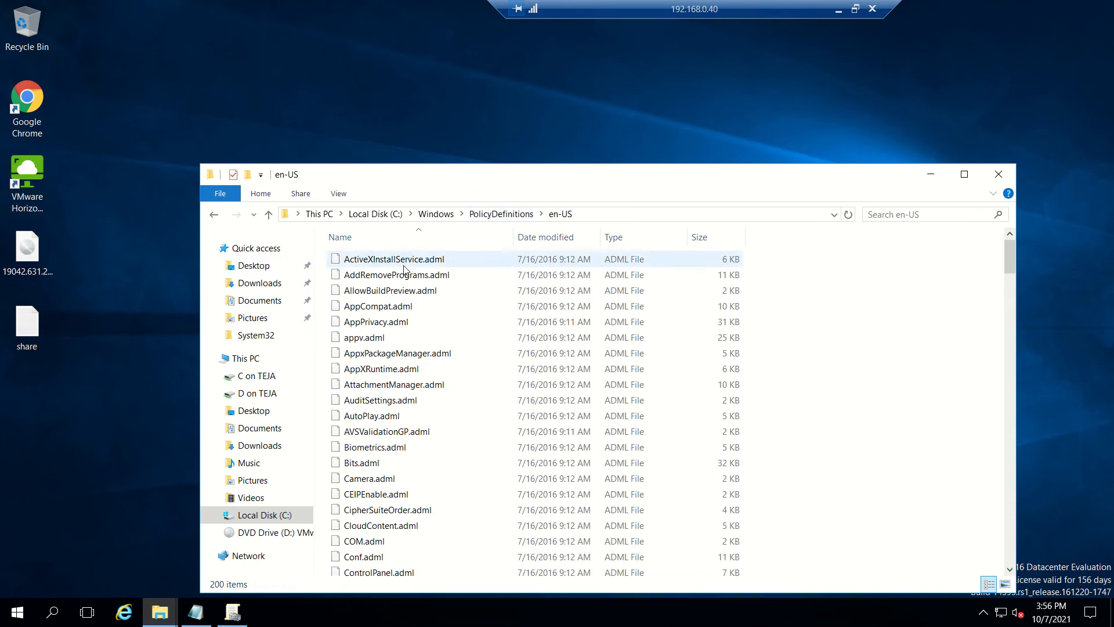
right_click(882, 312)
click(915, 414)
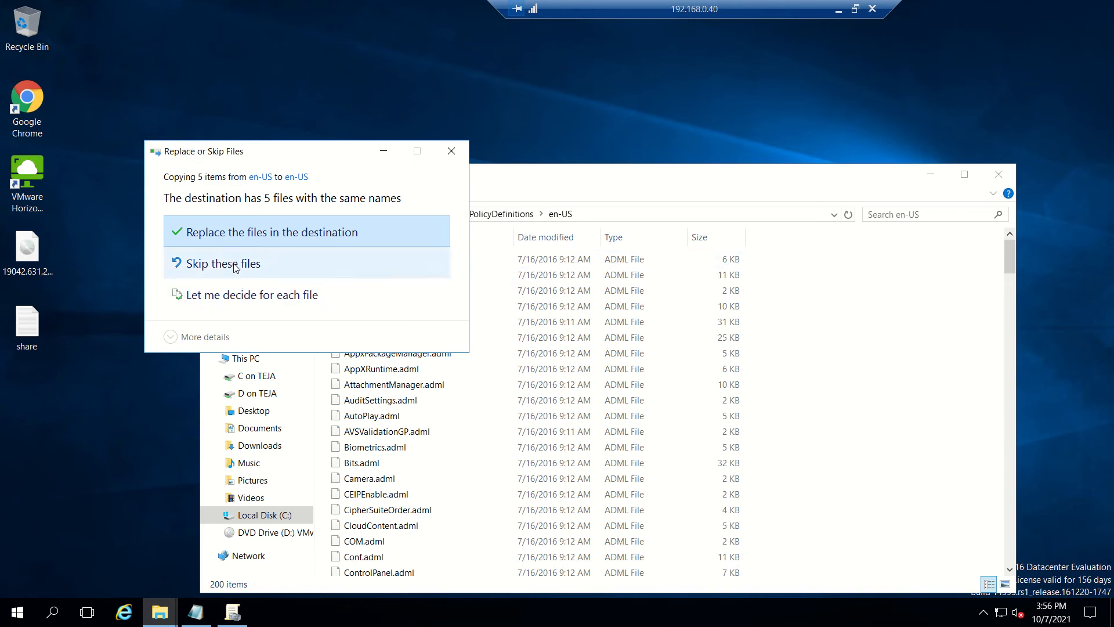
click(236, 266)
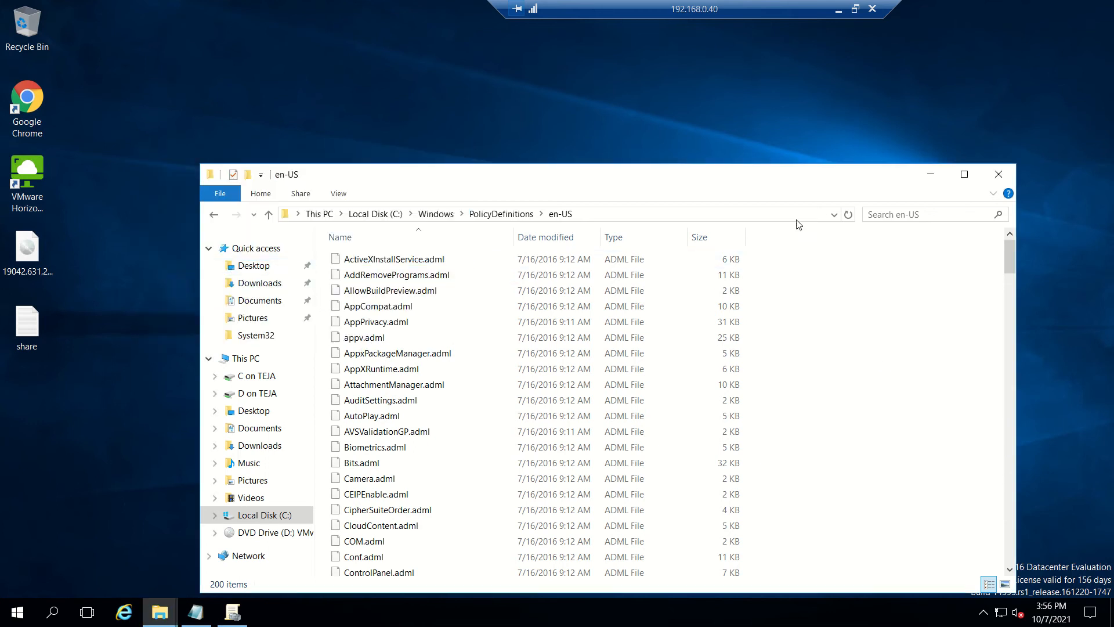
click(998, 174)
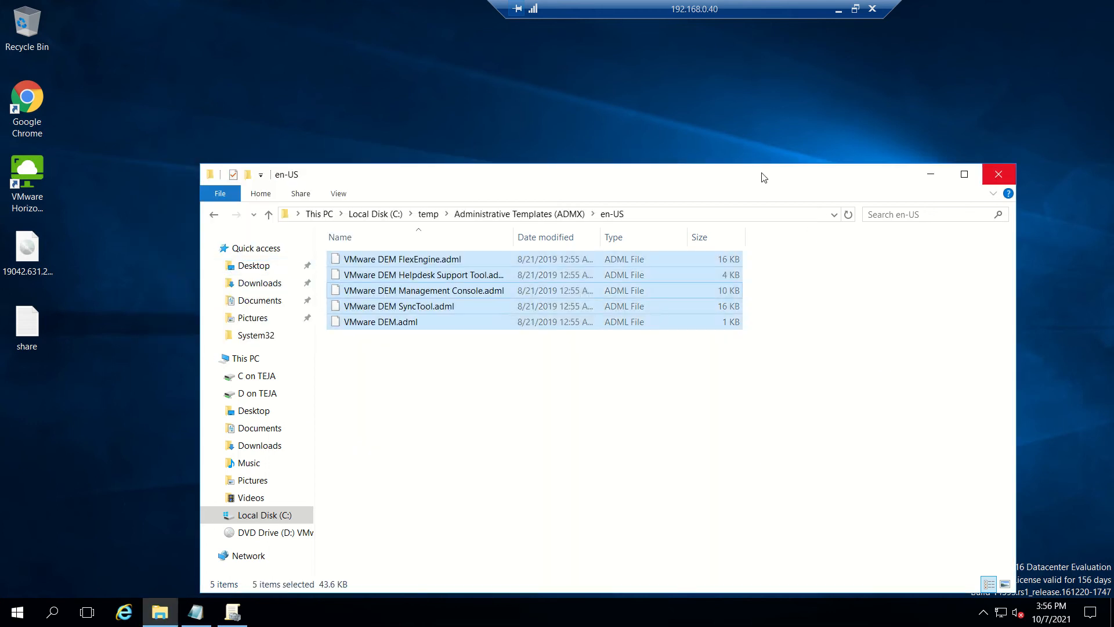
click(998, 174)
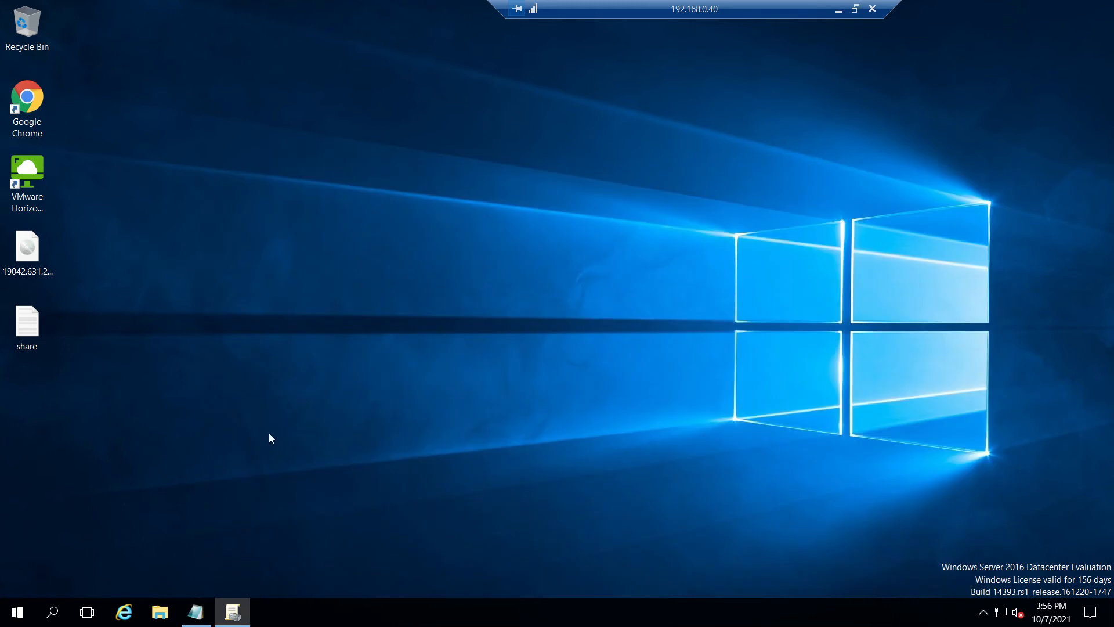
Step: Close the old console, relaunch gpmc.msc maximized, and bring up the Group Policy Objects actions
right_click(232, 609)
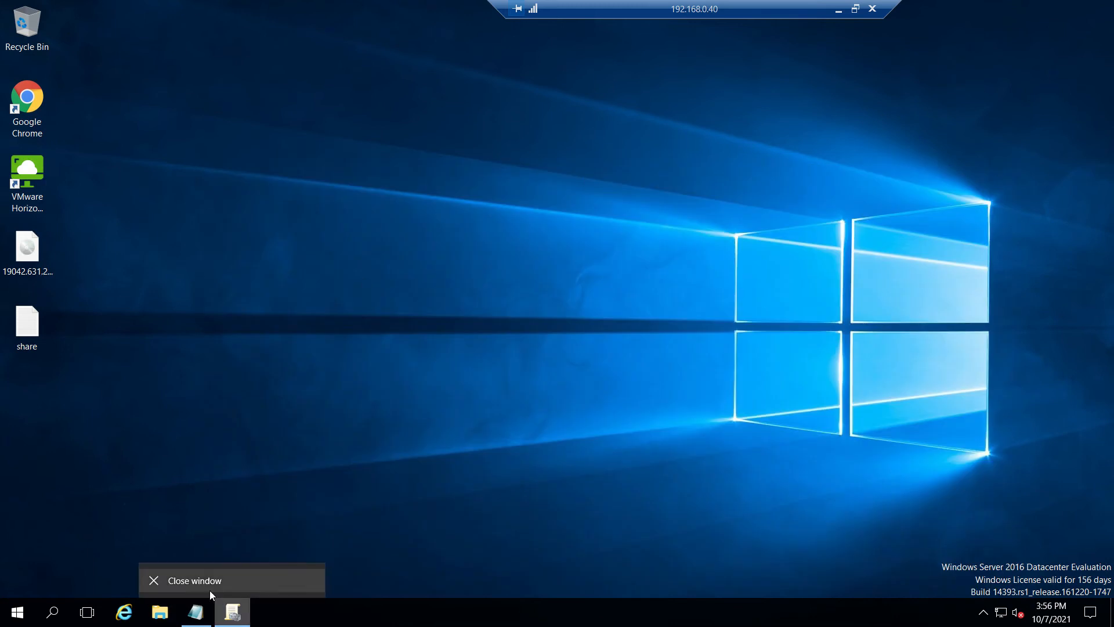
click(195, 580)
right_click(26, 608)
click(68, 545)
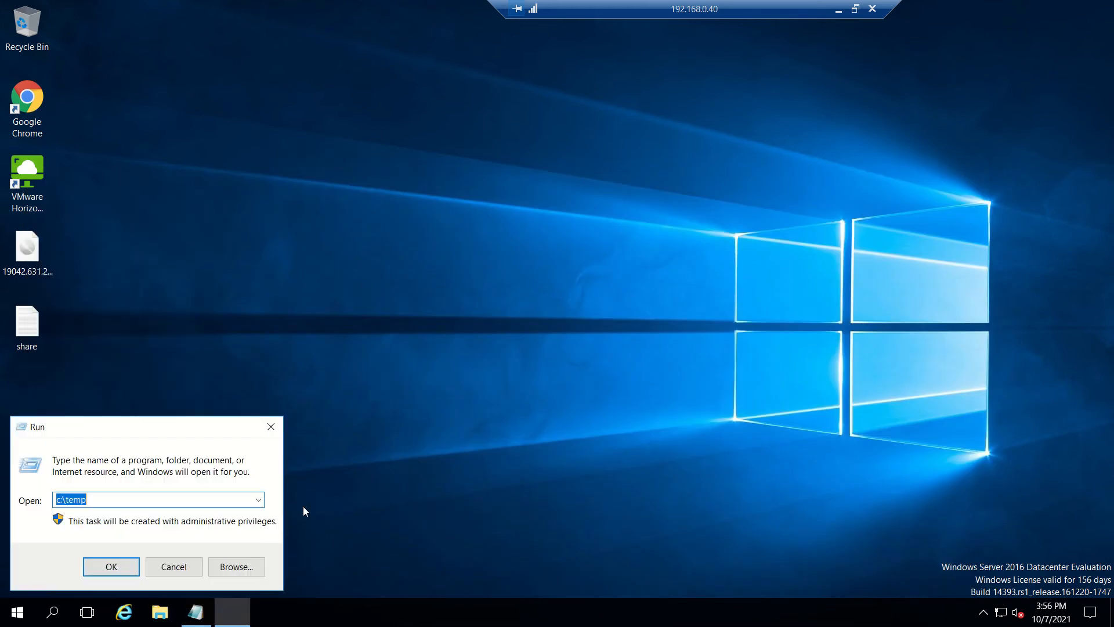
text(gp)
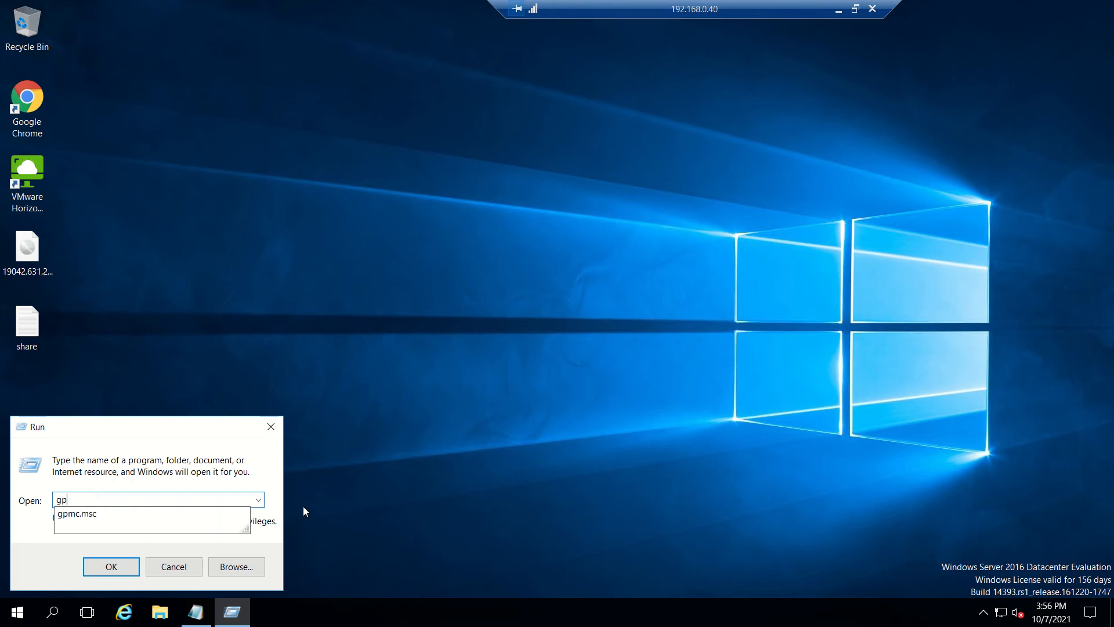
text(mc.msc)
key(Return)
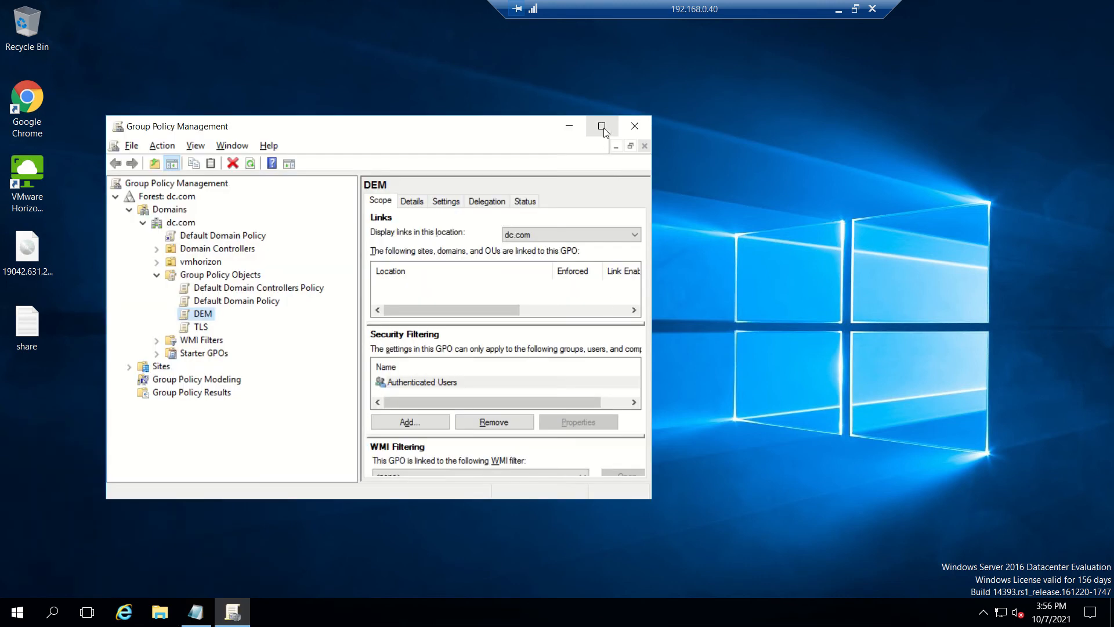
click(601, 125)
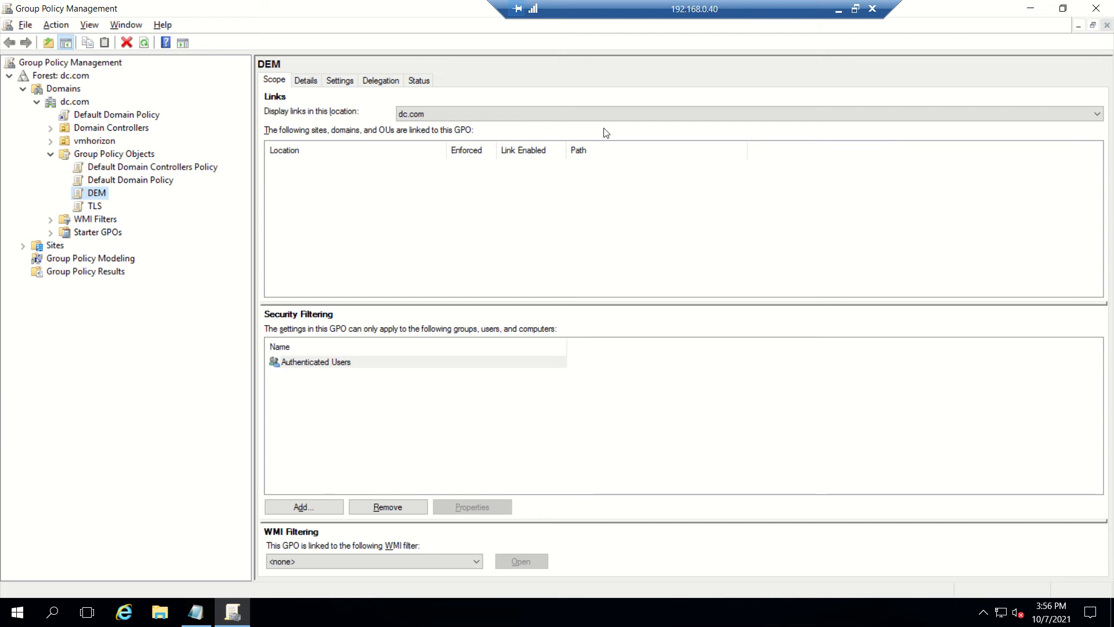
right_click(118, 157)
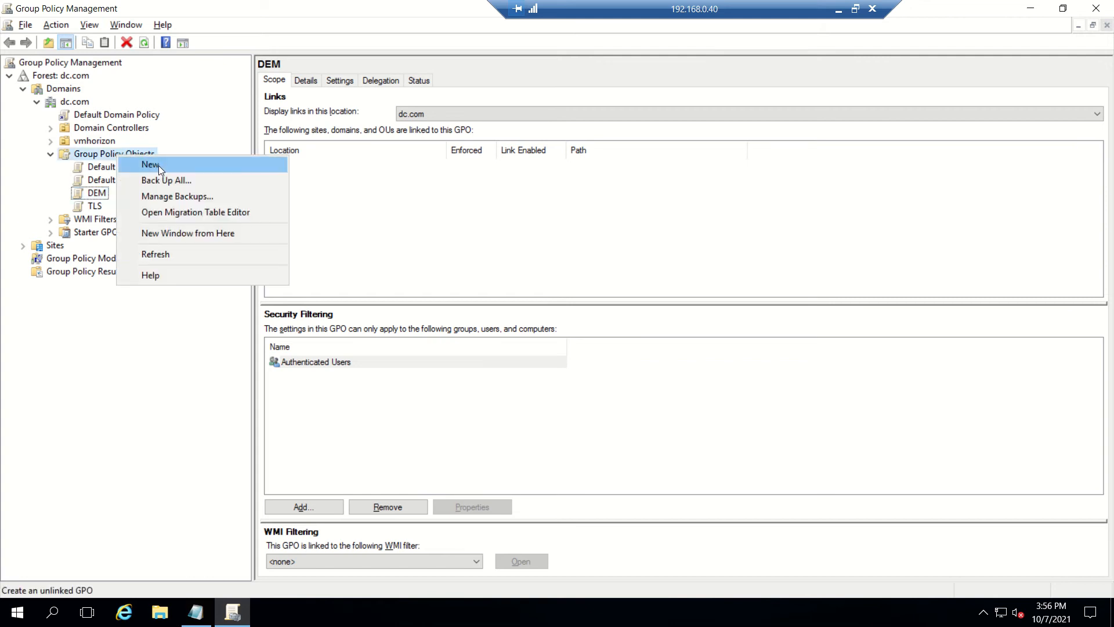
Step: Create a new GPO named DEM-Policy under Group Policy Objects
click(158, 166)
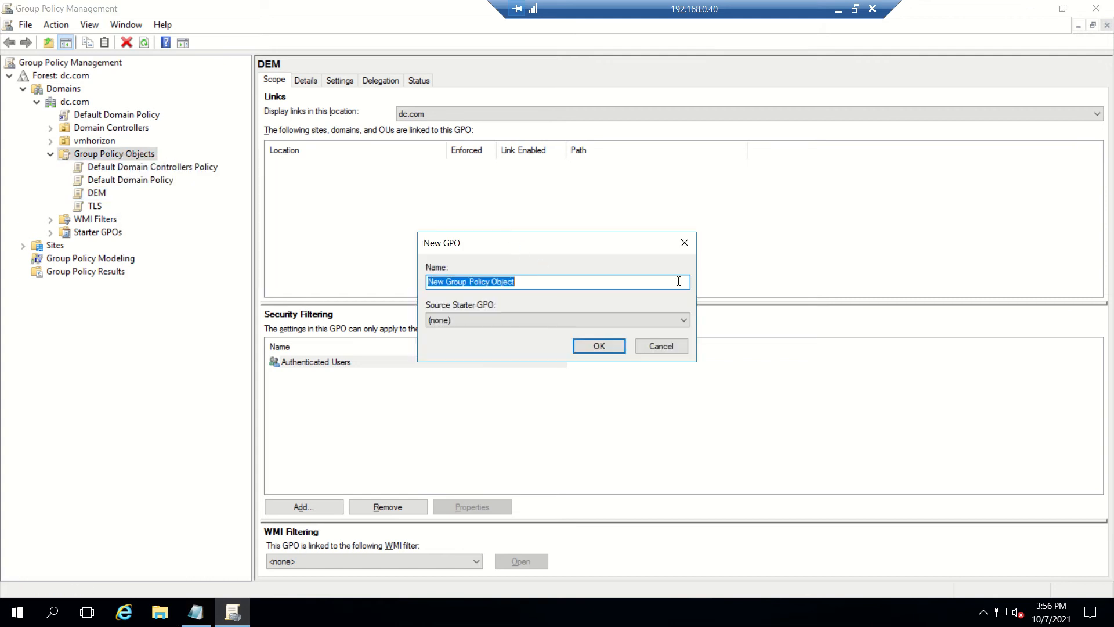
text(DEM-Policy)
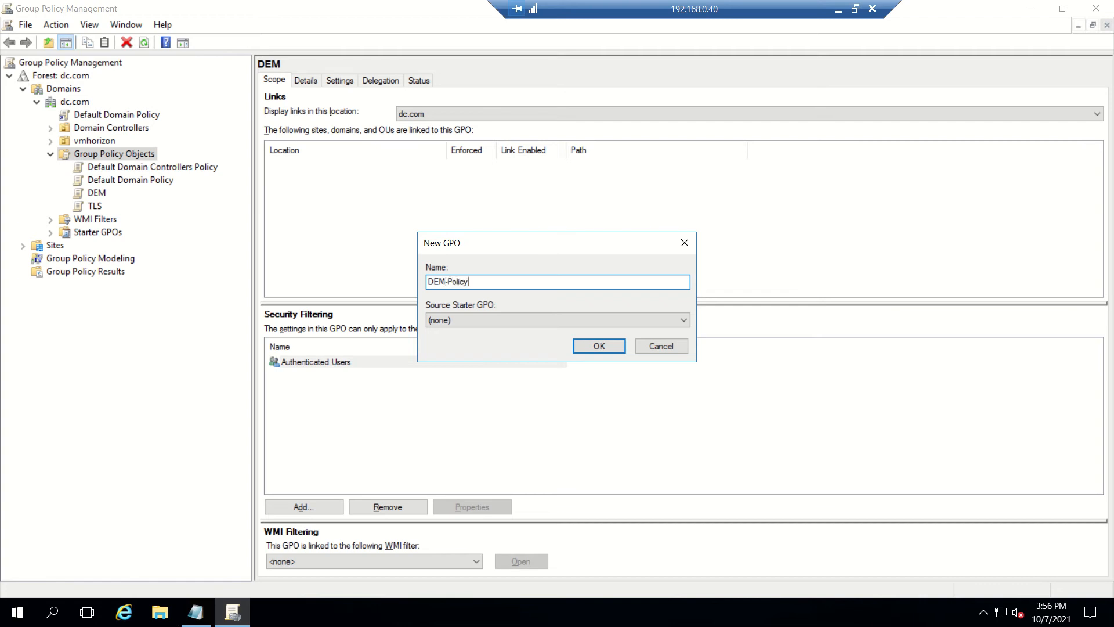
click(598, 346)
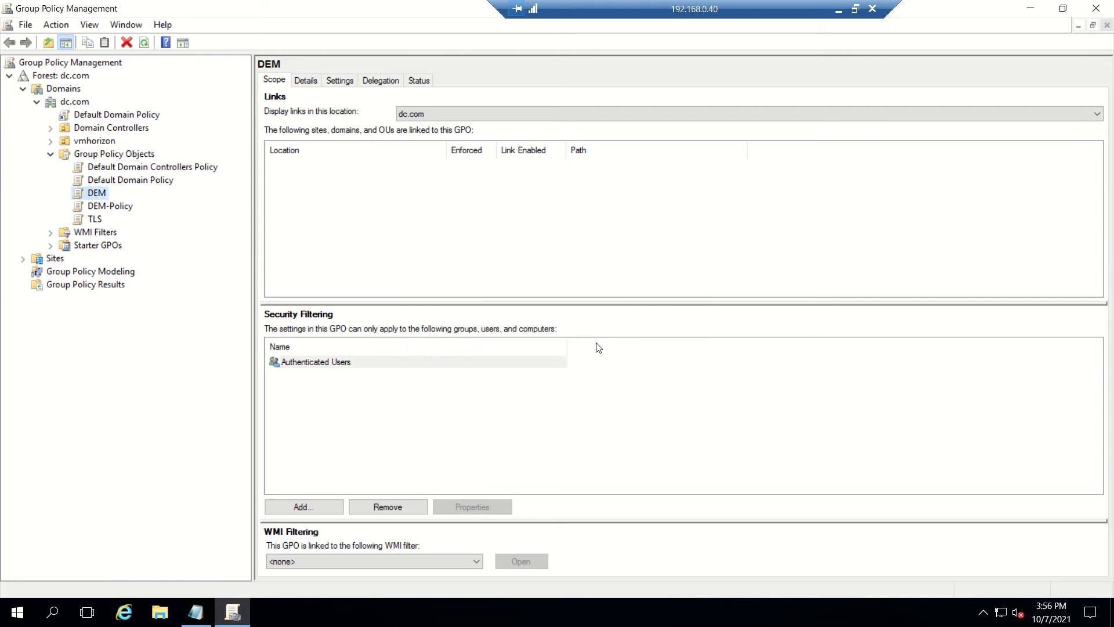
Step: Open DEM-Policy maximized in the editor, then minimize the remote session and close local Explorer
click(129, 210)
right_click(129, 211)
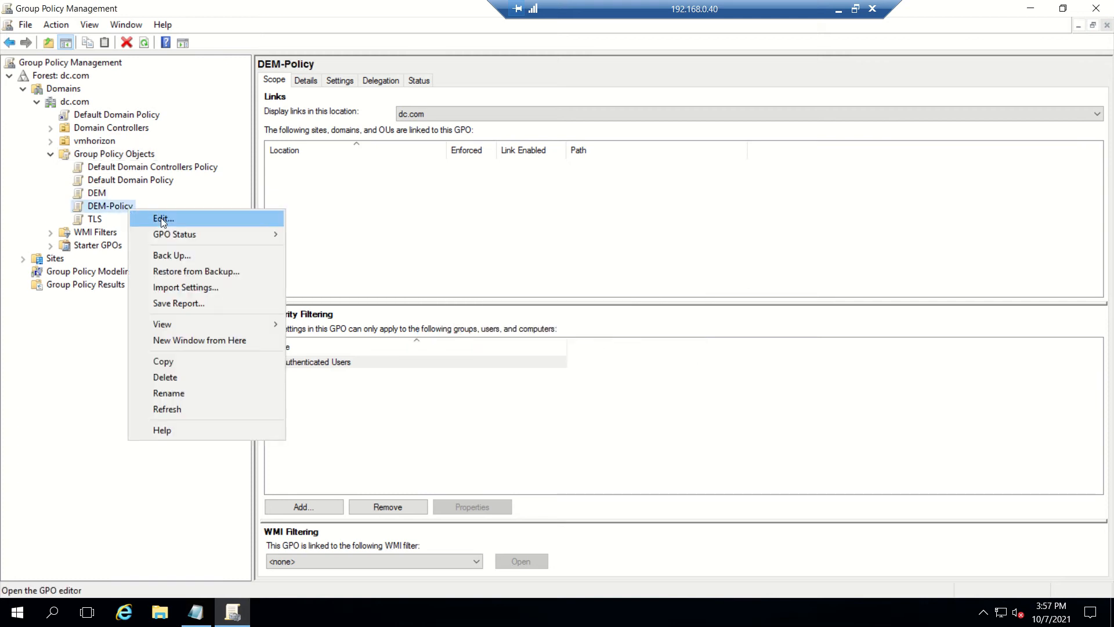
click(162, 218)
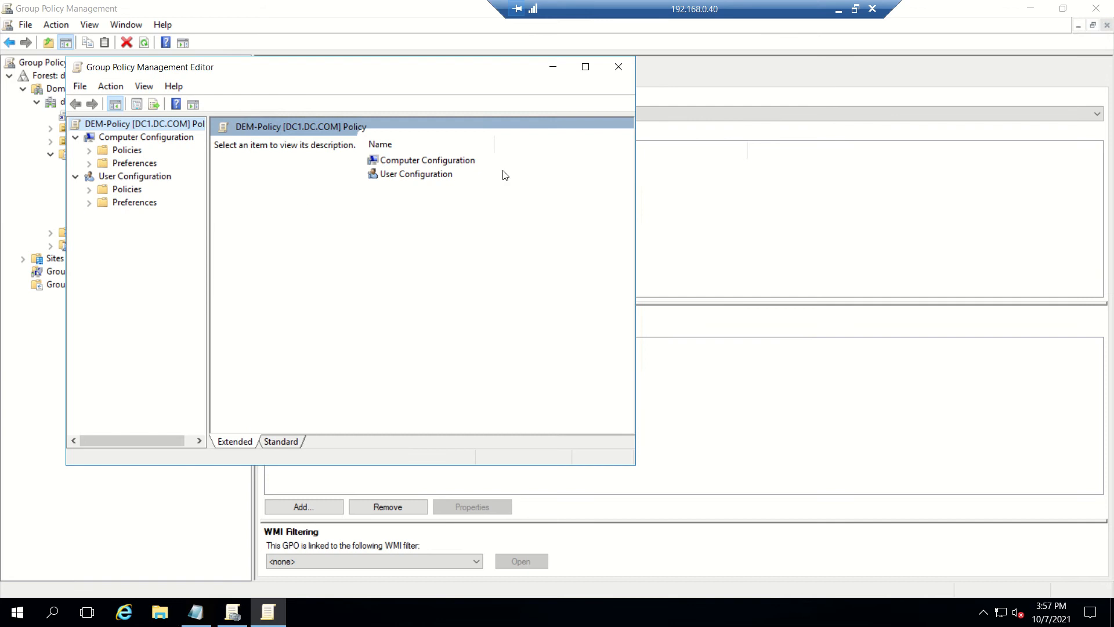
click(586, 68)
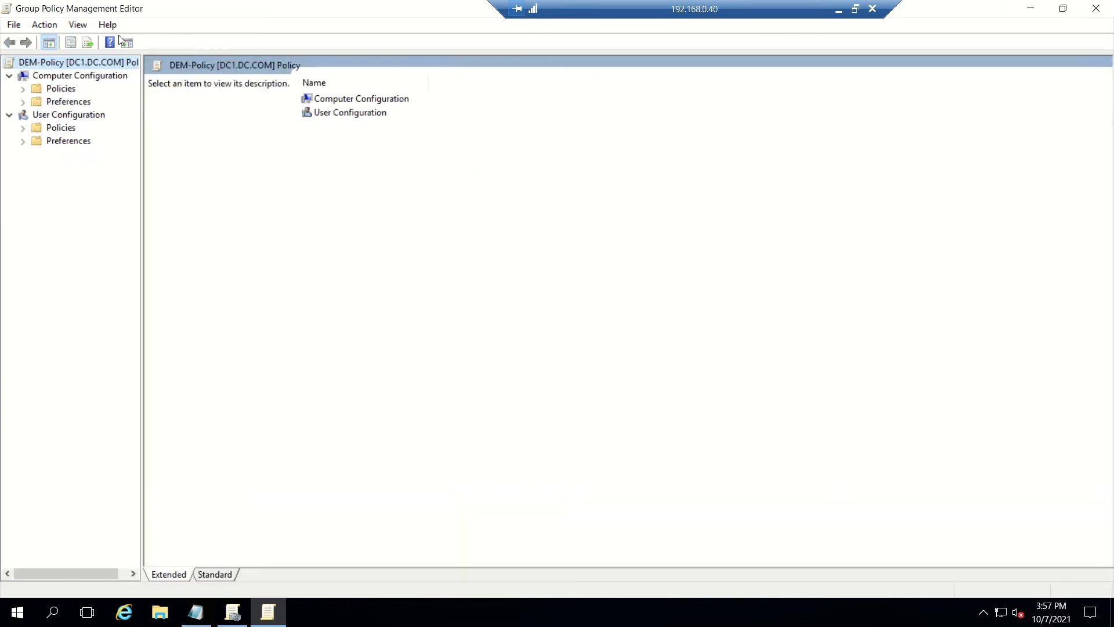
click(839, 10)
click(1089, 6)
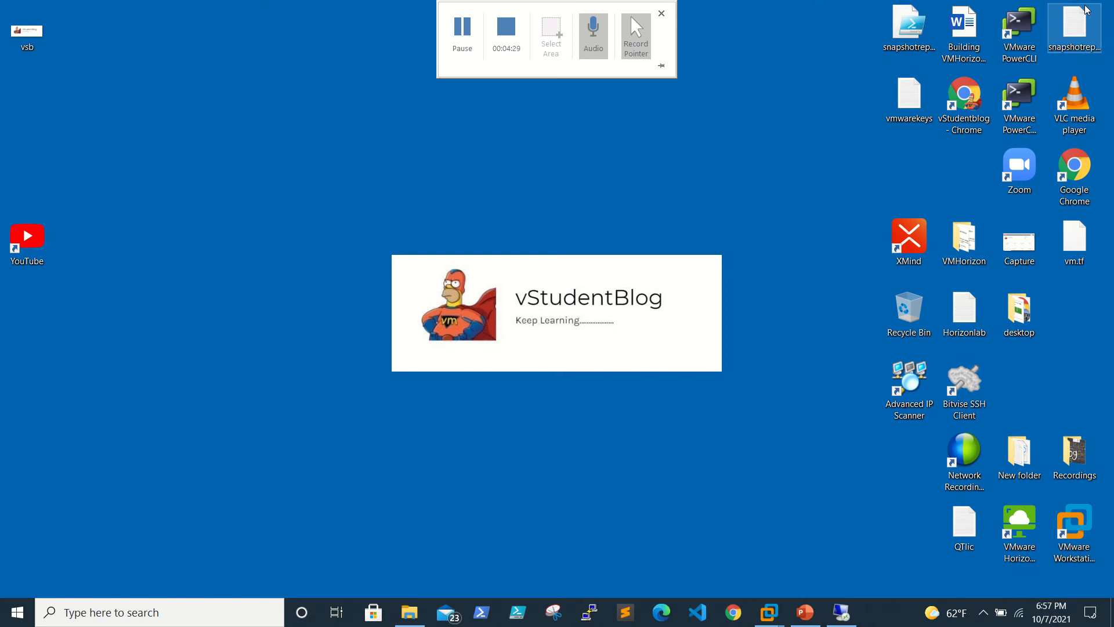
Step: Review PowerPoint slide 2 listing the eight AD Group Policy Object settings, then minimize it
click(807, 614)
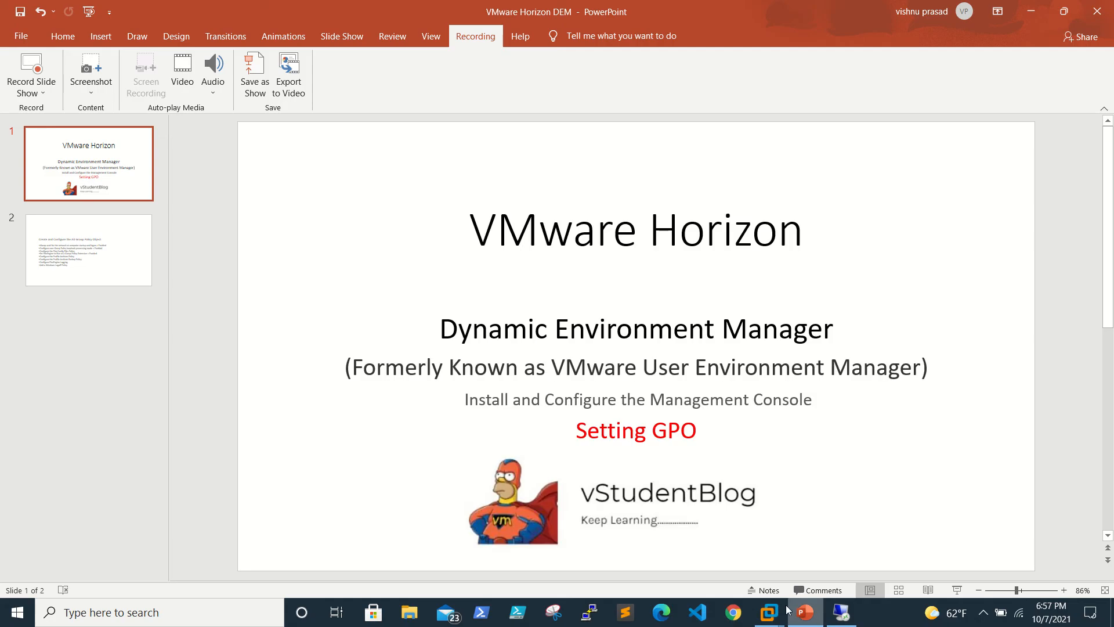
scroll(601, 461, down, 1)
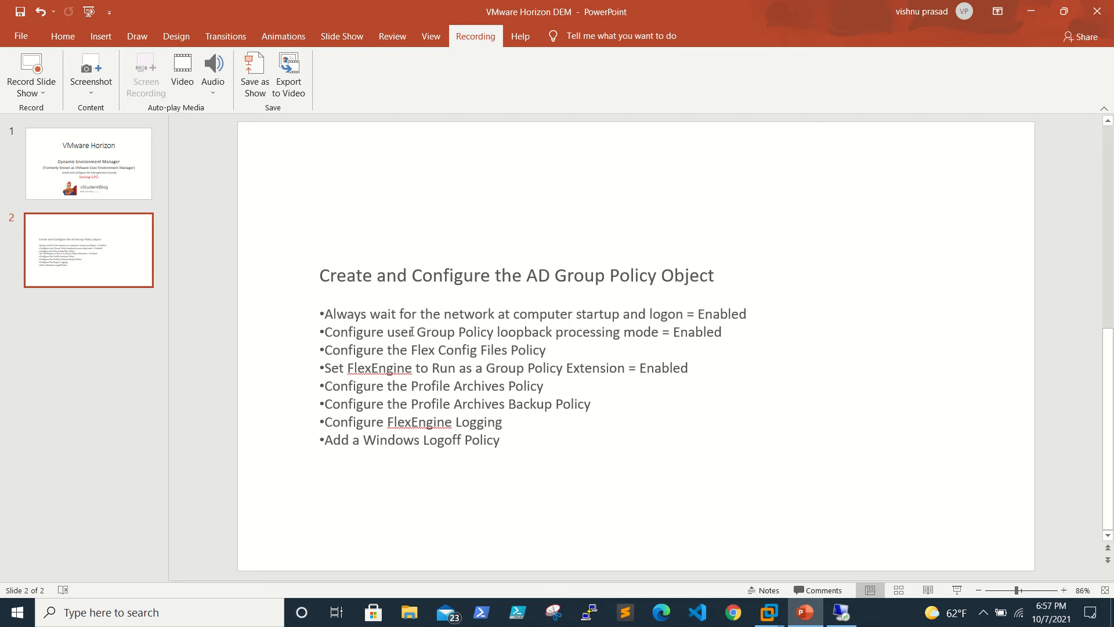
click(1034, 11)
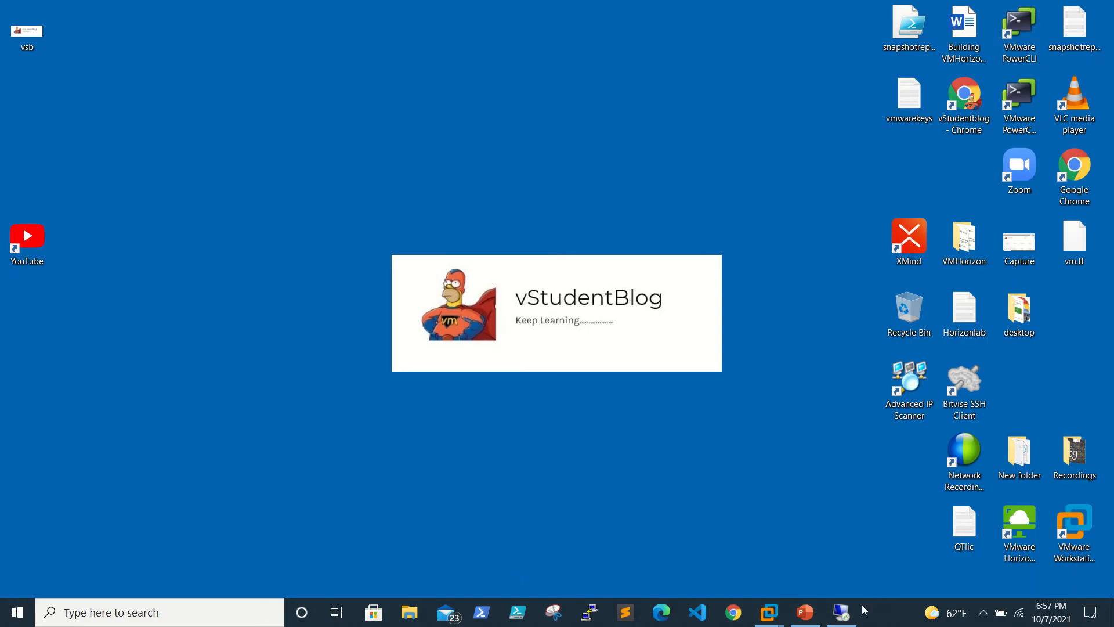
Step: Restore the remote server session with the DEM-Policy editor showing
click(843, 612)
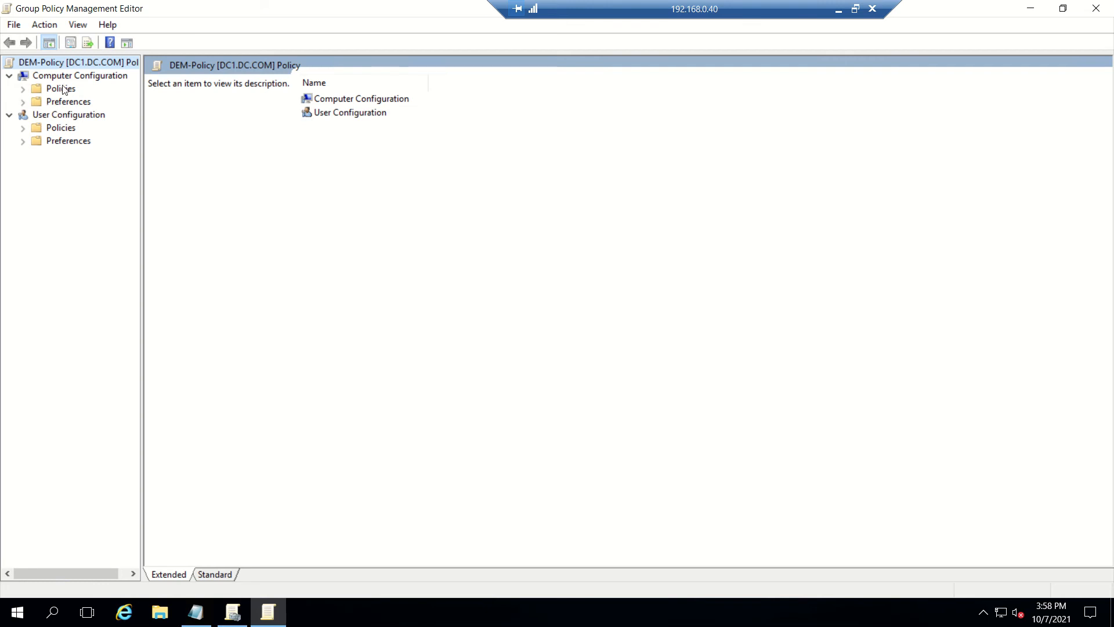
Step: Go to Computer Configuration > Administrative Templates > System > Logon and open 'Always wait for the network at computer startup and logon'
click(24, 89)
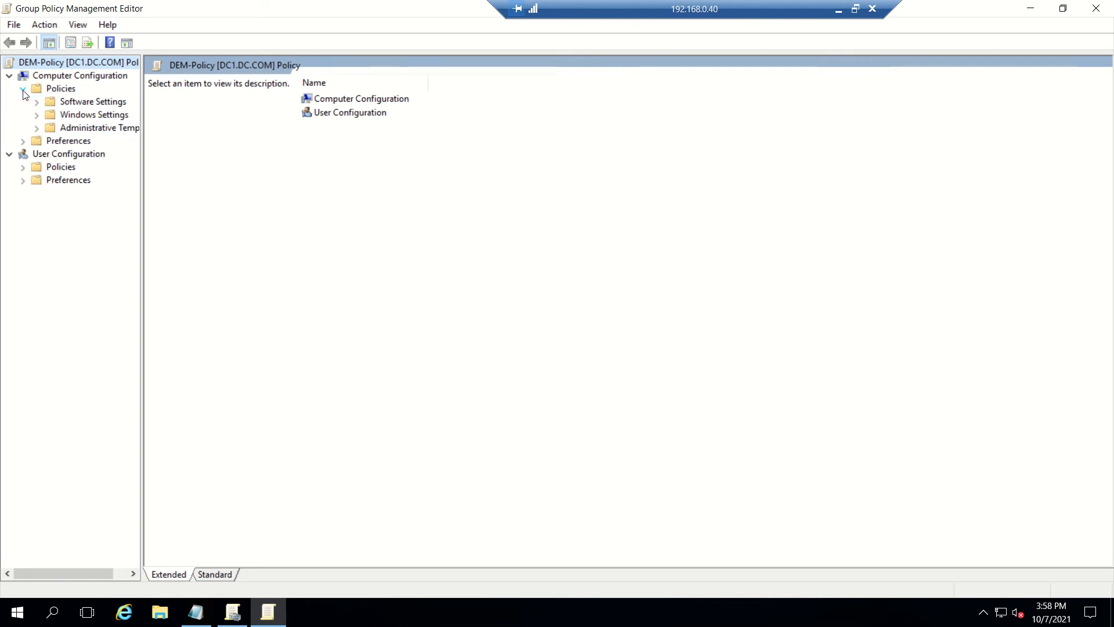
click(37, 129)
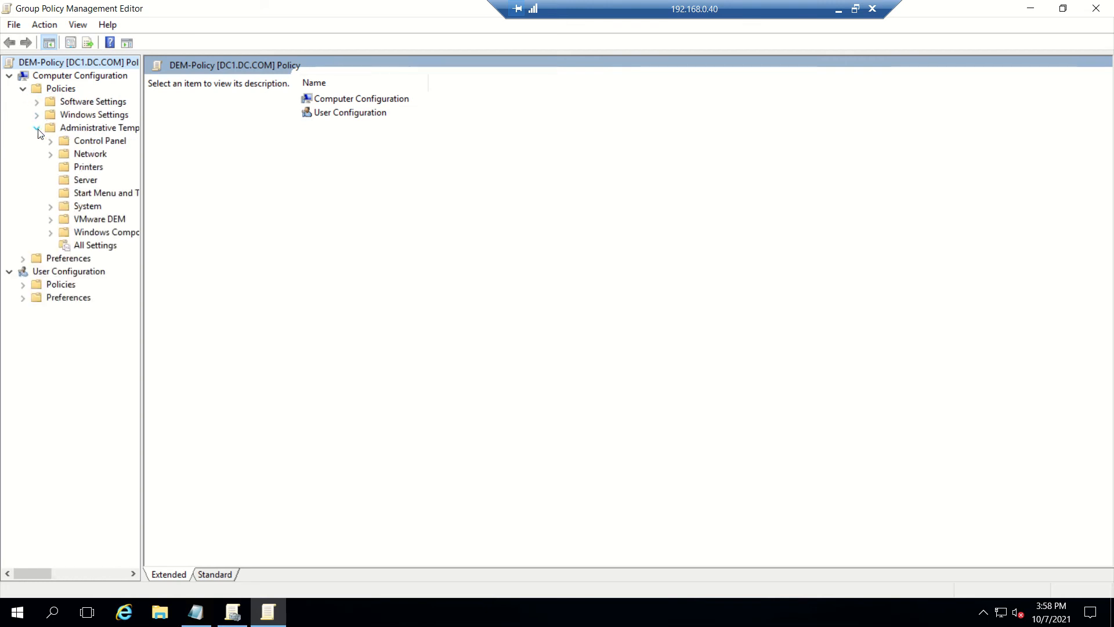
drag(141, 253, 318, 263)
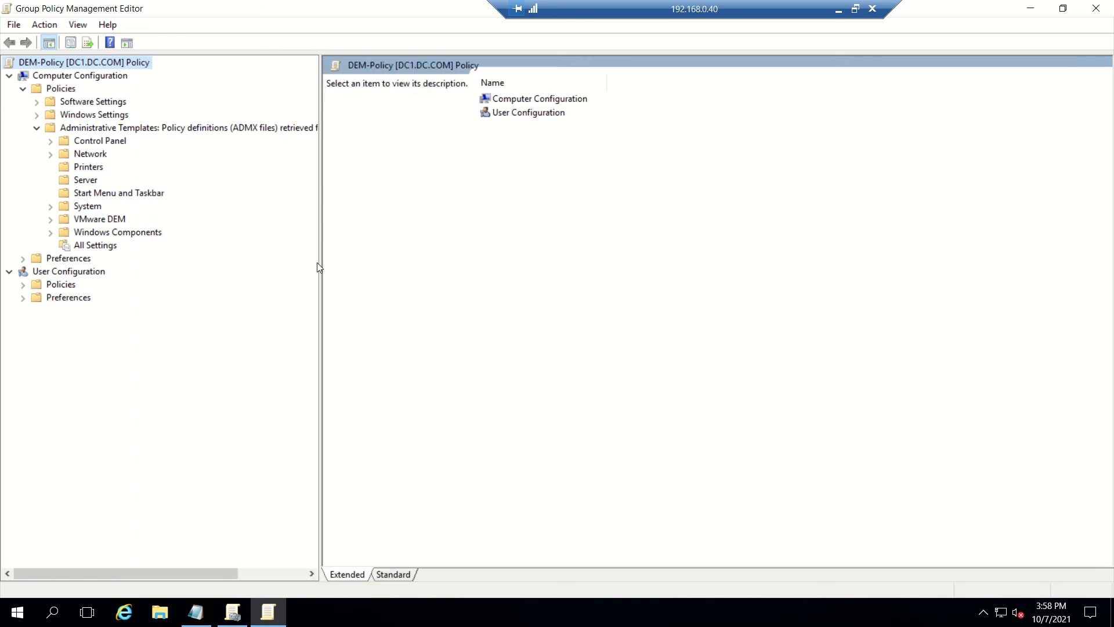
click(50, 207)
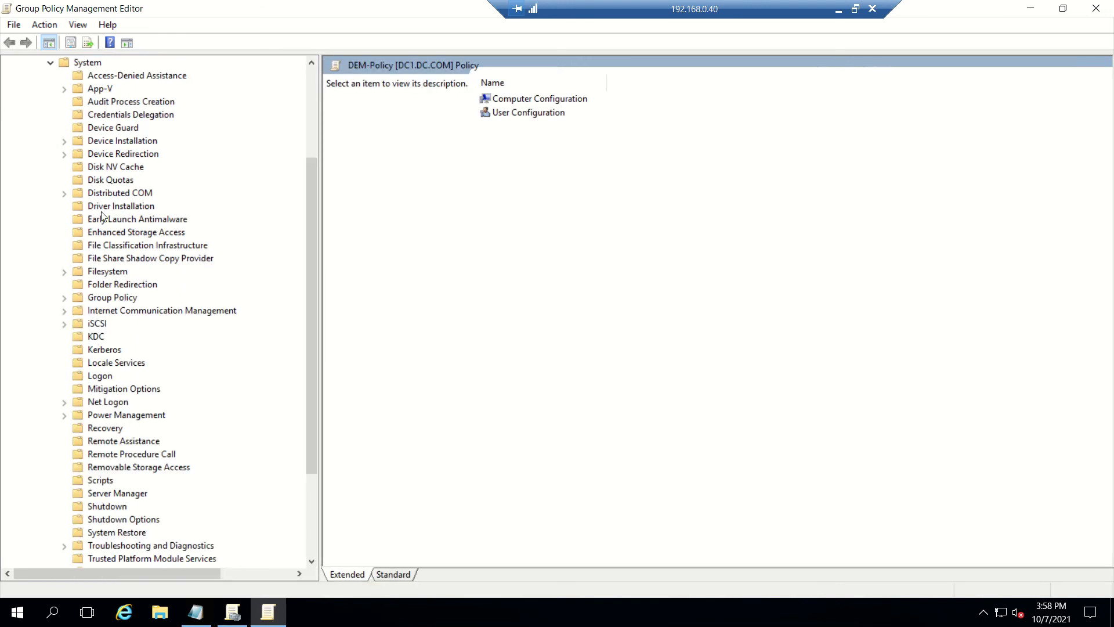
click(118, 284)
key(l)
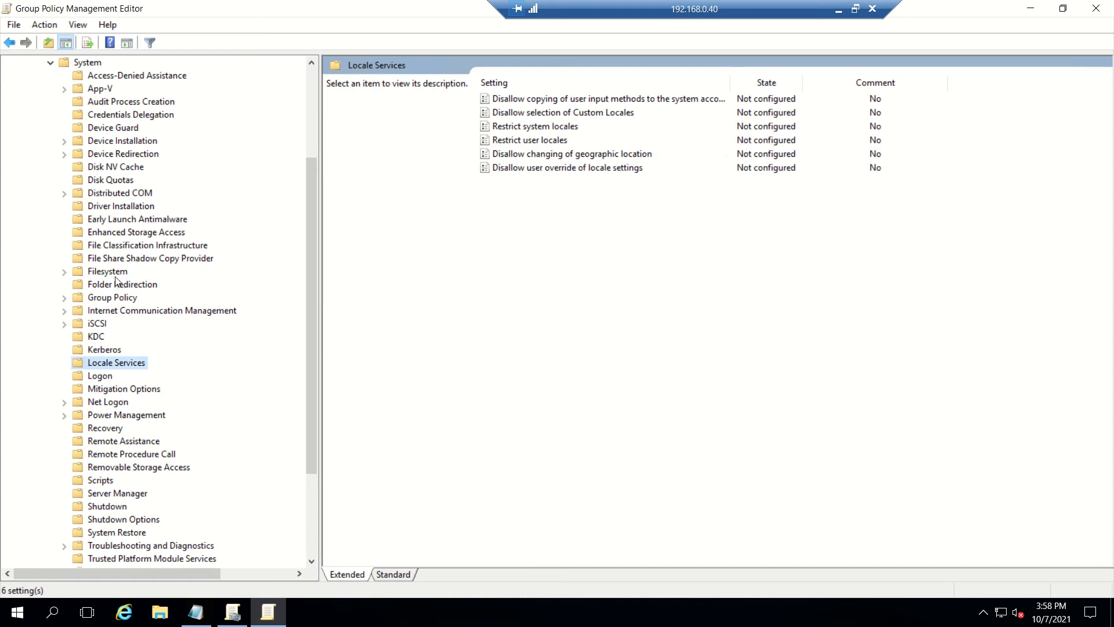
click(94, 377)
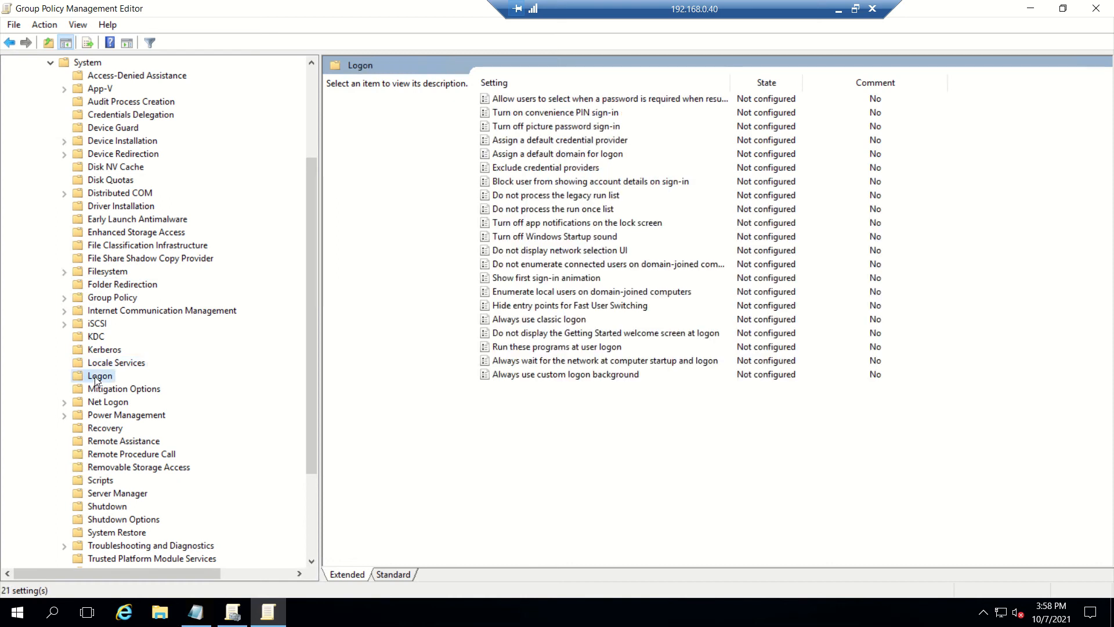
click(549, 365)
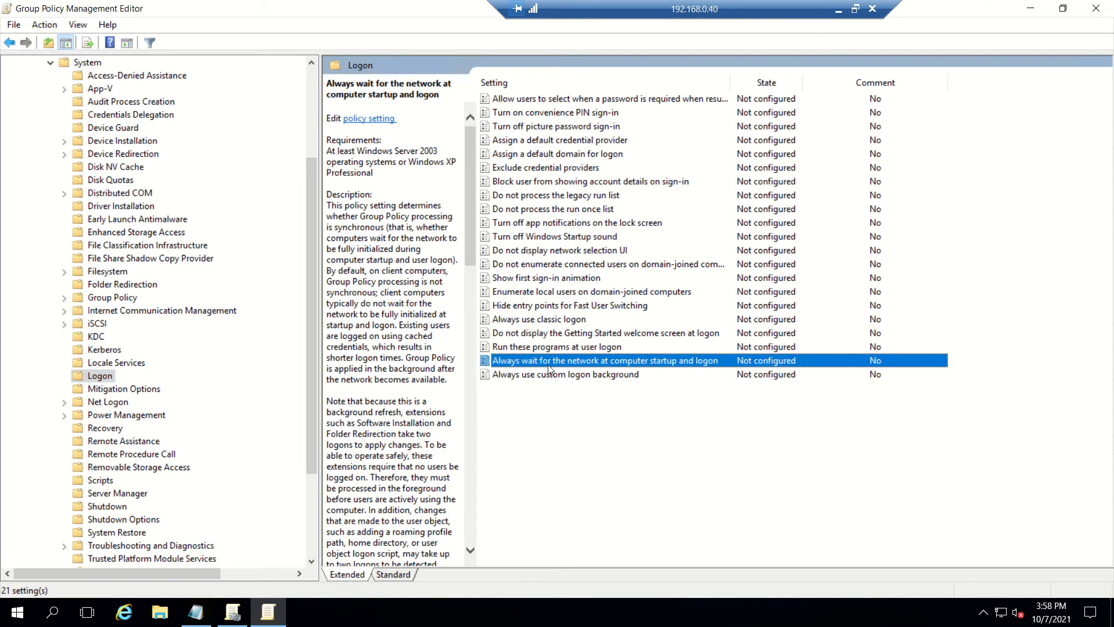
double_click(549, 369)
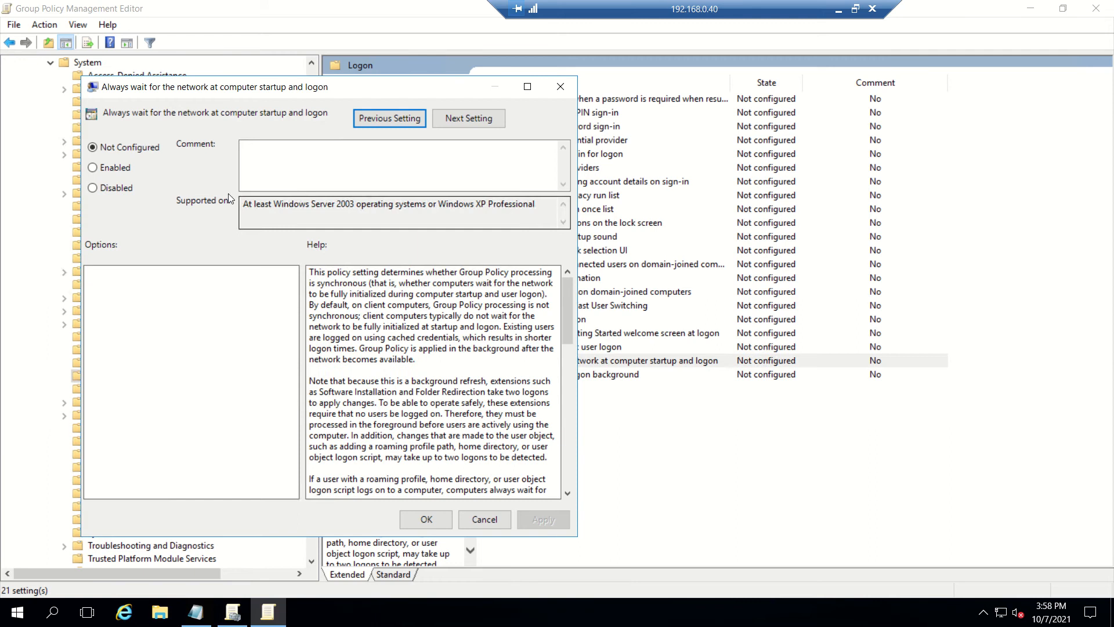
Step: Set 'Always wait for the network' to Enabled, then collapse Administrative Templates
click(169, 179)
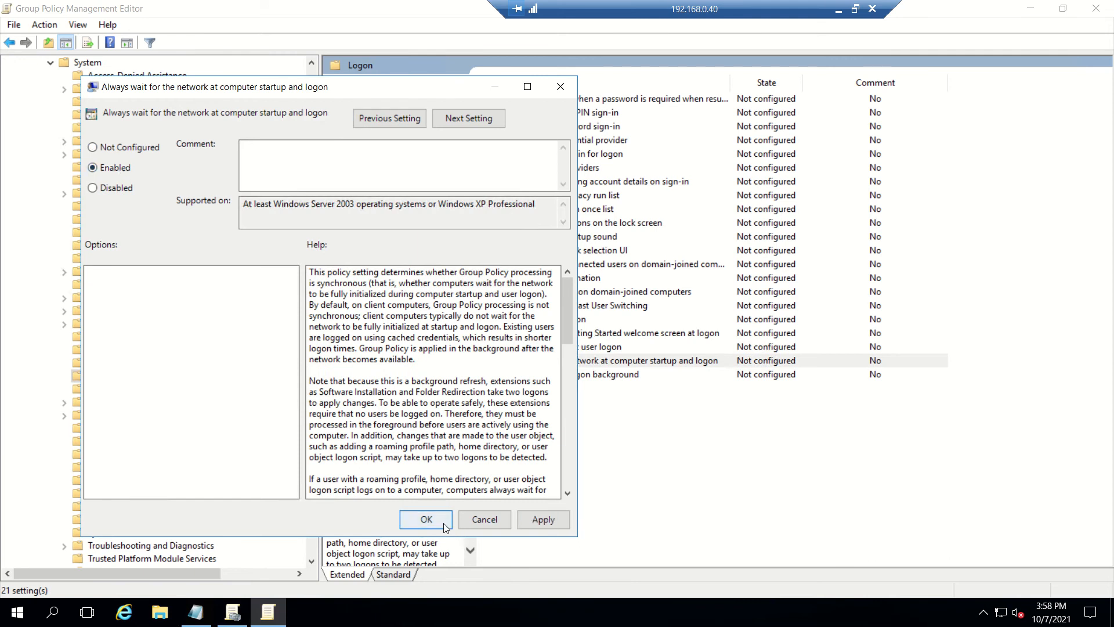
click(407, 519)
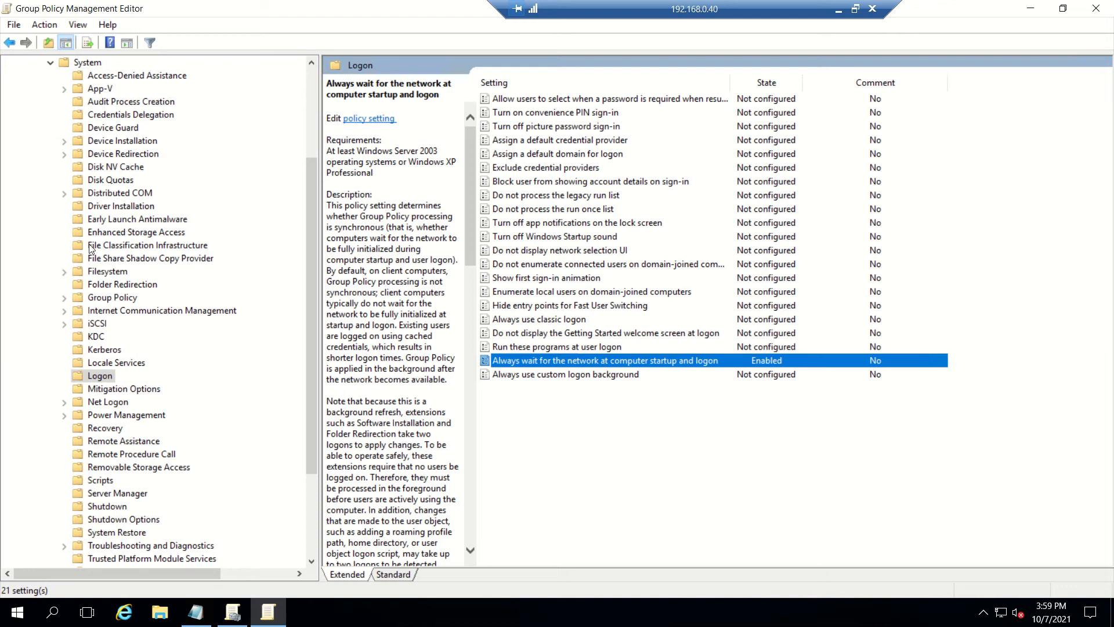
drag(315, 243, 323, 206)
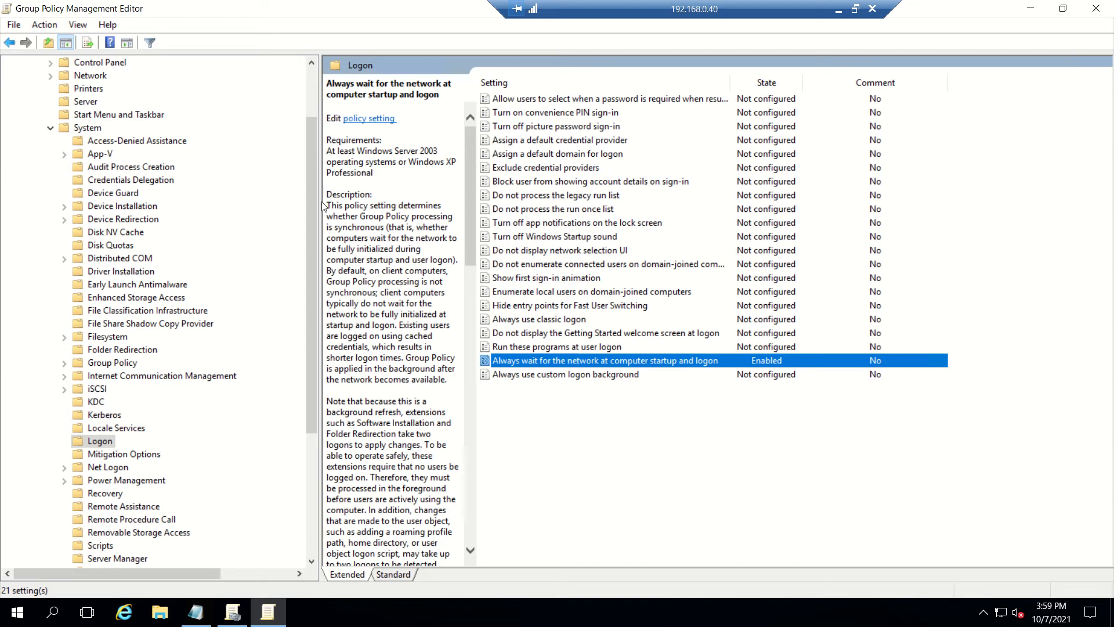
drag(315, 210, 313, 162)
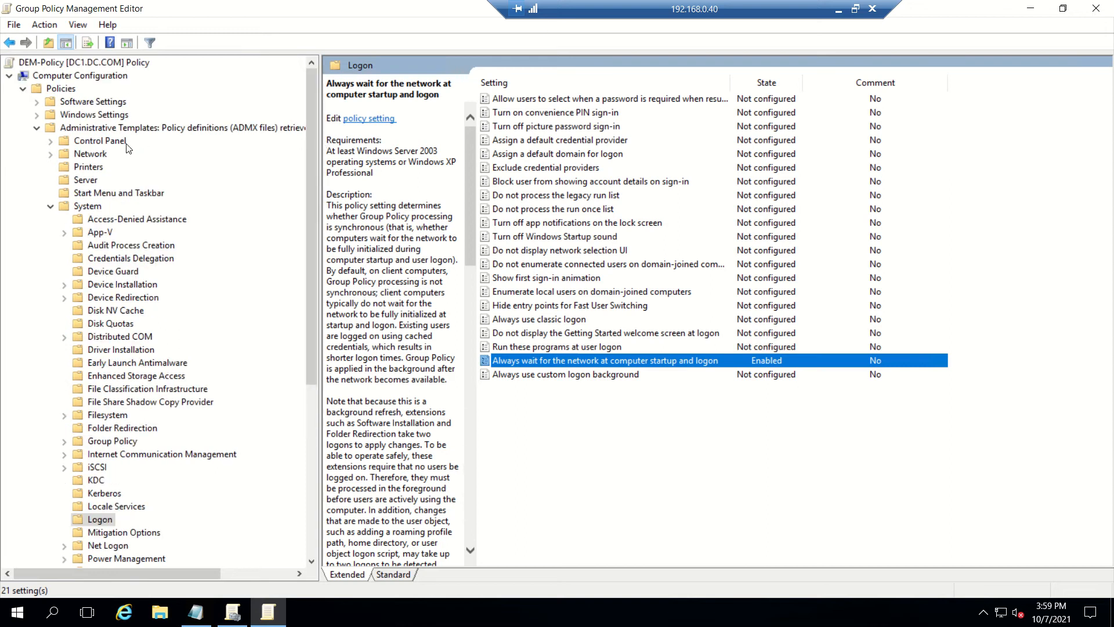
click(37, 127)
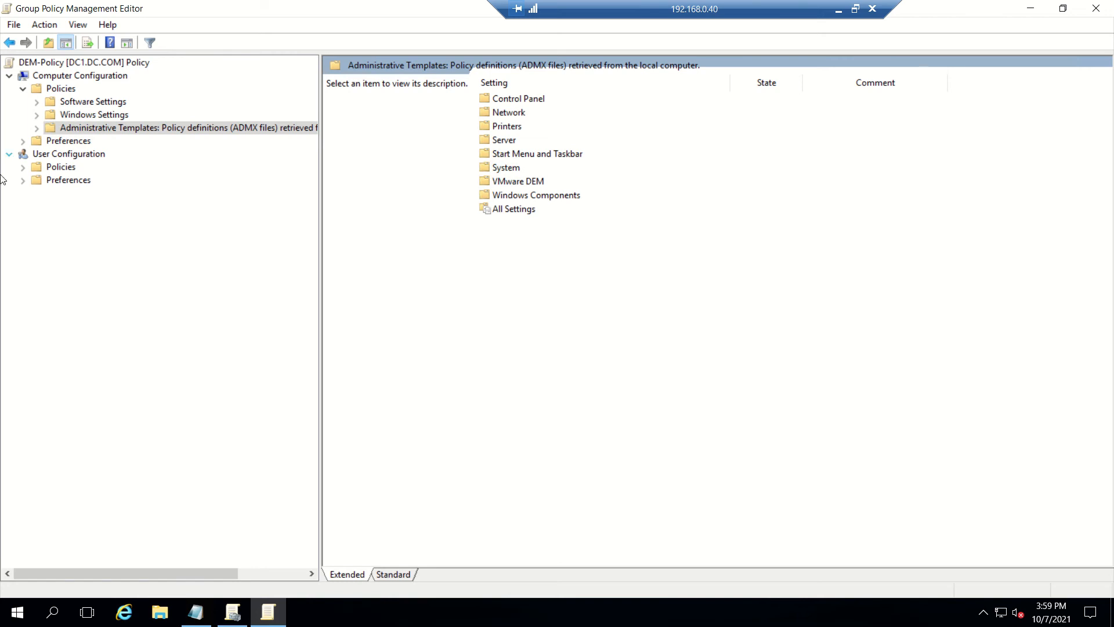
click(844, 9)
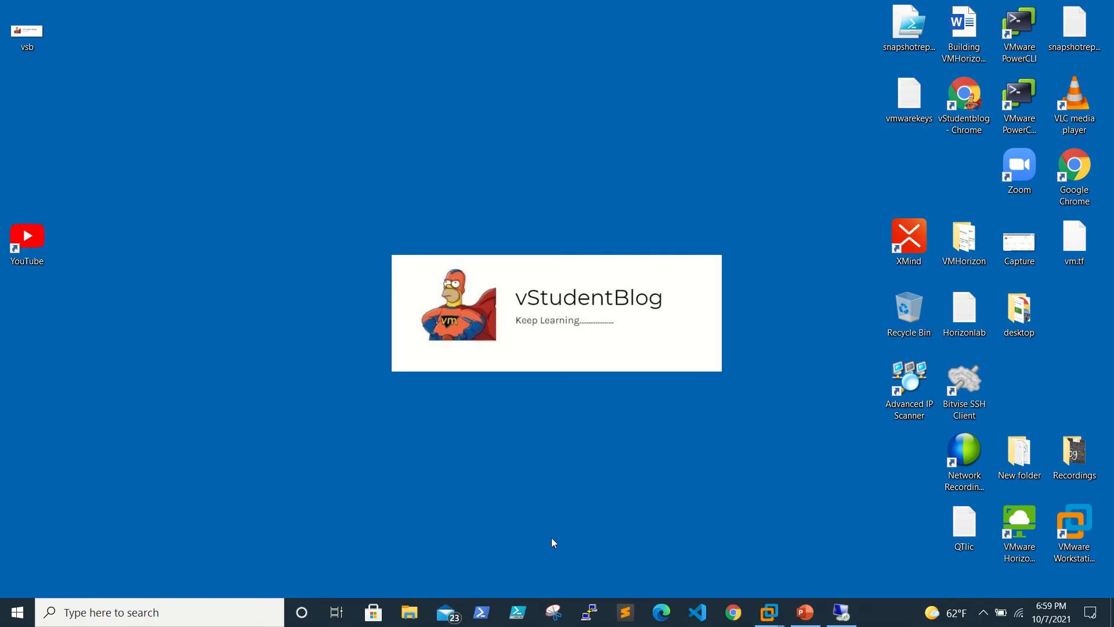
click(805, 612)
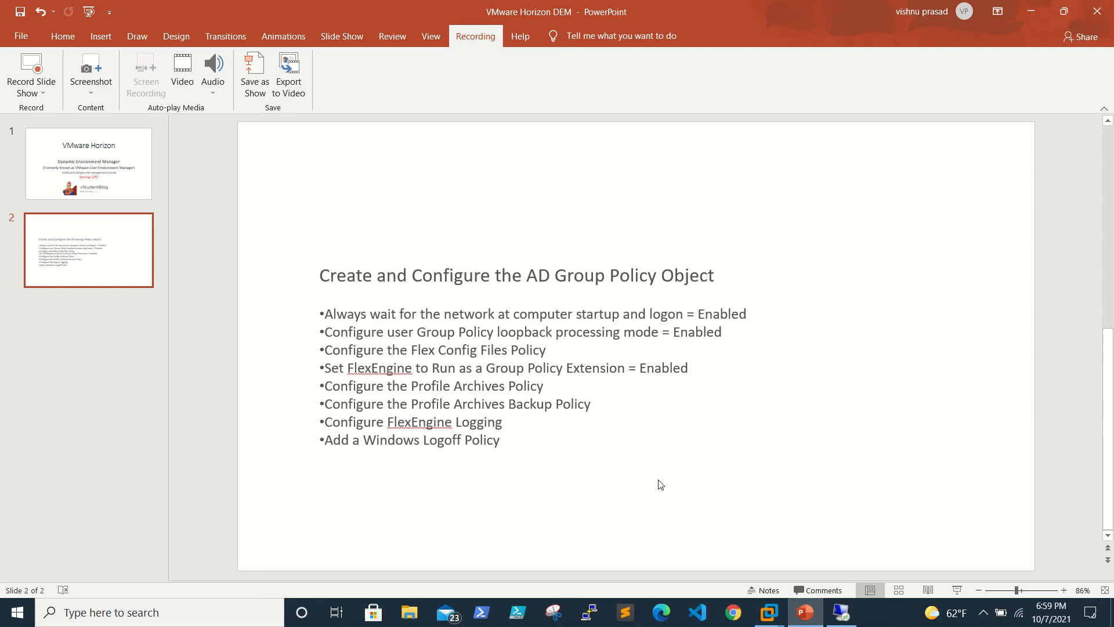
click(842, 612)
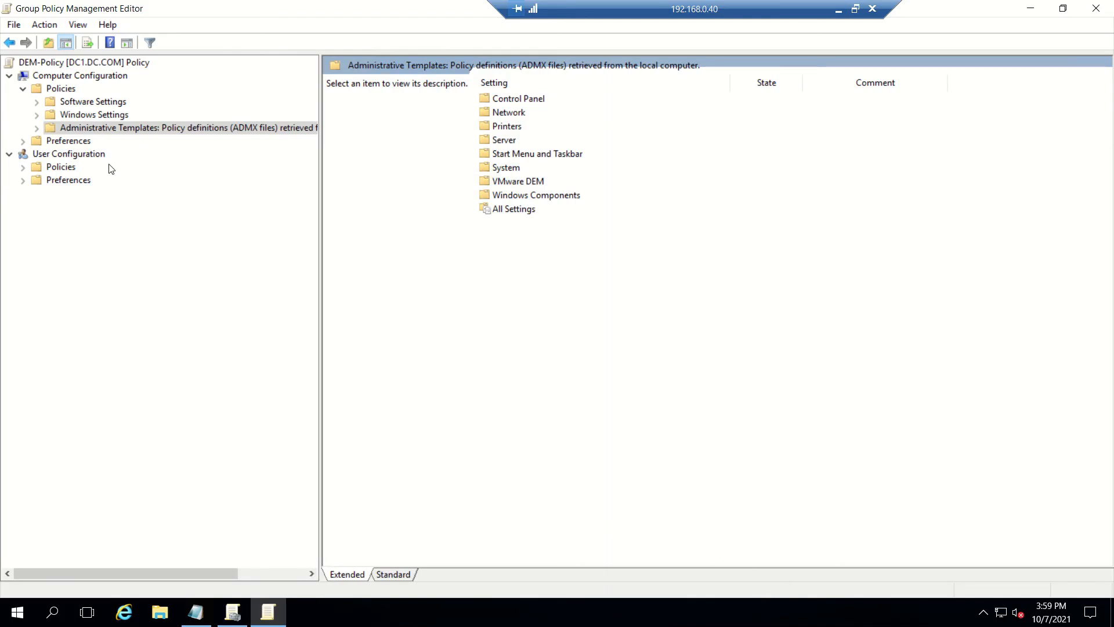
Step: Expand Computer Configuration's Administrative Templates > System and list the Group Policy settings
click(37, 128)
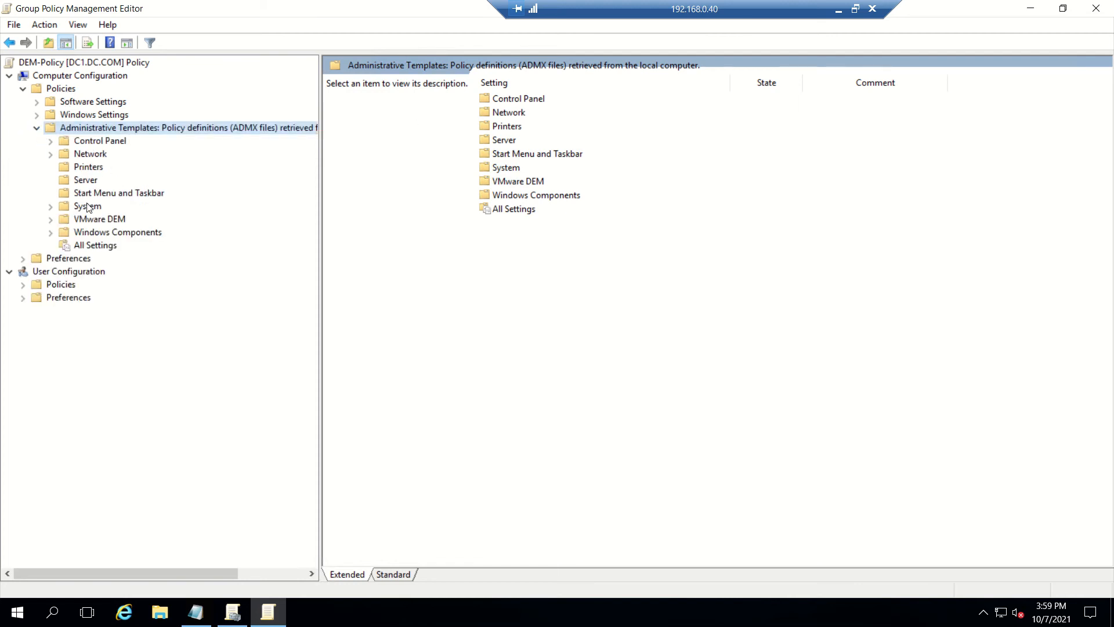
click(52, 209)
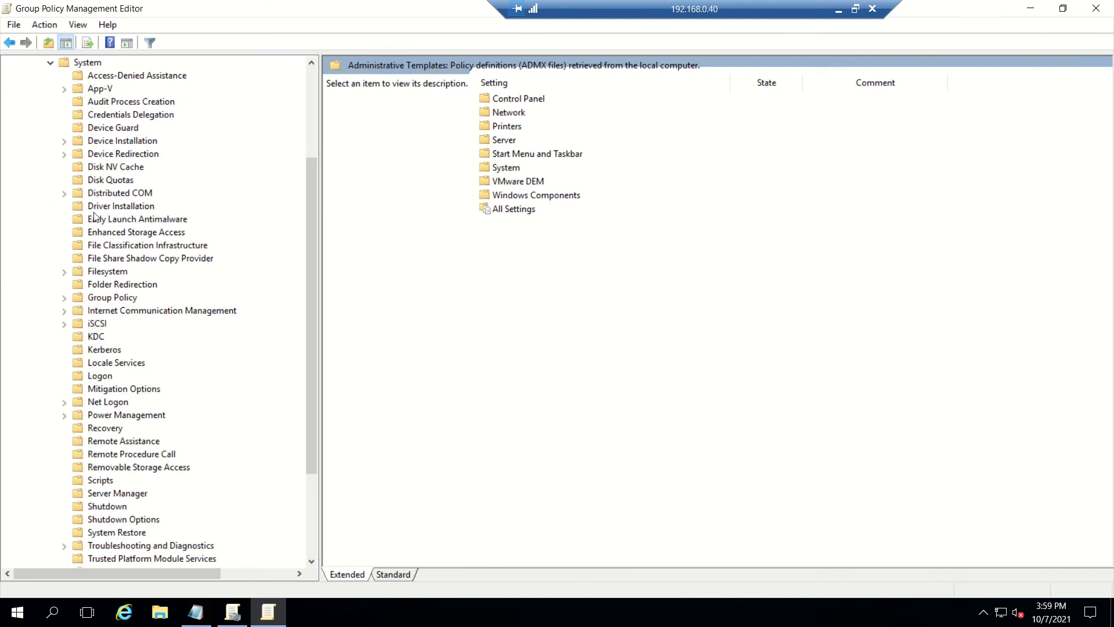
click(139, 262)
click(112, 297)
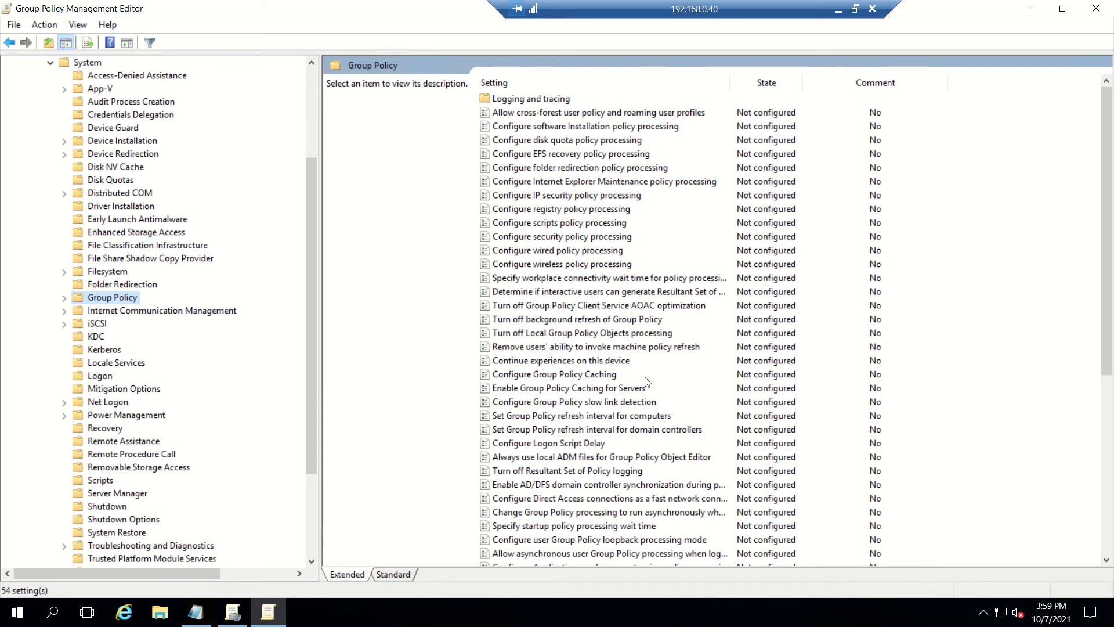
Step: Browse the Group Policy settings and select Configure user Group Policy loopback processing mode
click(616, 365)
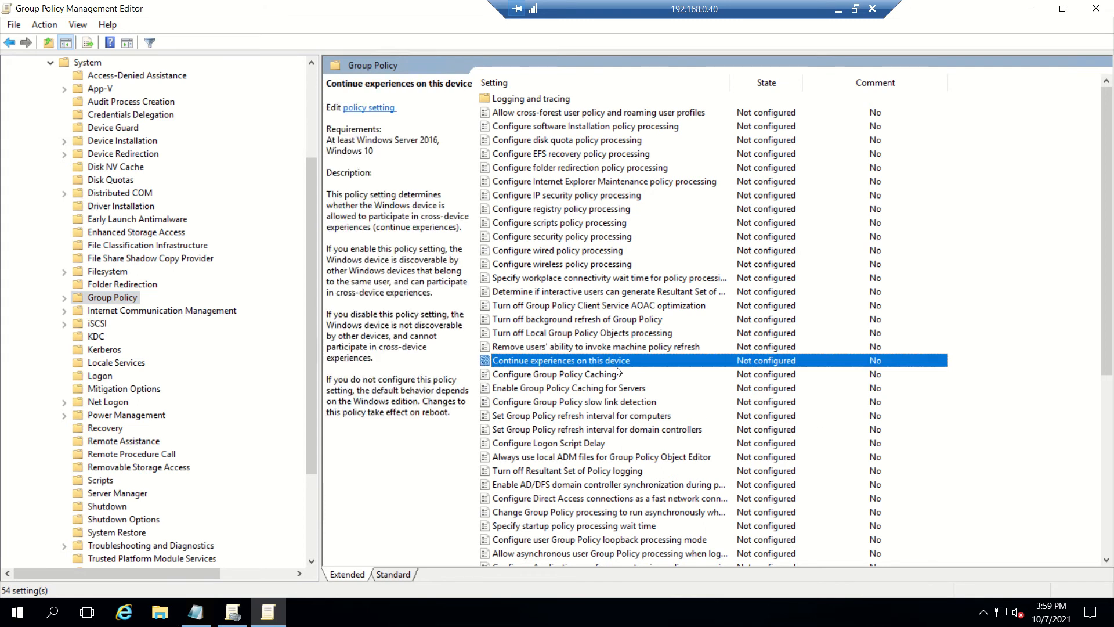
key(Down)
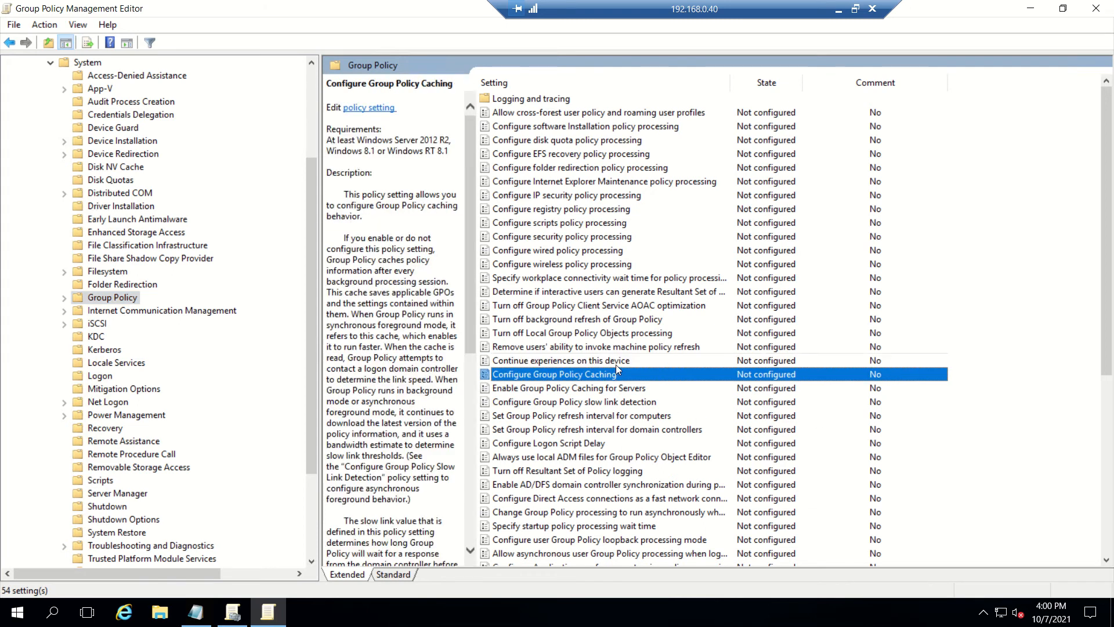
scroll(616, 369, down, 7)
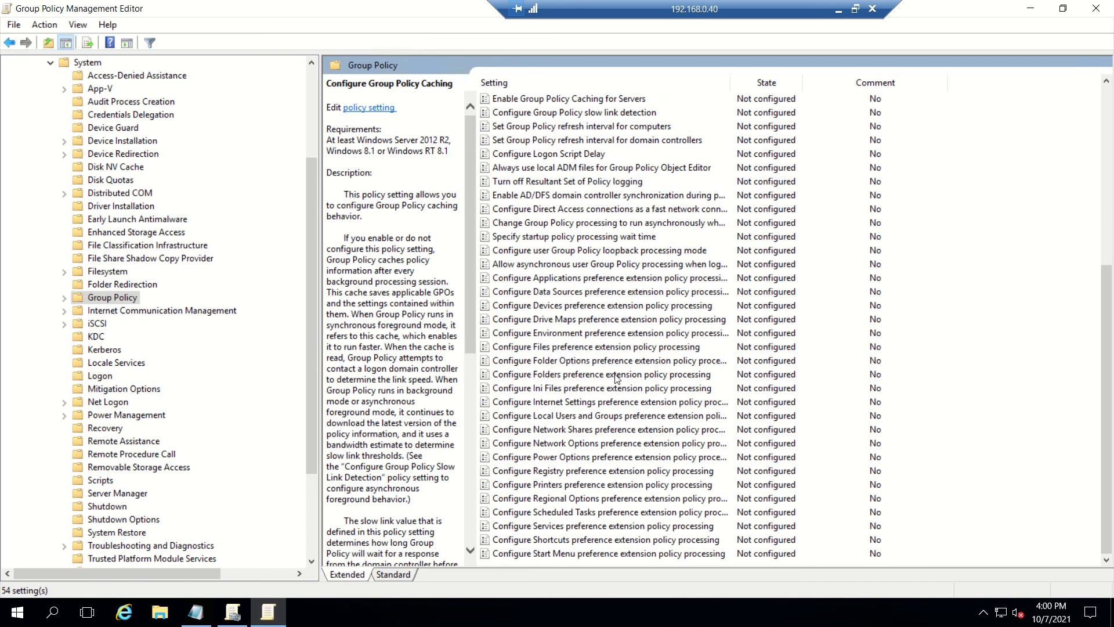
key(Down)
key(Down)
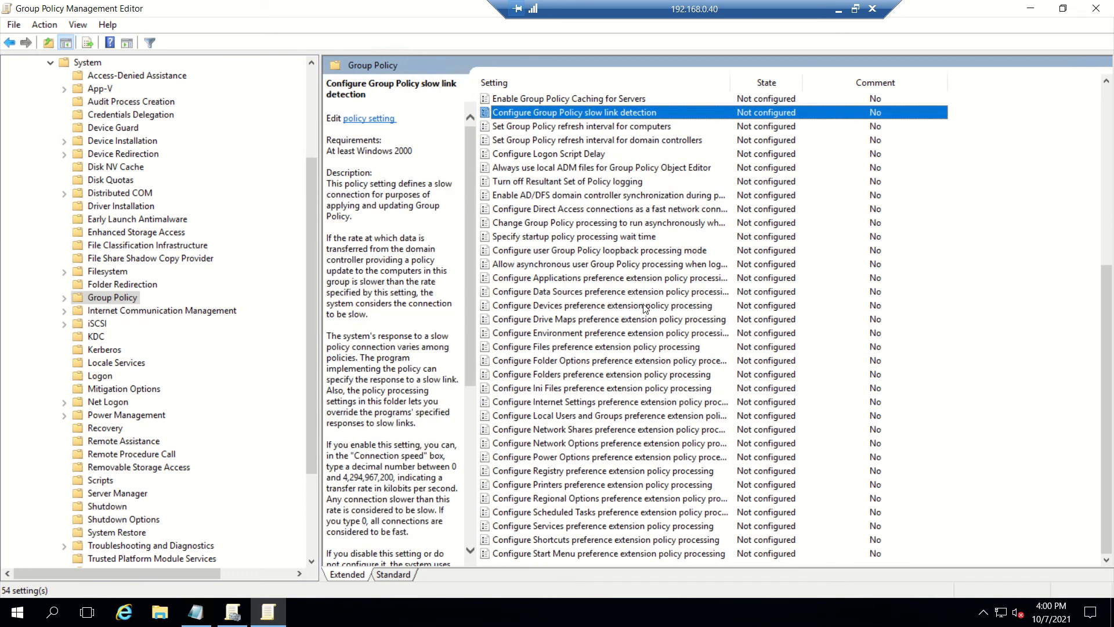
key(Down)
key(Down)
key(Down)
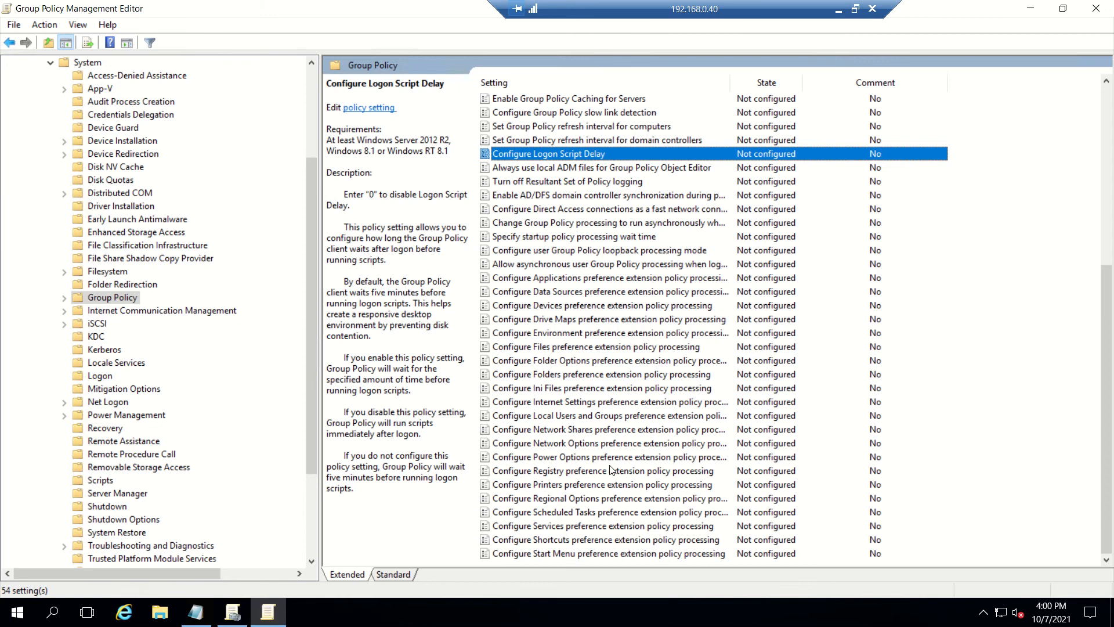
click(609, 417)
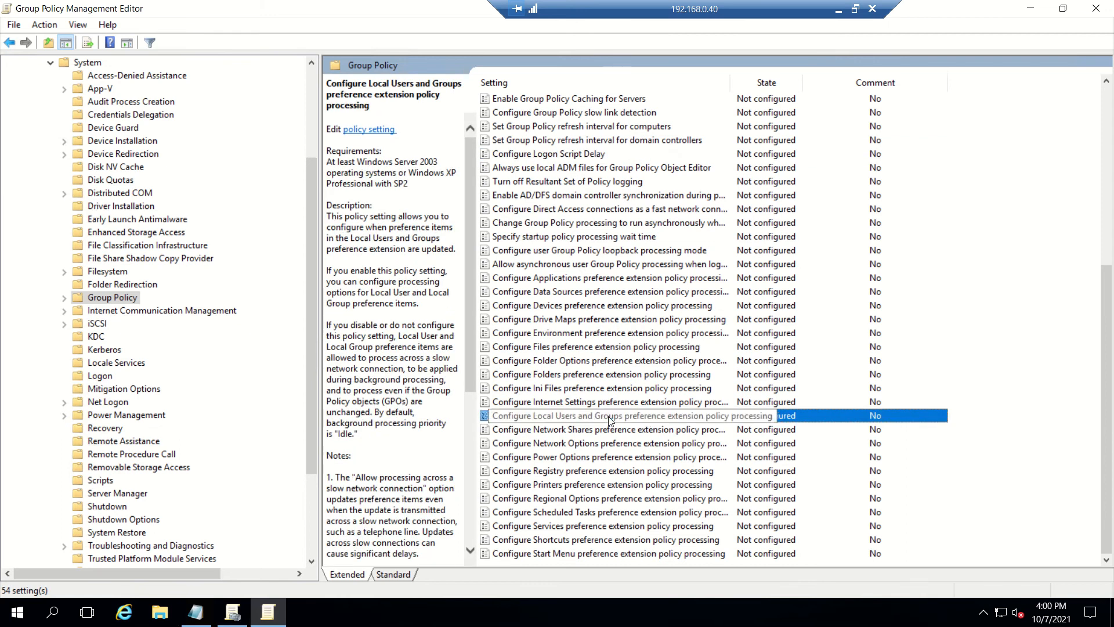
scroll(608, 416, up, 2)
scroll(609, 416, up, 1)
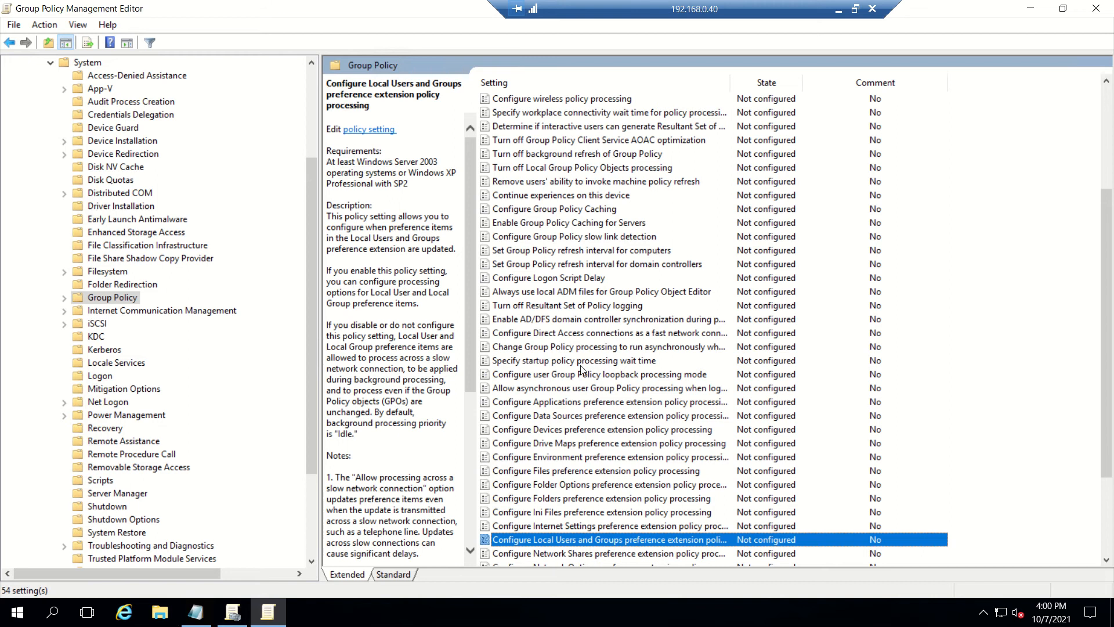
click(573, 376)
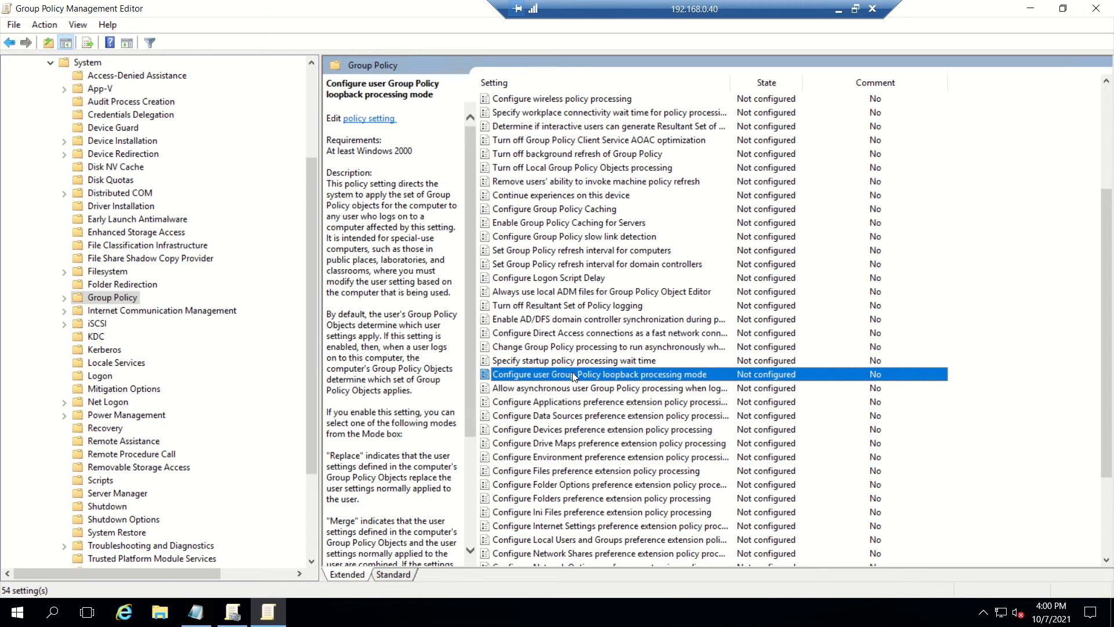
Step: Enable user Group Policy loopback processing in Replace mode, then return to the presentation slides
double_click(573, 376)
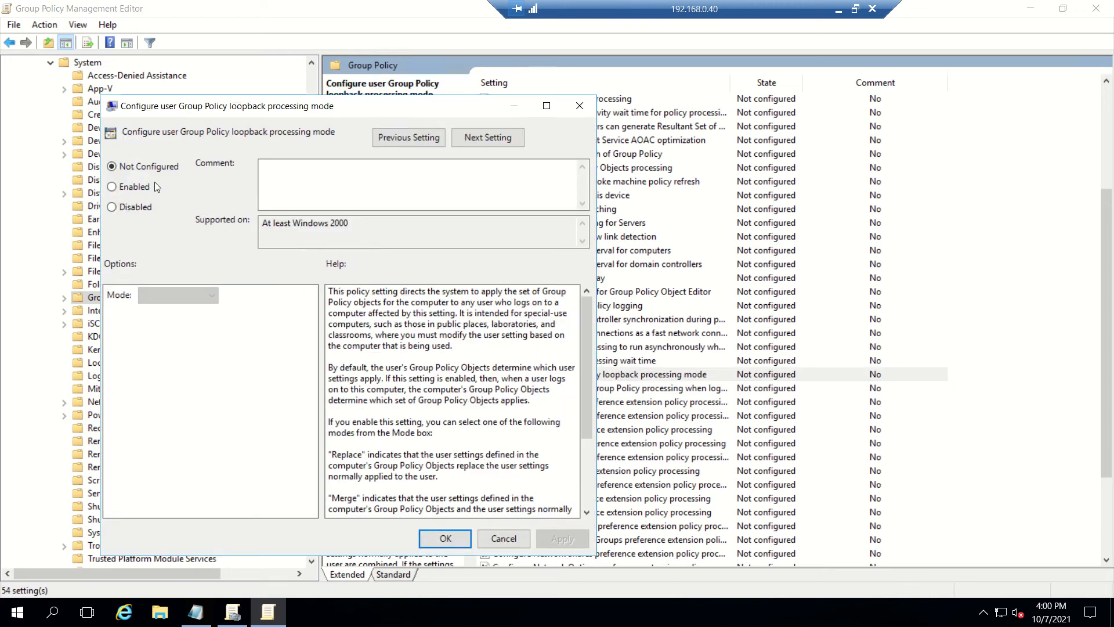
click(146, 186)
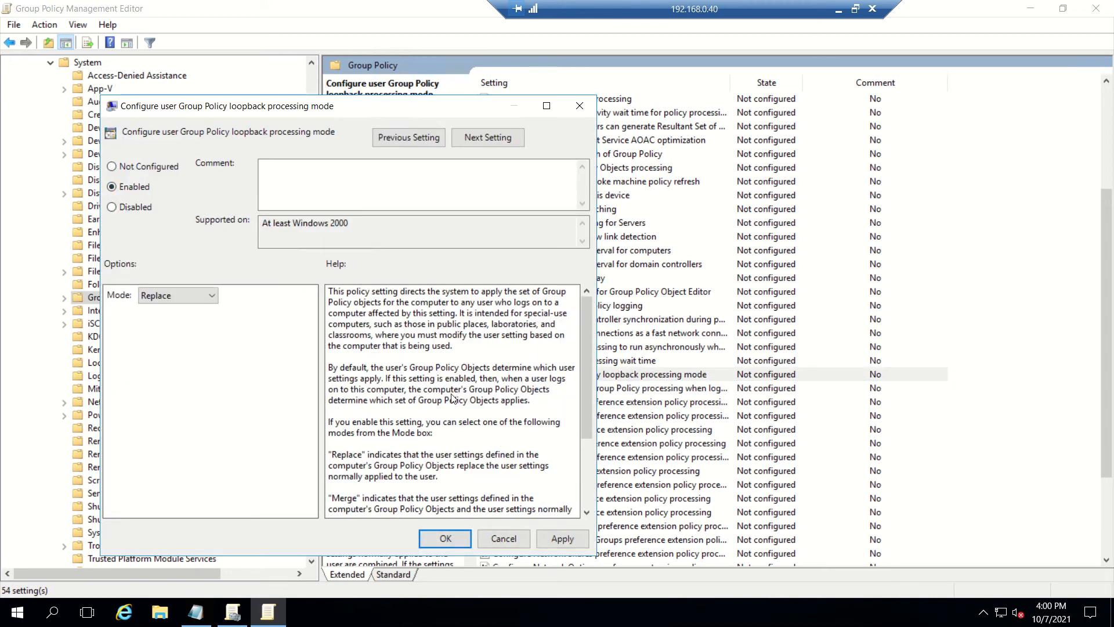
click(446, 538)
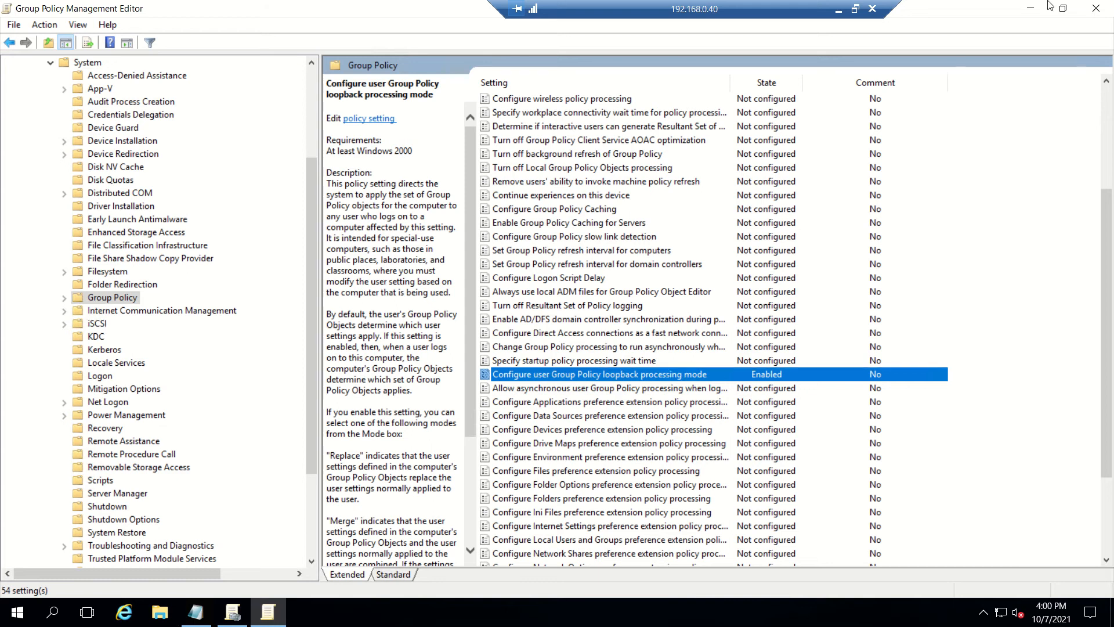
click(839, 11)
Step: Open Logoff properties under User Configuration > Windows Settings > Scripts (Logon/Logoff)
drag(312, 210, 172, 84)
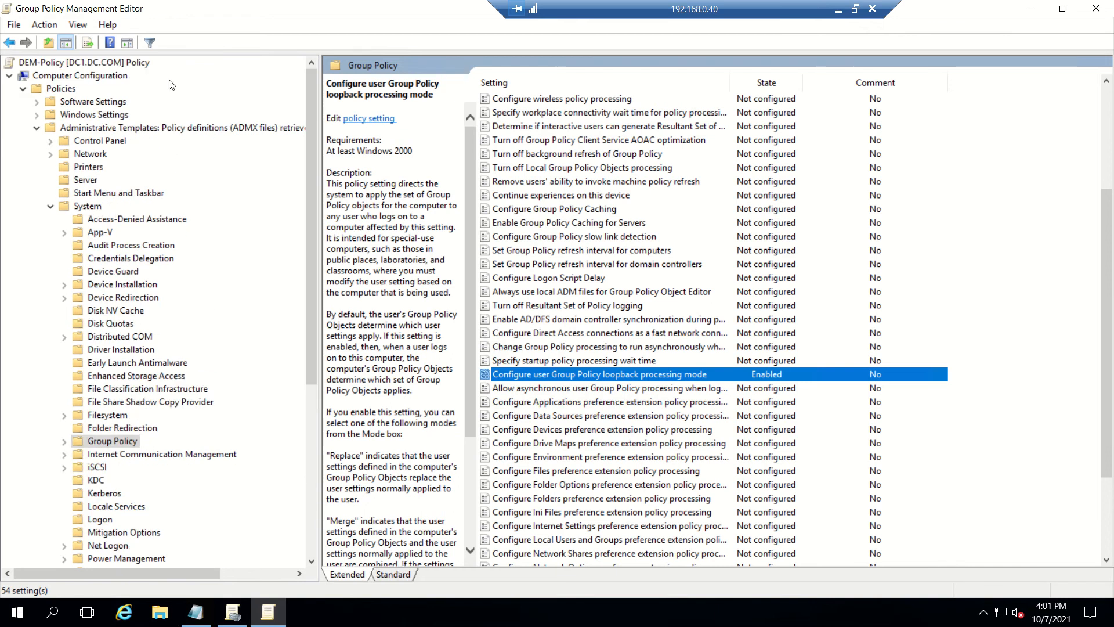
click(23, 90)
click(23, 127)
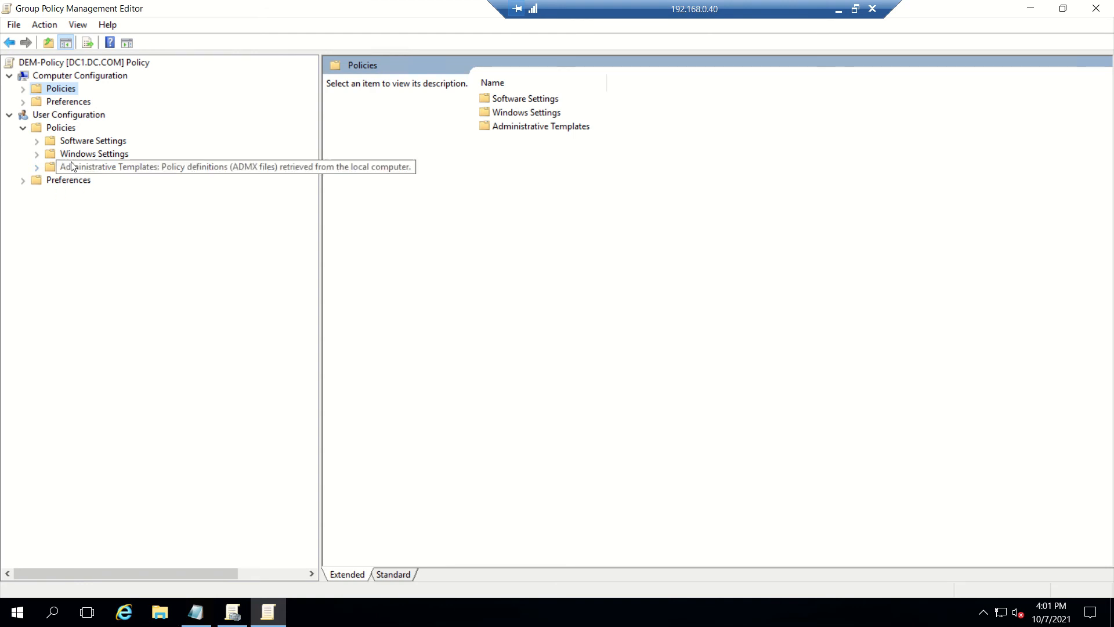
click(36, 154)
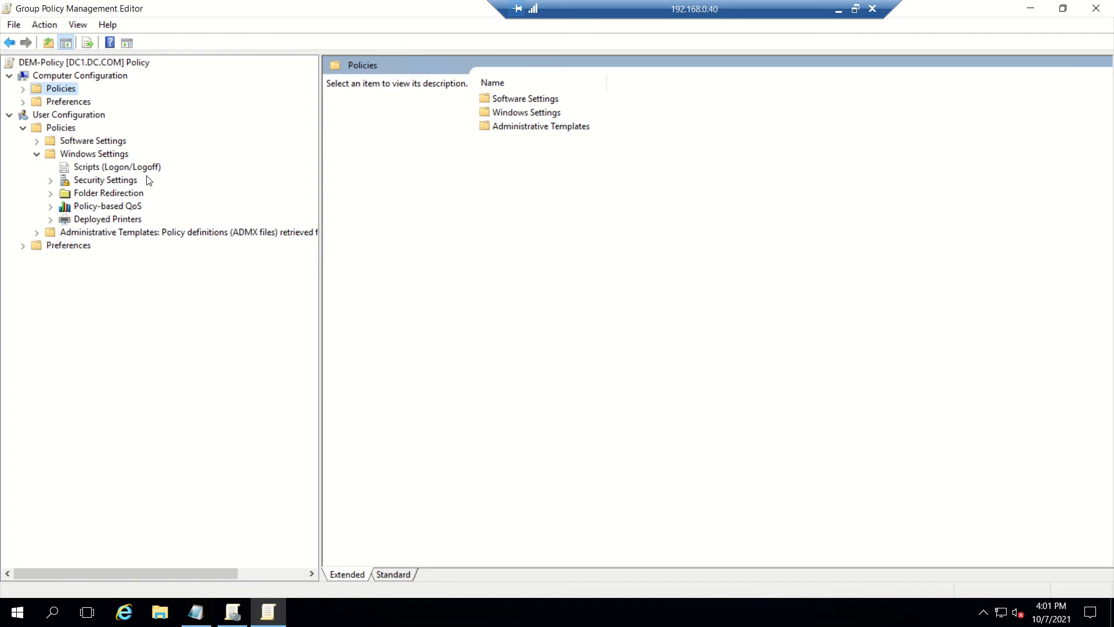
click(103, 168)
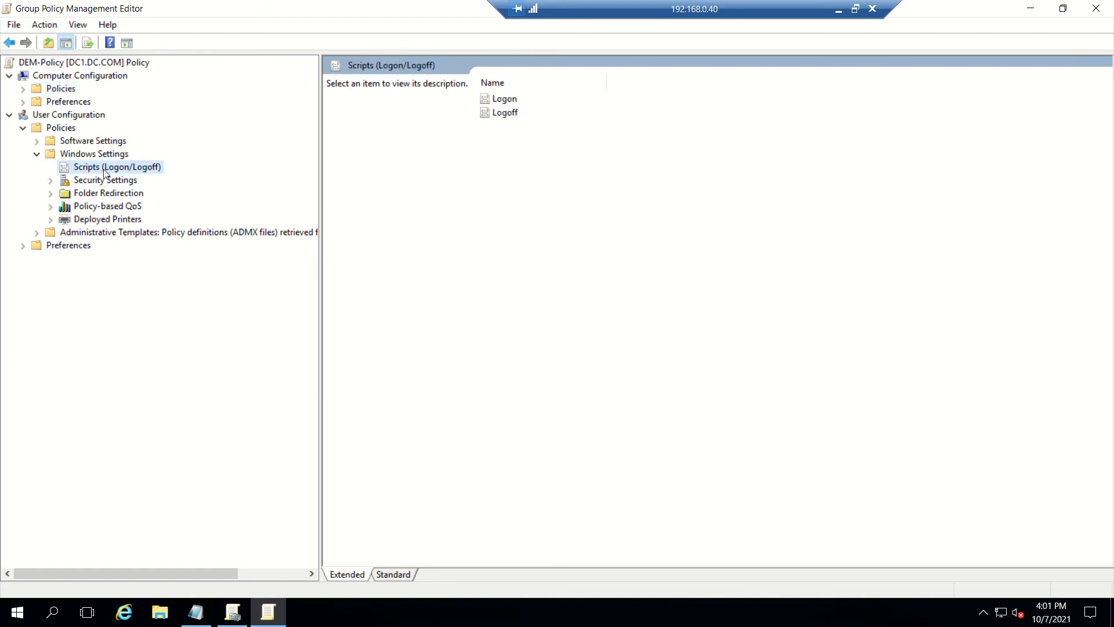
double_click(502, 113)
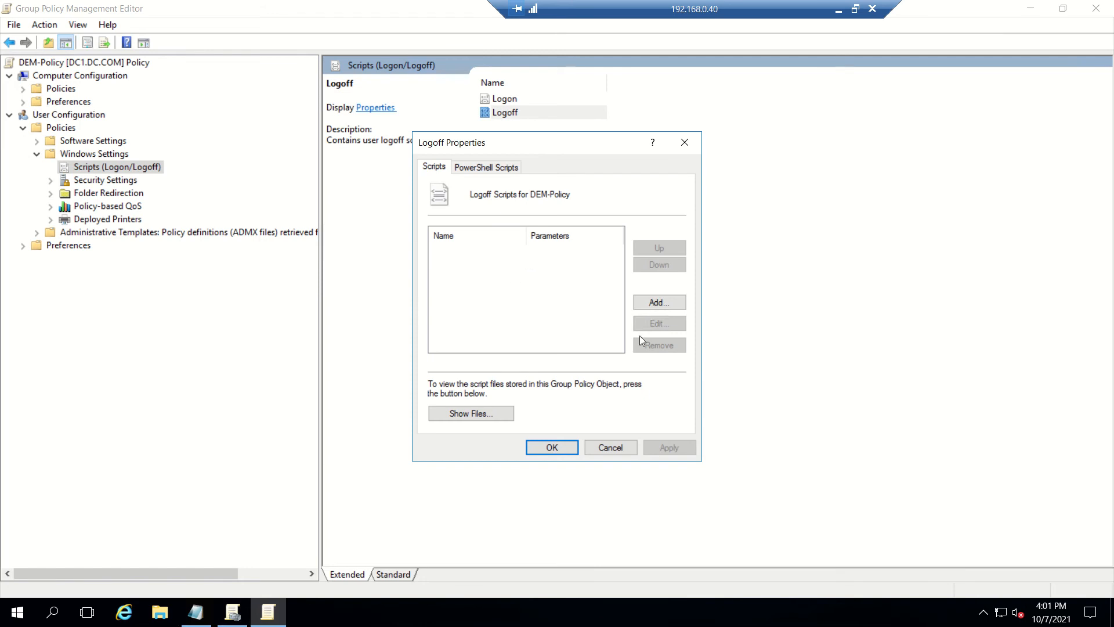
Step: Add logoff script C:\Program Files\Immidio\Flex Profiles\FlexEngine.exe with parameter -s, copied from the notes
click(654, 305)
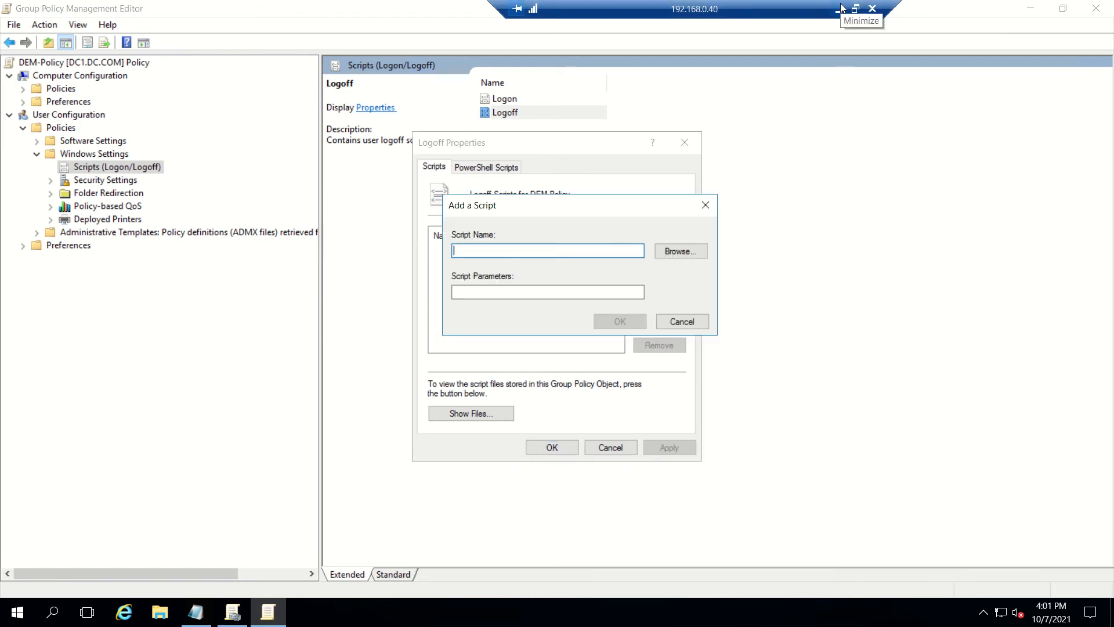
click(196, 612)
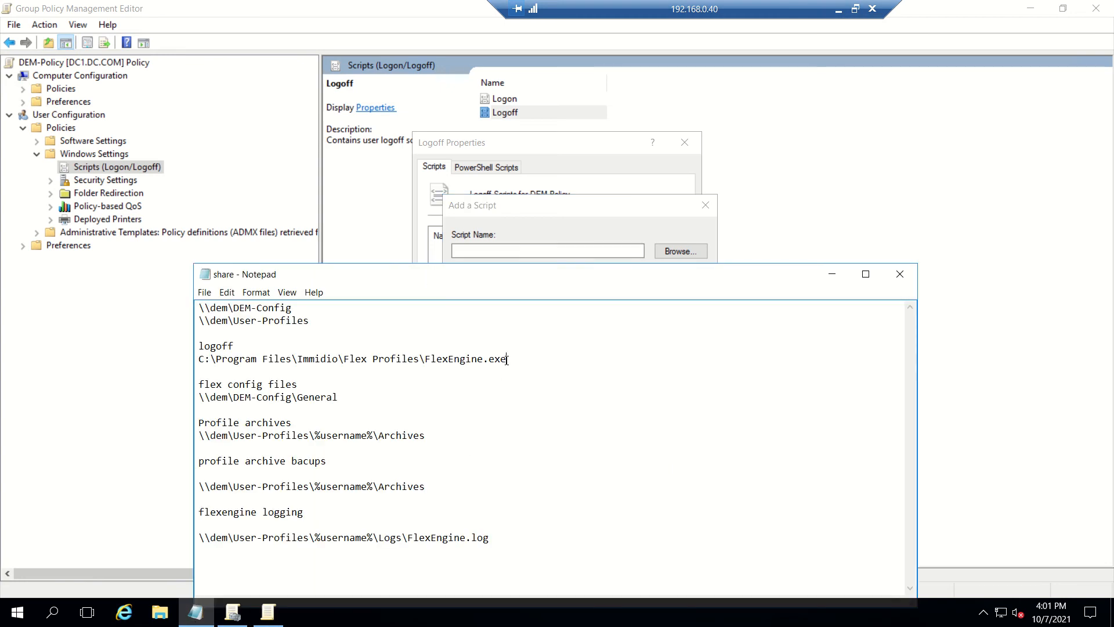
drag(507, 359, 196, 355)
key(ctrl+c)
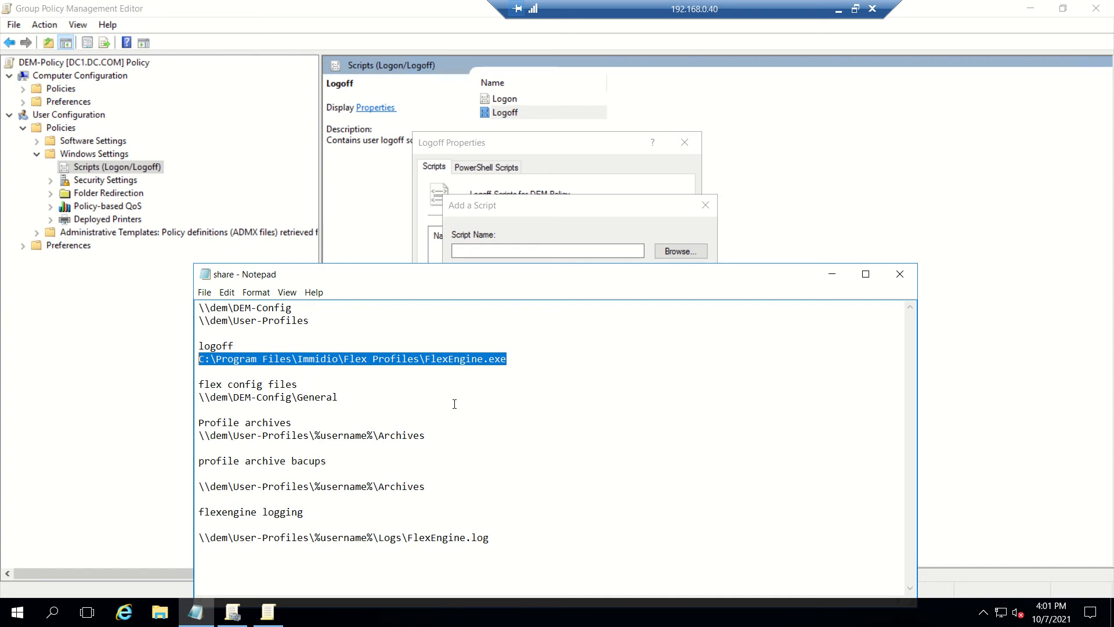
click(551, 251)
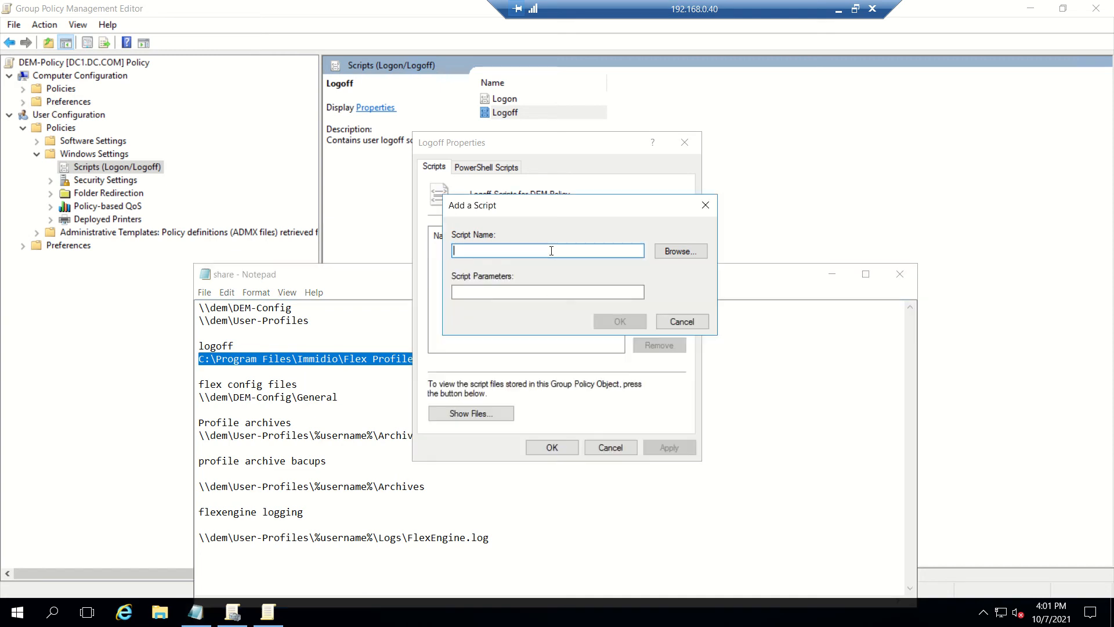
key(ctrl+v)
click(525, 290)
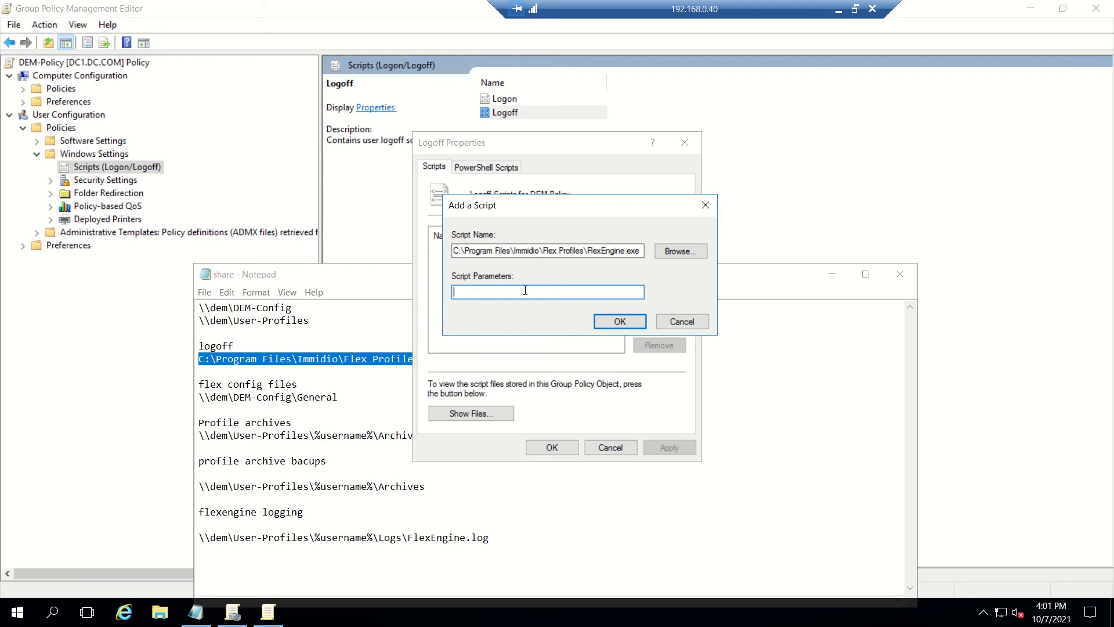
text(-s)
click(603, 325)
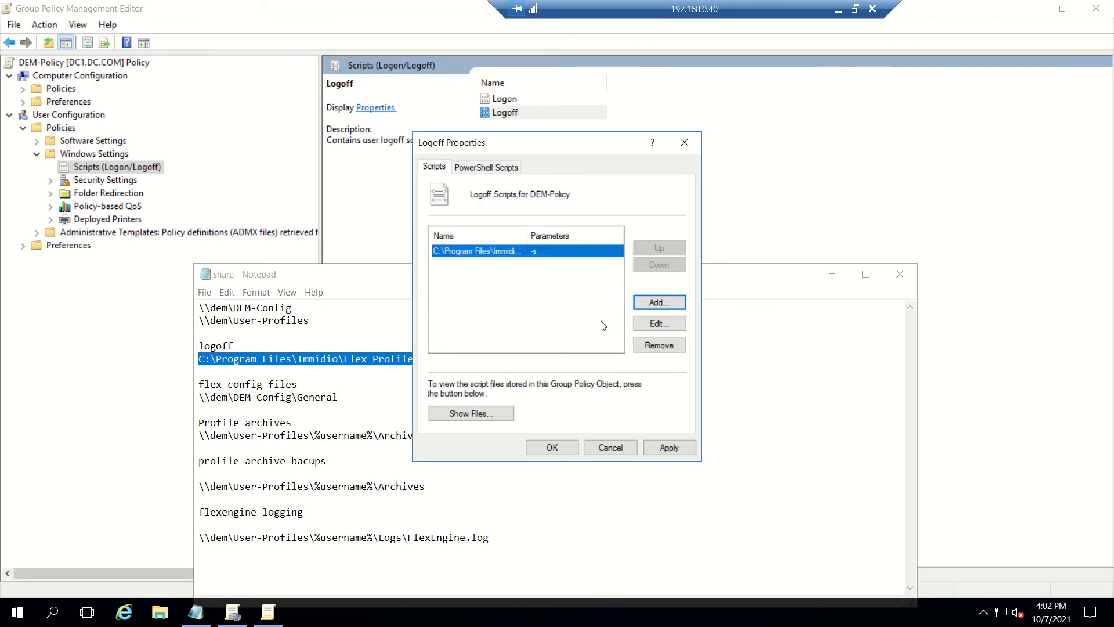
click(552, 447)
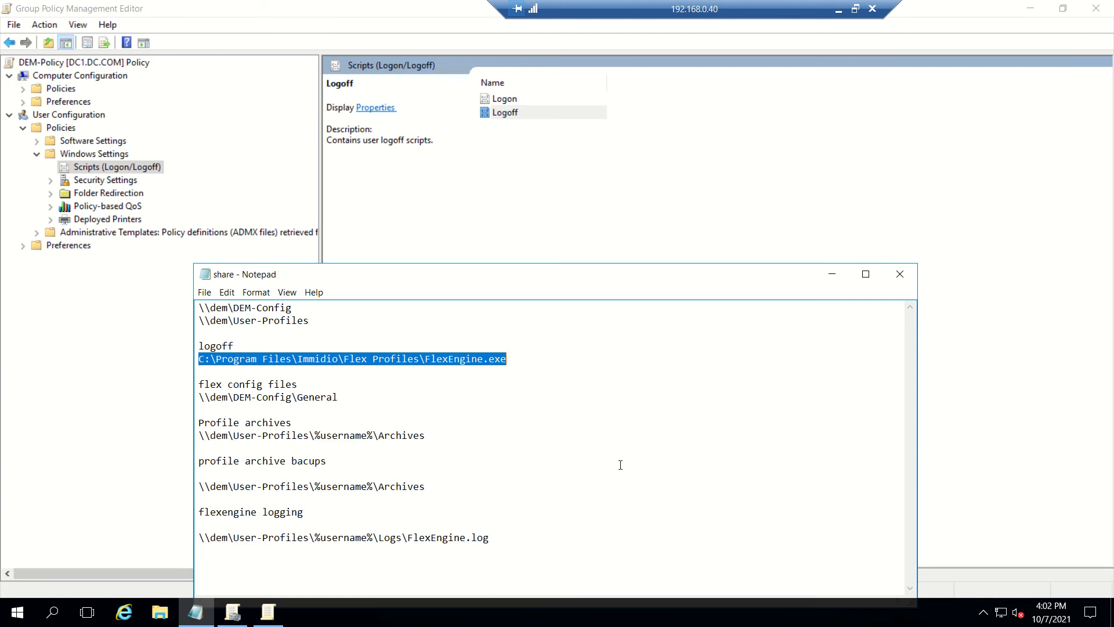
Step: Hide the notes, minimise PowerPoint, and bring the remote Group Policy Management Editor session forward
click(841, 274)
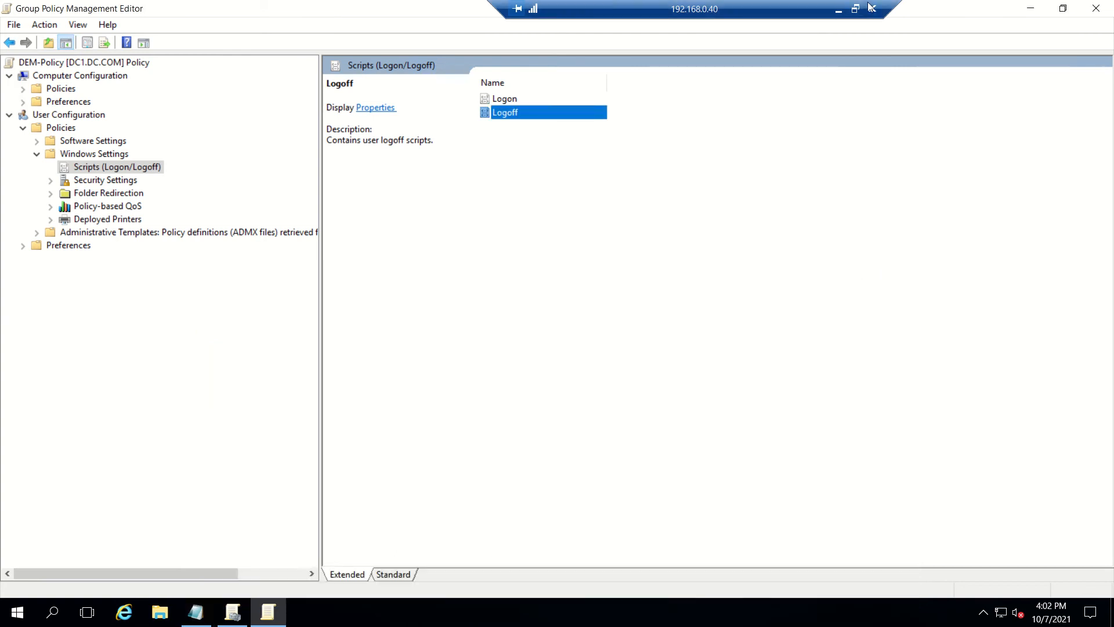
click(839, 8)
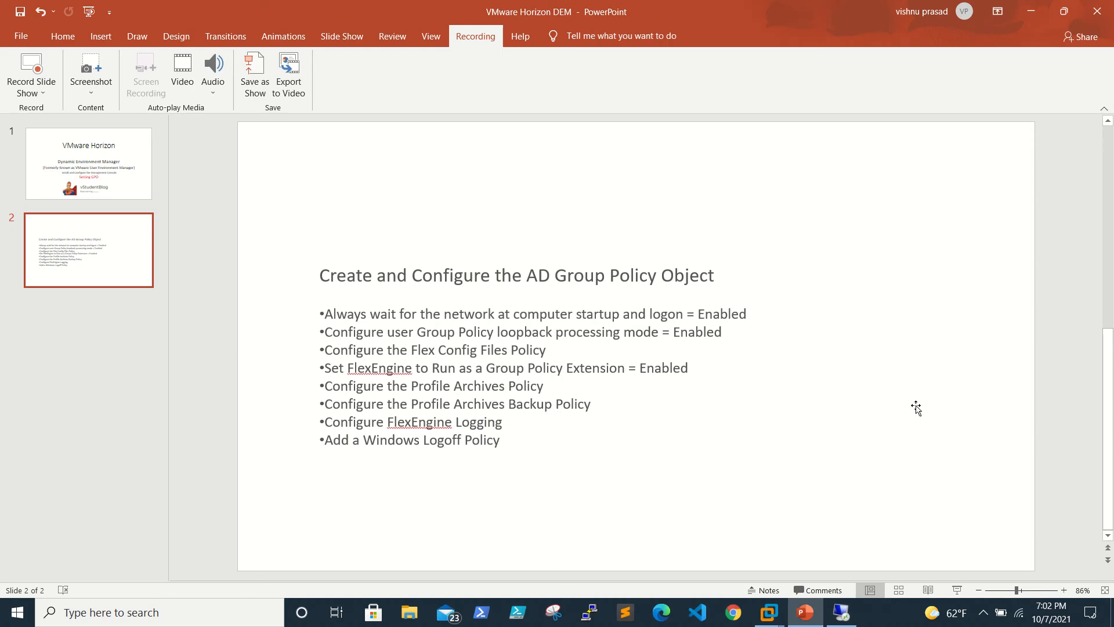
click(1032, 11)
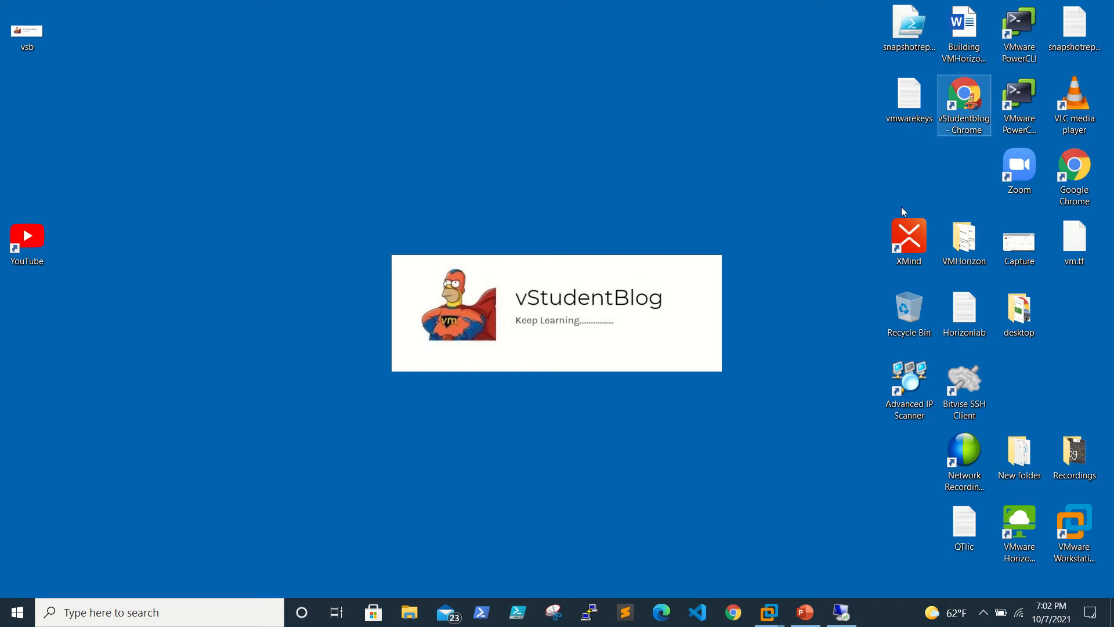
click(841, 611)
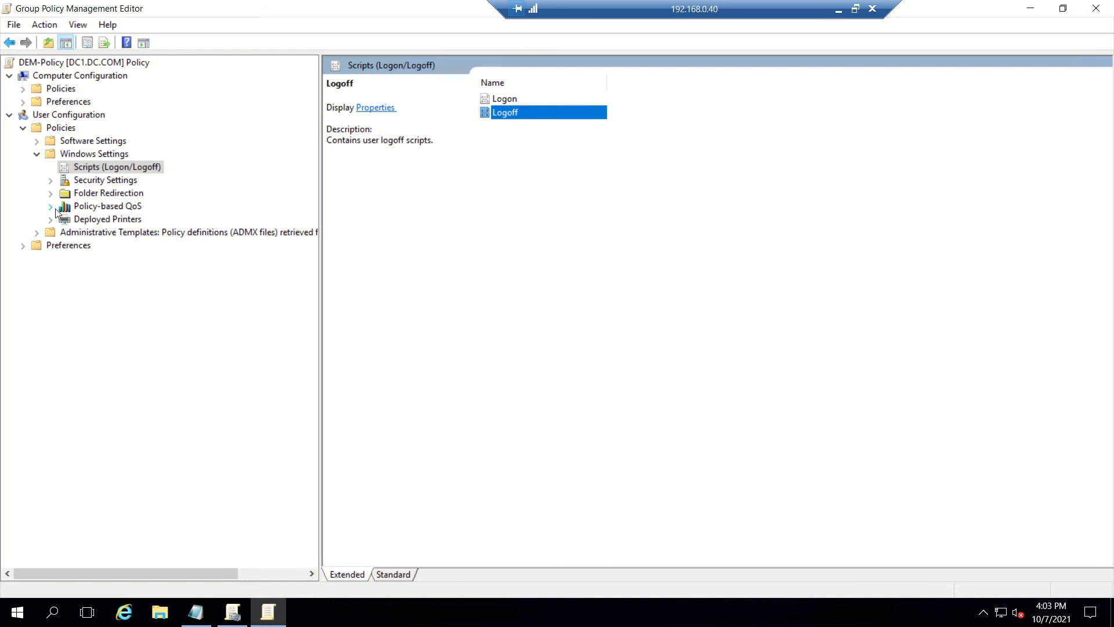
Step: Expand User Configuration's Administrative Templates > VMware DEM and select FlexEngine
click(36, 232)
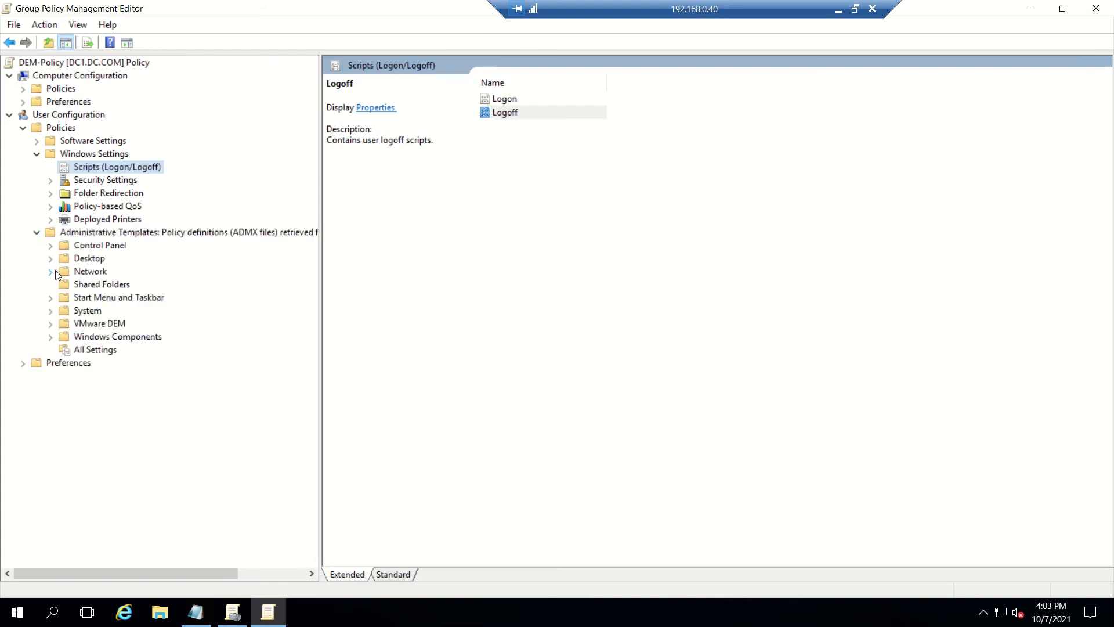
click(51, 325)
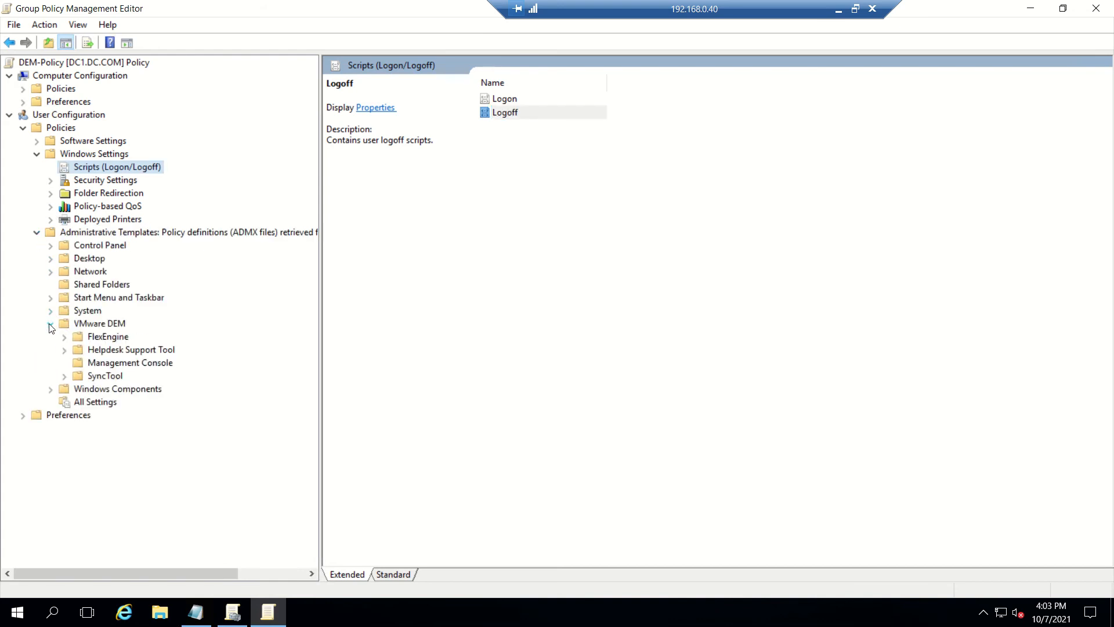
click(79, 338)
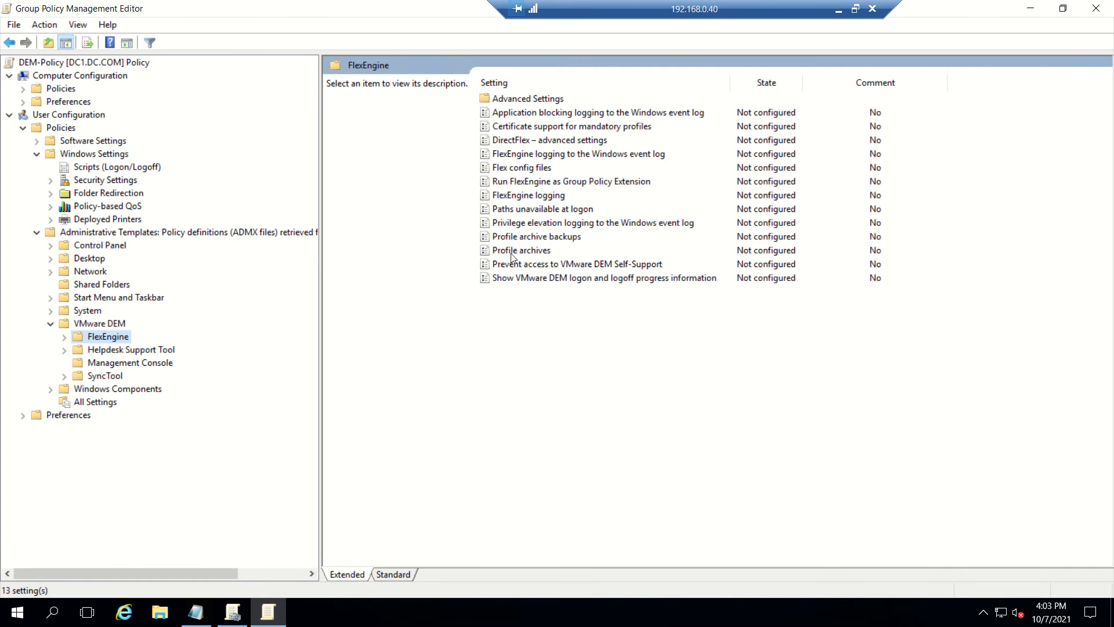
Step: Enable Flex config files with central location \\dem\DEM-Config\General, pasted from the notes, and apply
double_click(510, 167)
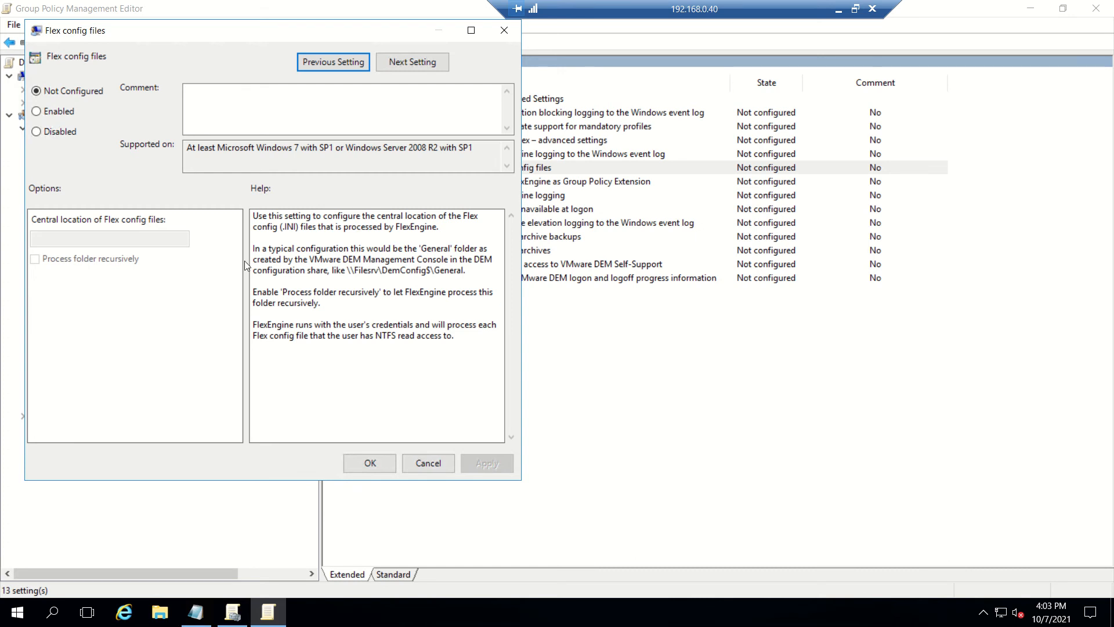
click(59, 112)
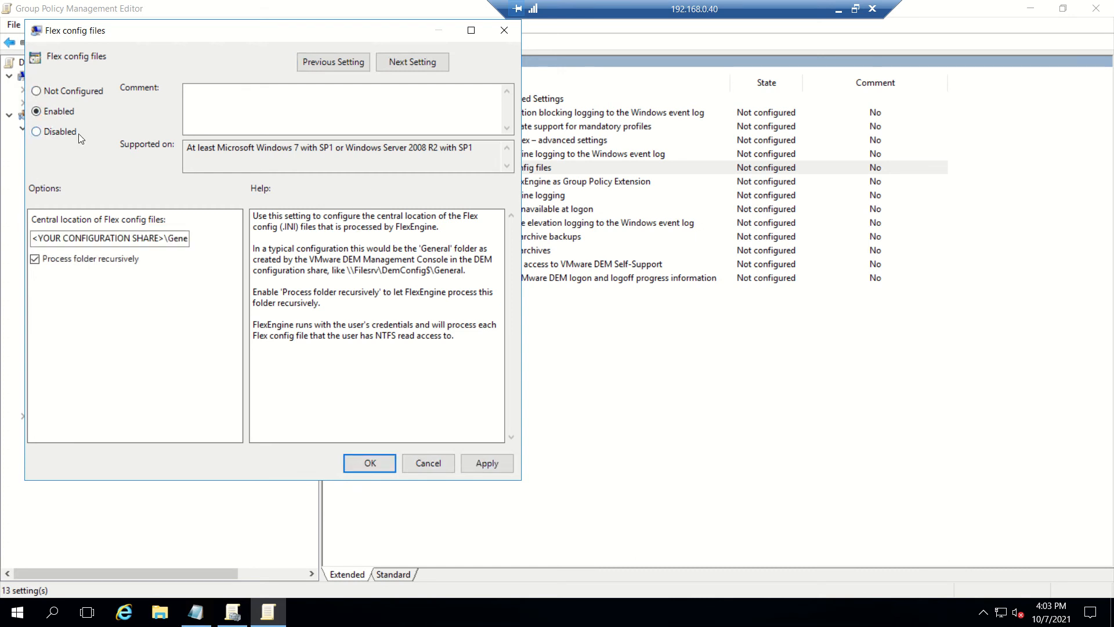
click(105, 238)
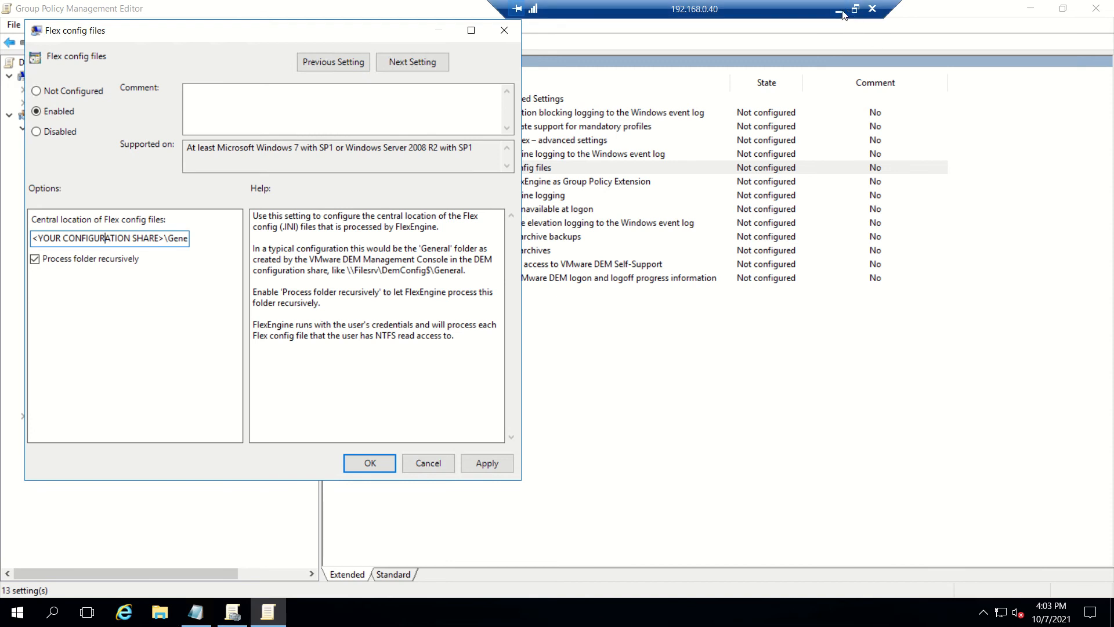
click(220, 611)
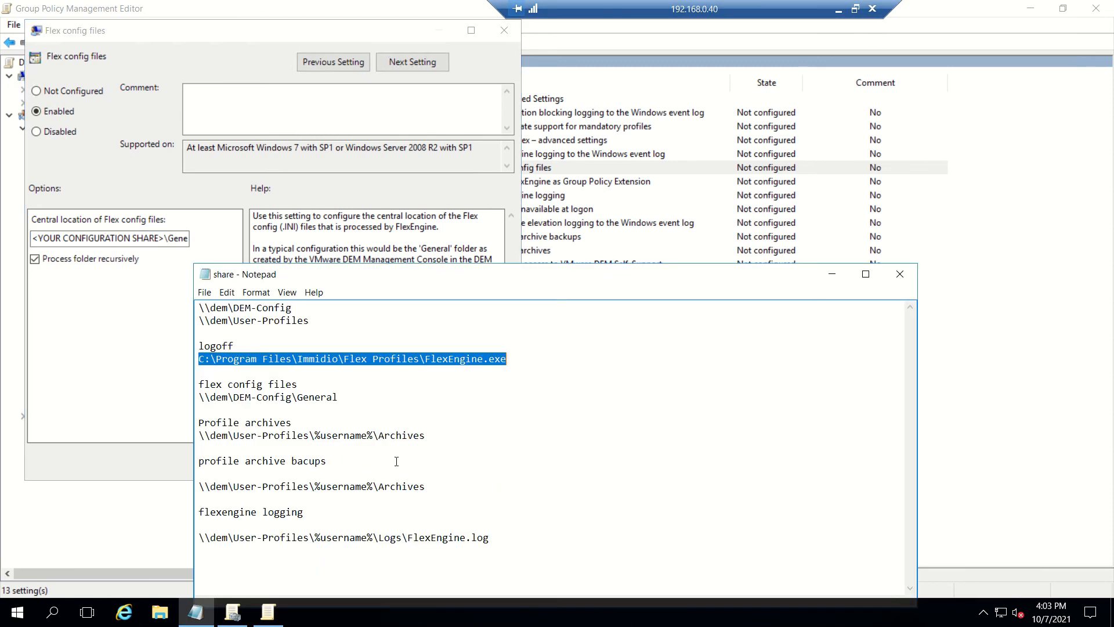
click(339, 397)
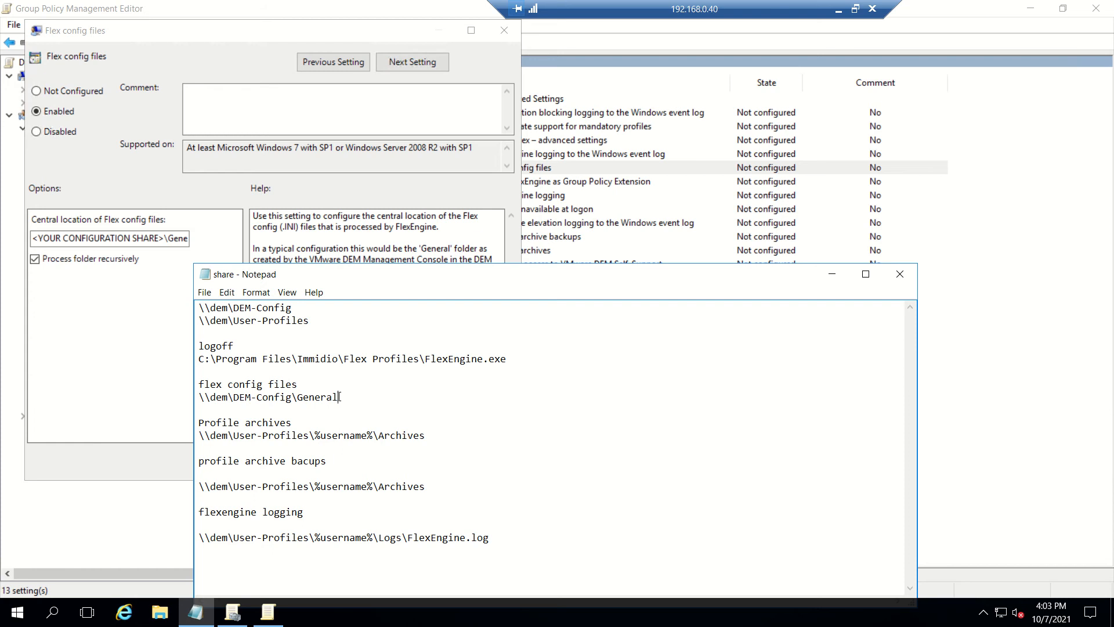
drag(339, 397, 193, 395)
key(ctrl+c)
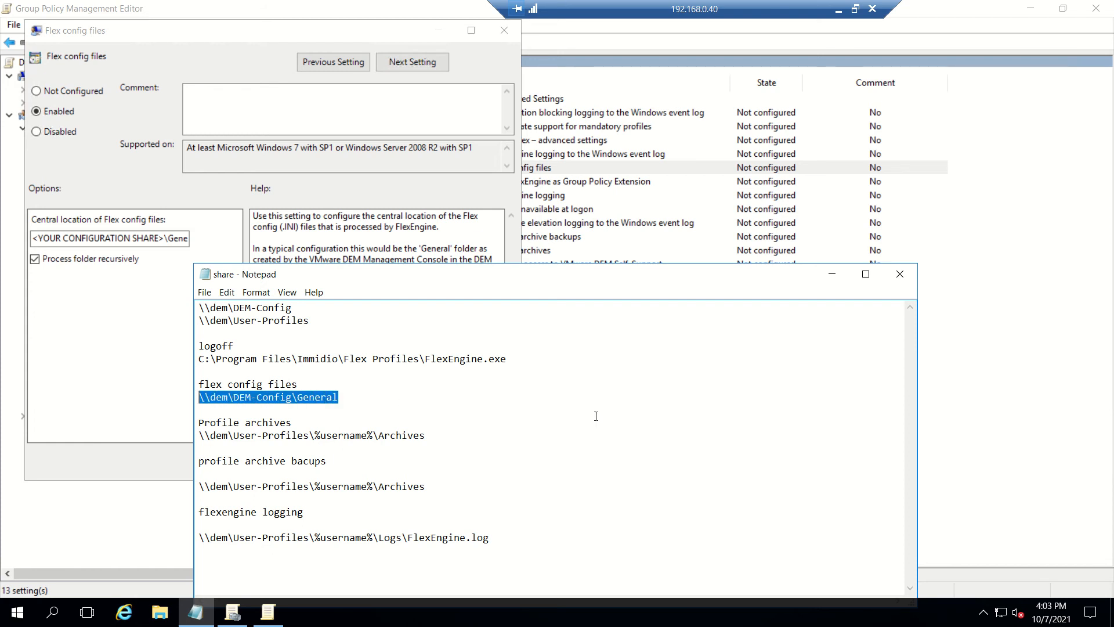
click(107, 238)
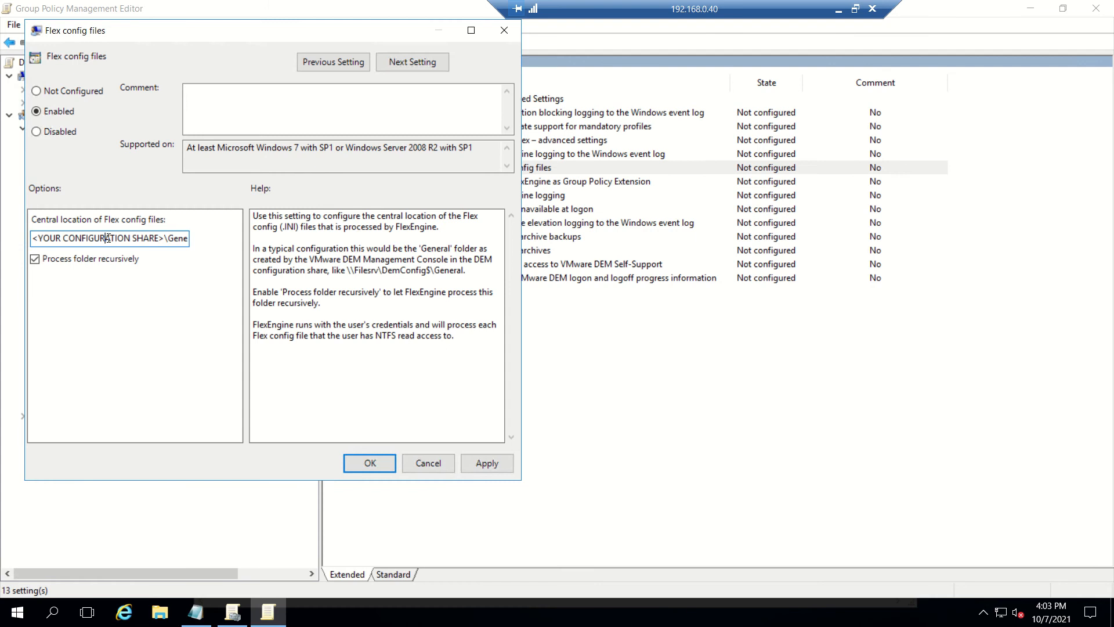
key(ctrl+a)
key(ctrl+v)
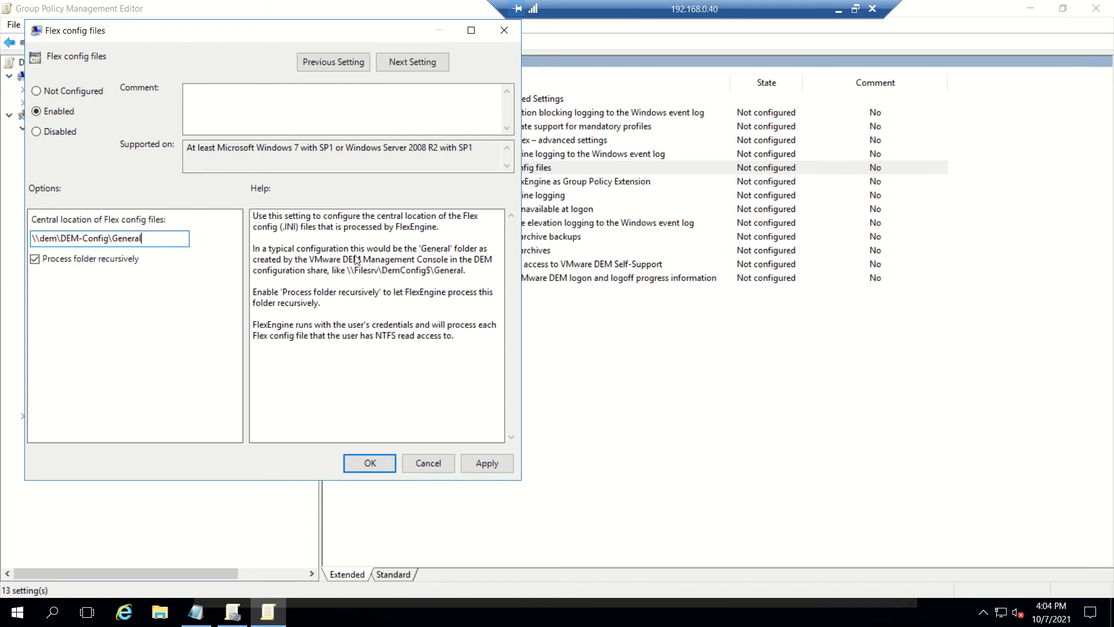
click(486, 464)
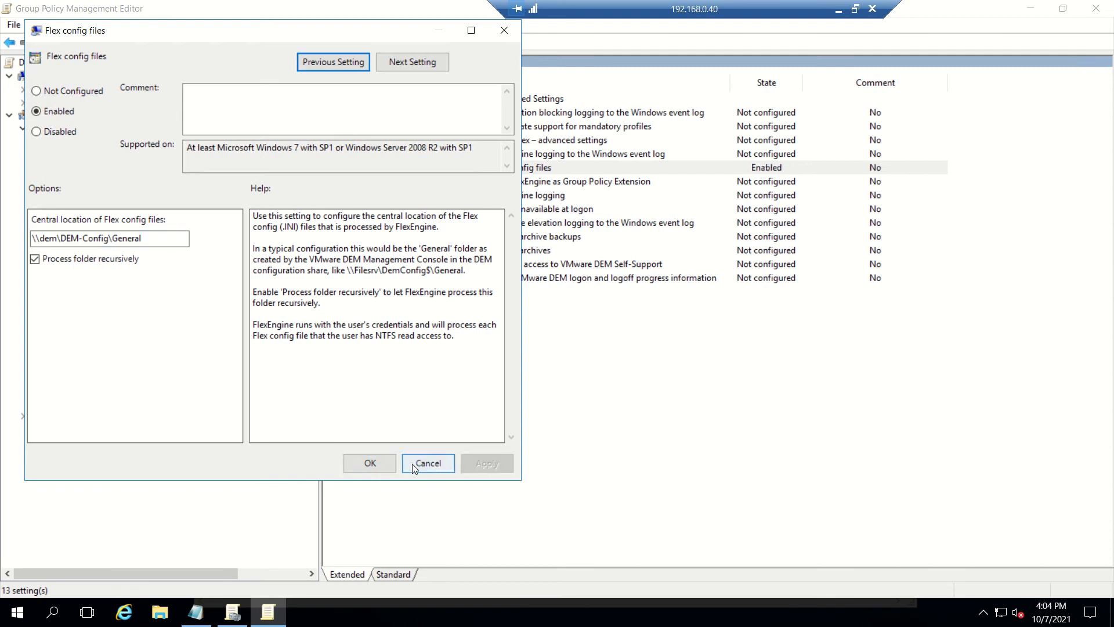
click(381, 461)
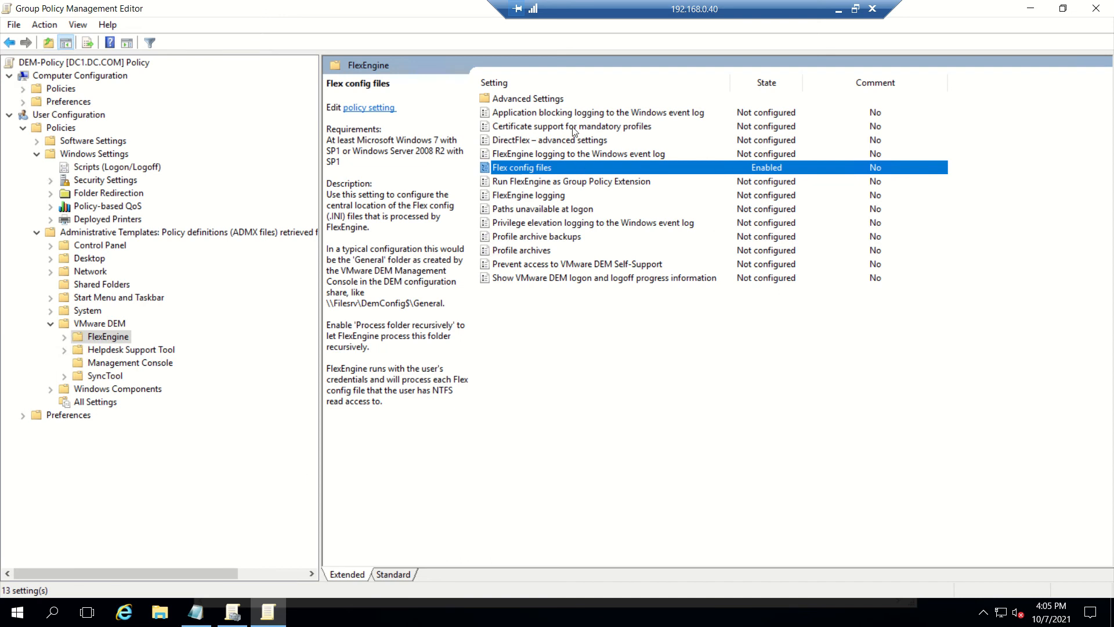
double_click(531, 250)
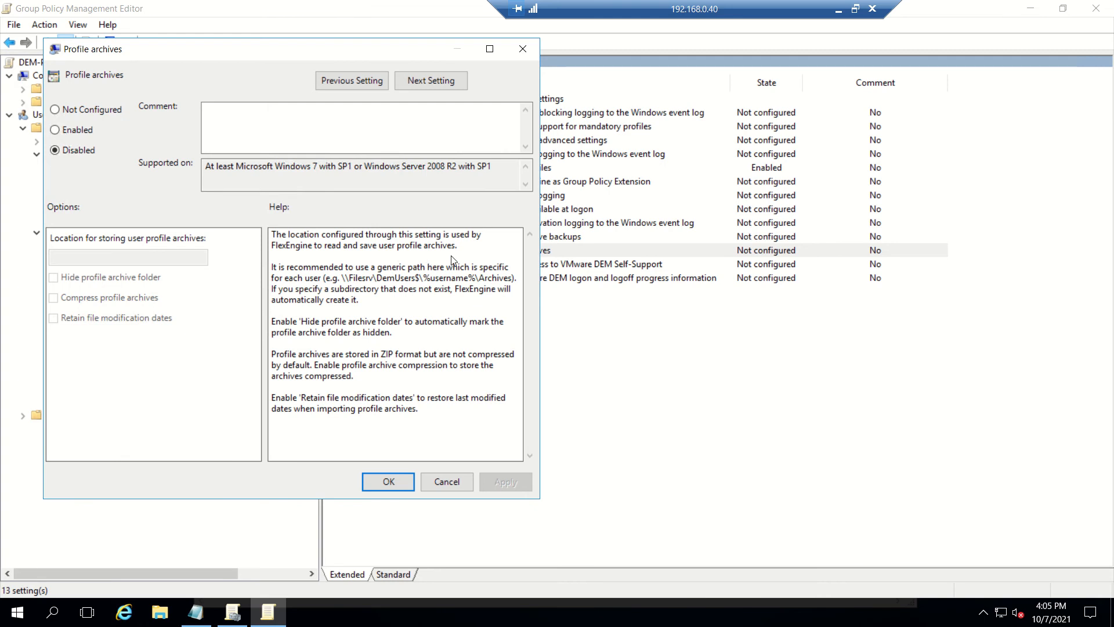
Step: Enable Profile archives with location \\dem\User-Profiles\%username%\Archives and apply it
click(65, 130)
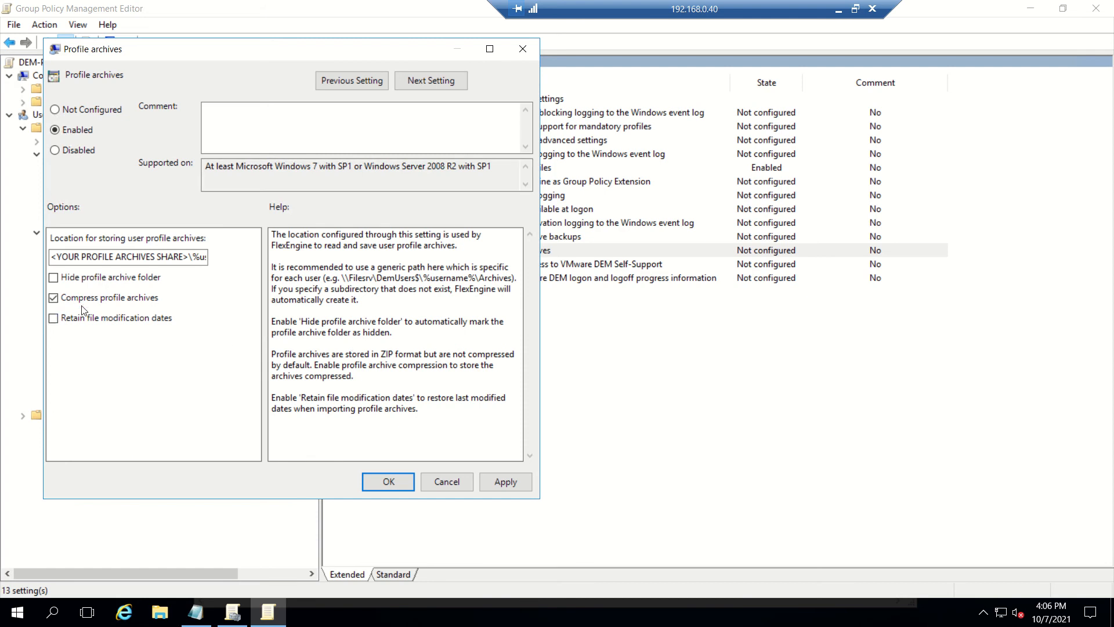
click(184, 617)
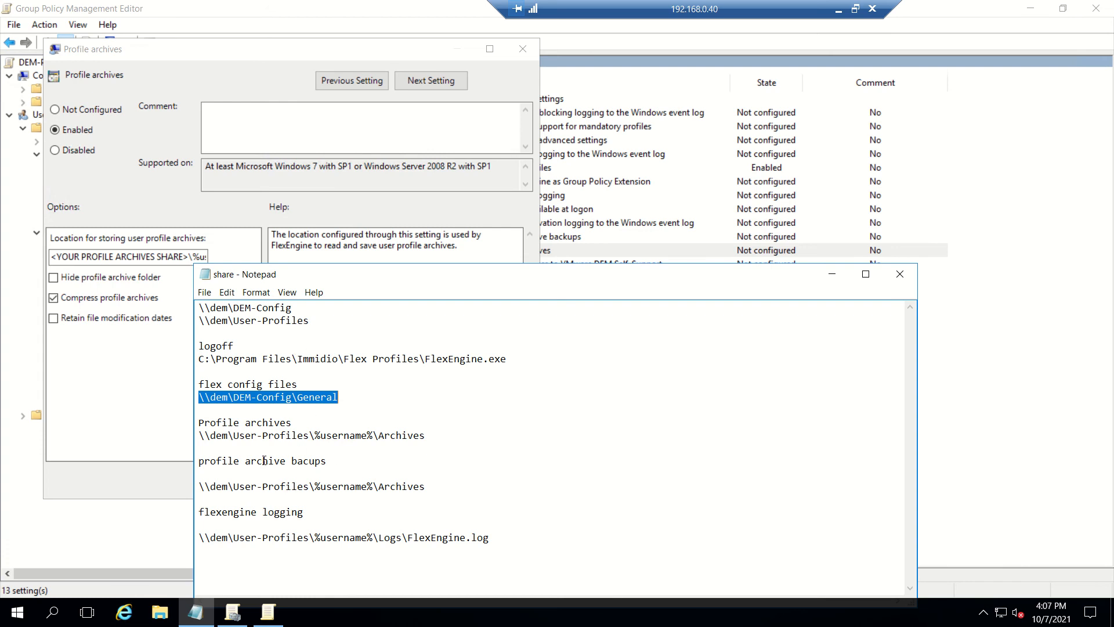
drag(427, 435, 199, 436)
key(ctrl+c)
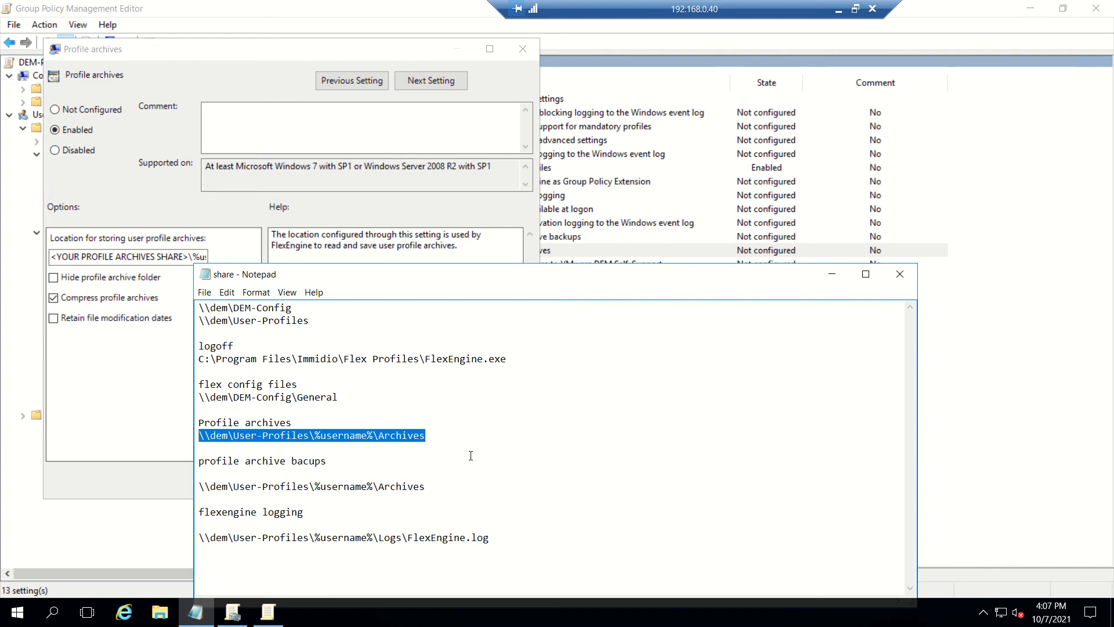
click(108, 256)
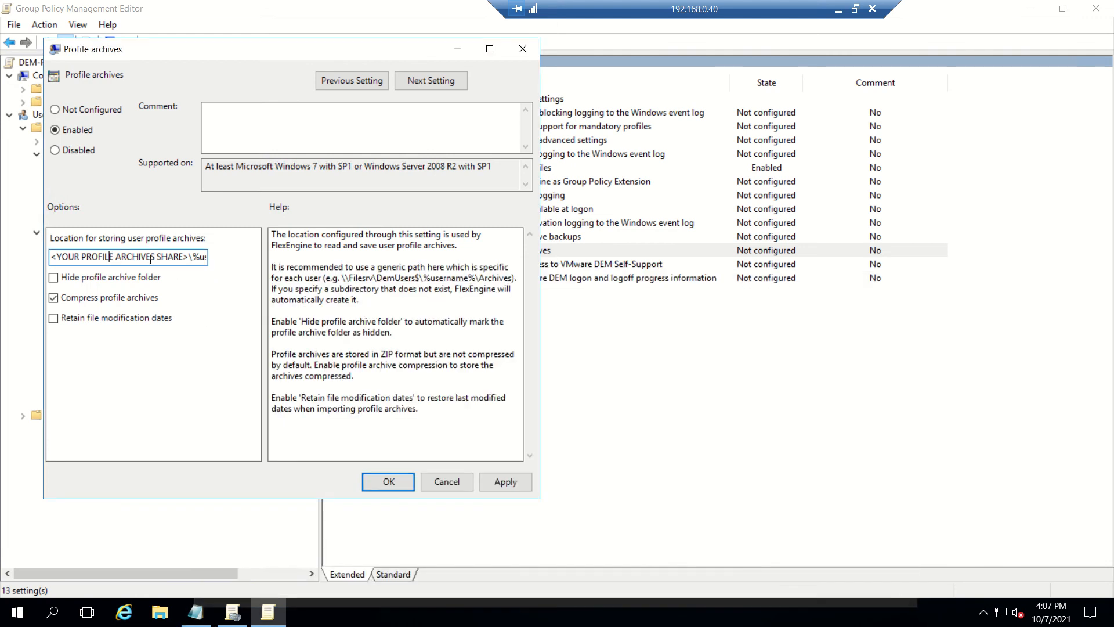
key(ctrl+a)
key(ctrl+v)
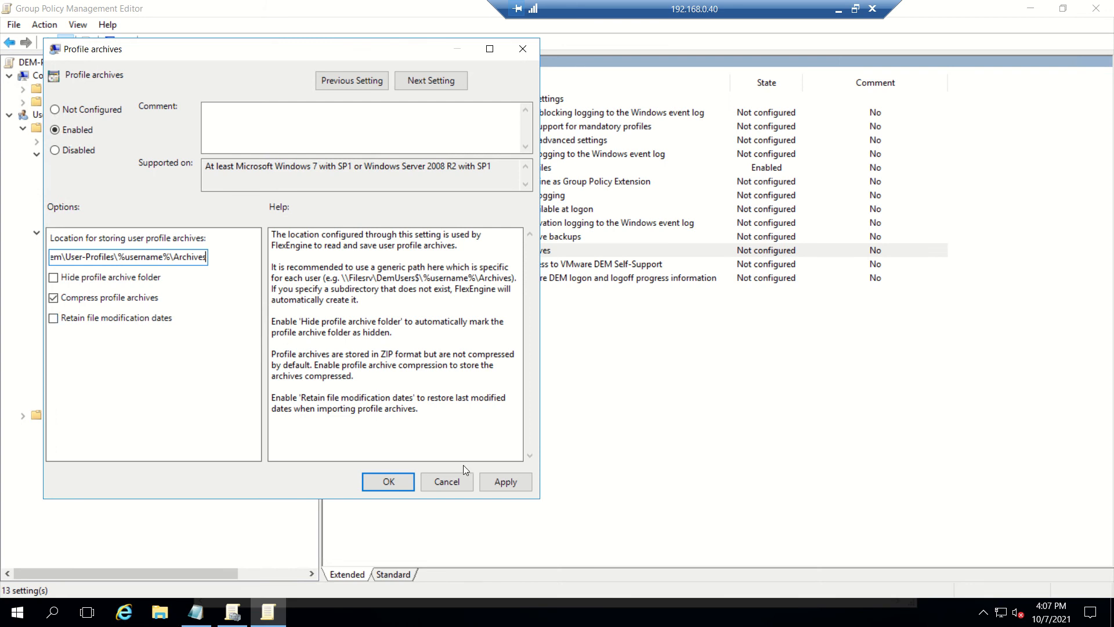
click(505, 482)
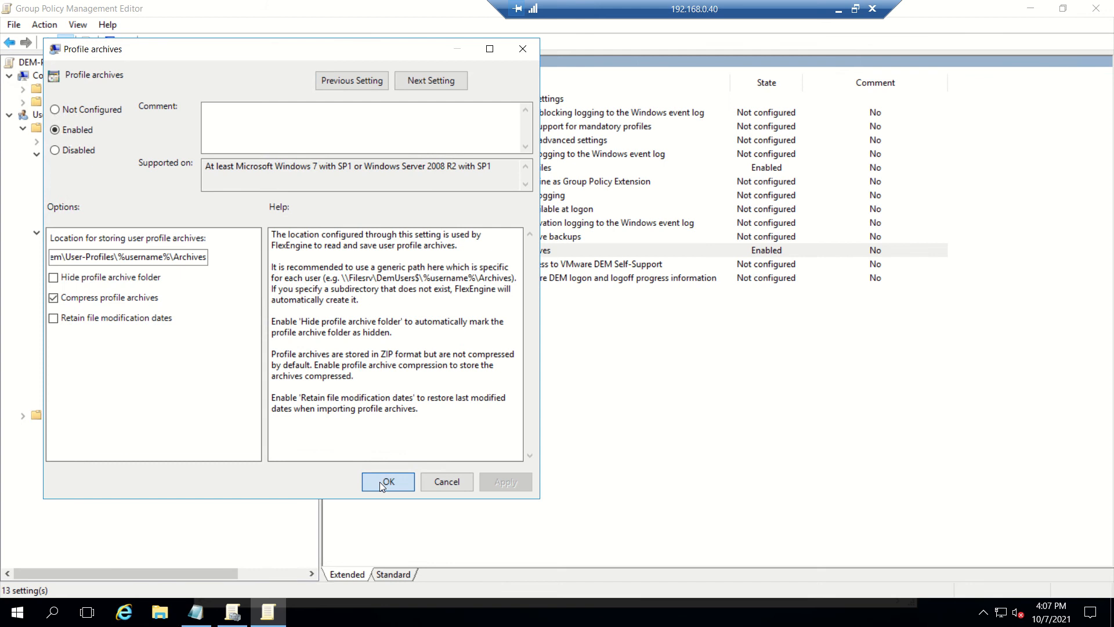
click(379, 481)
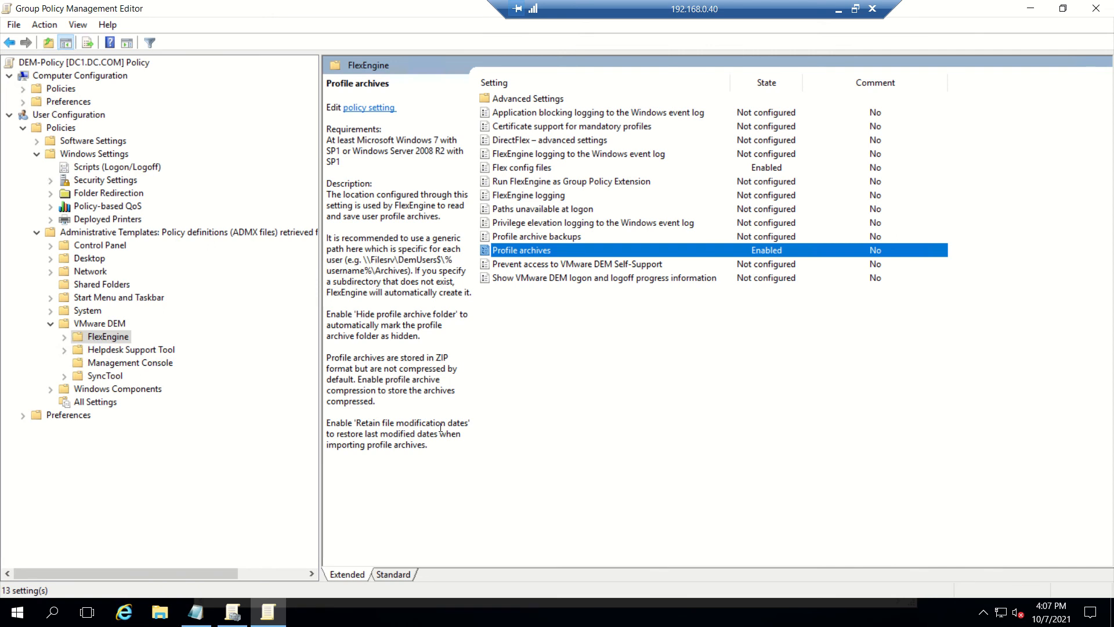
click(575, 239)
Step: Enable Profile archive backups and paste the \\dem\User-Profiles share prefix into its location
right_click(576, 243)
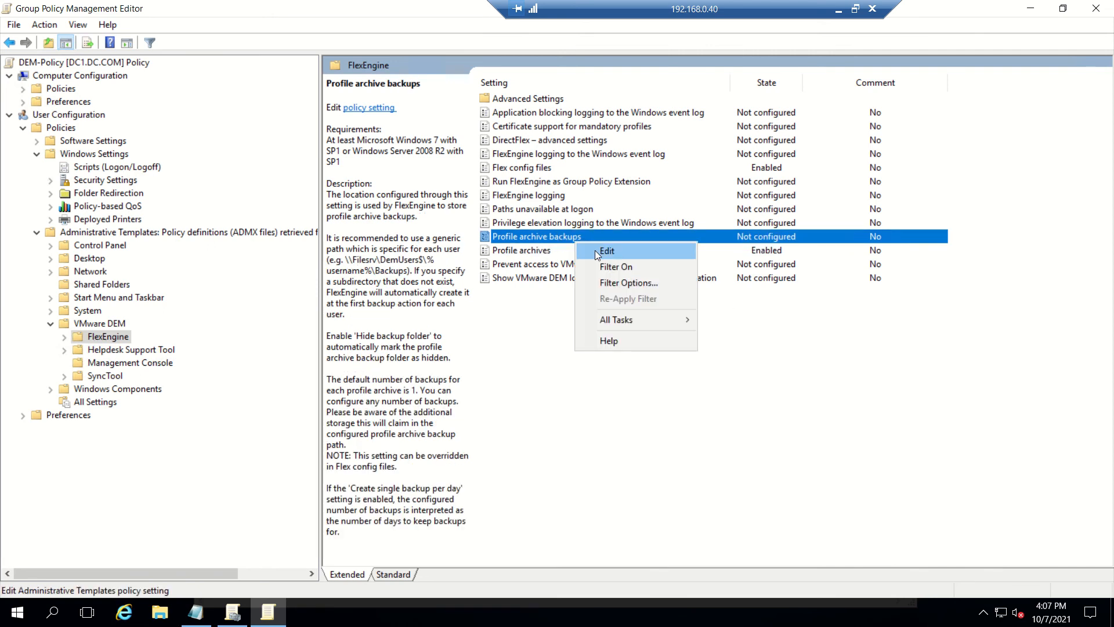
click(596, 253)
click(94, 151)
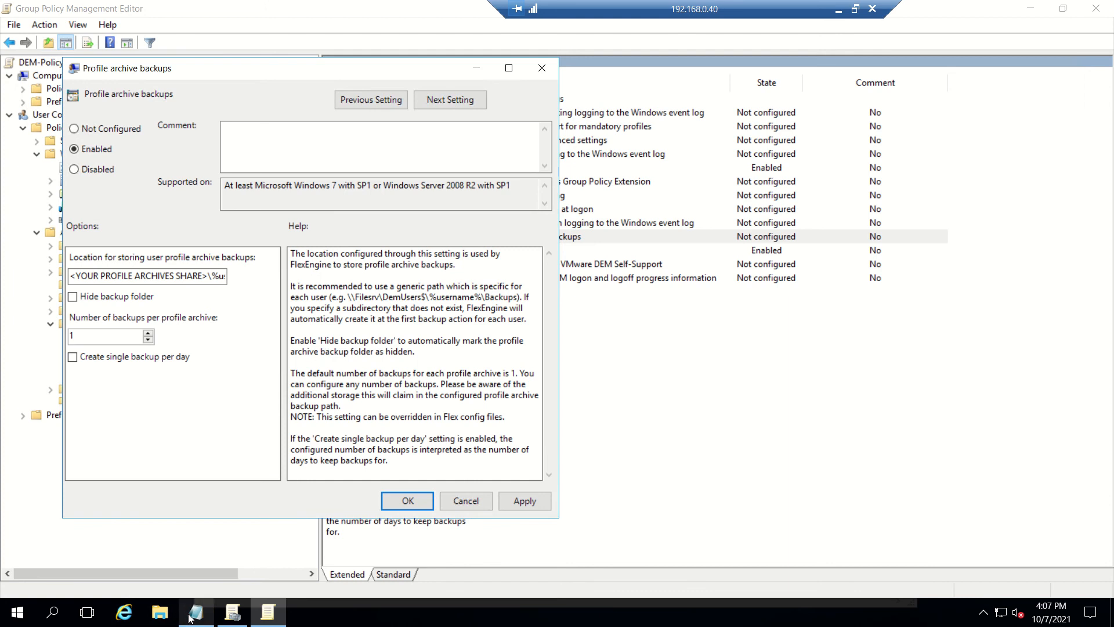
click(267, 612)
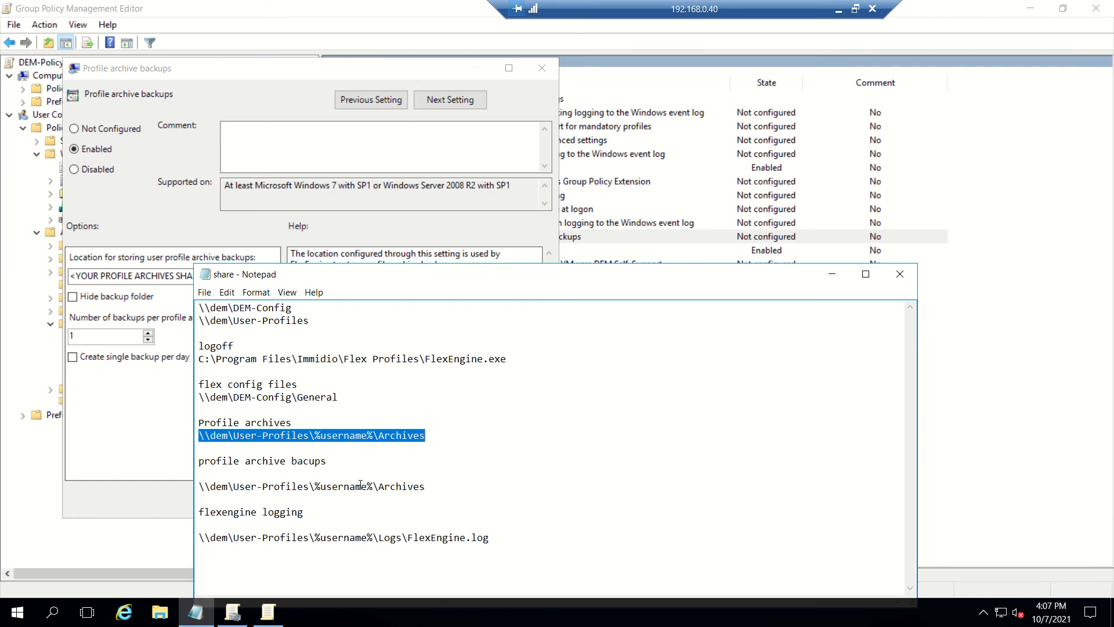
click(311, 435)
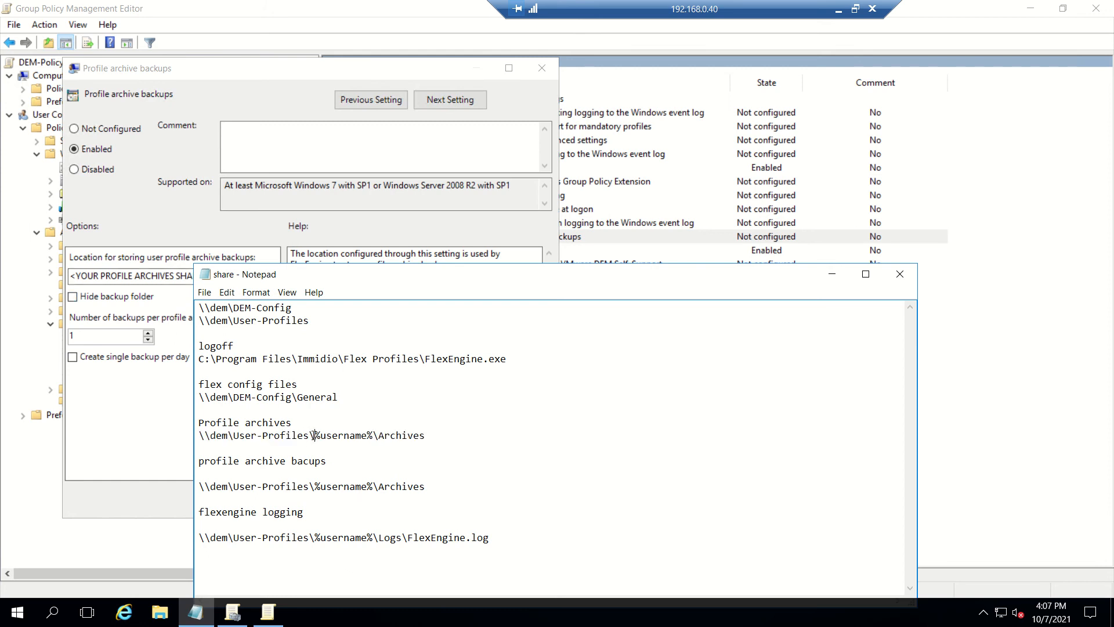
drag(314, 486, 199, 486)
key(ctrl+c)
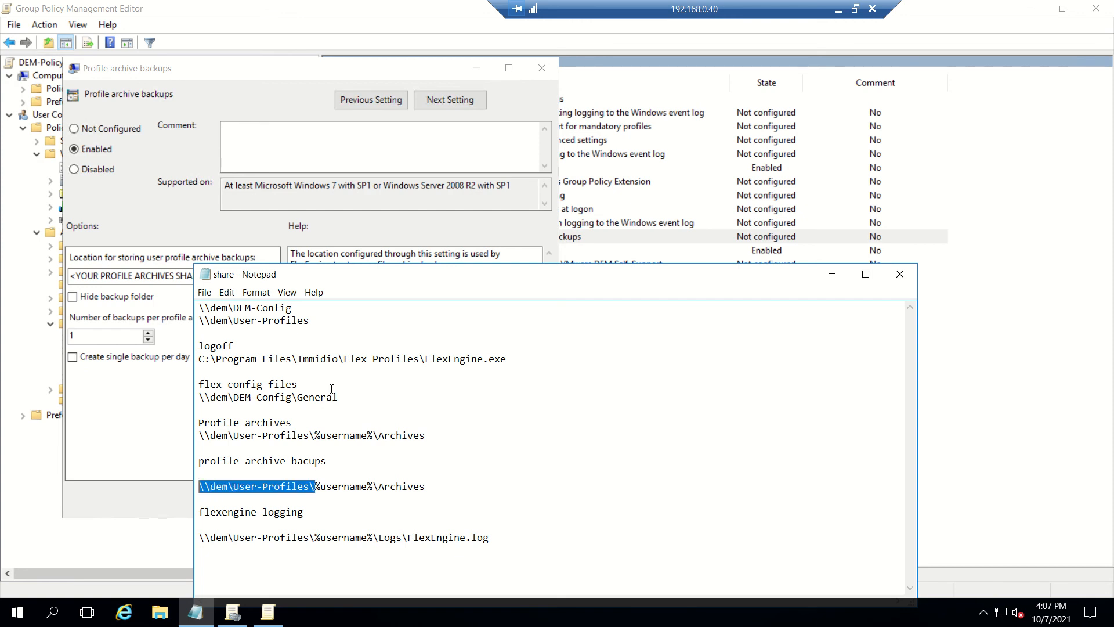
click(129, 276)
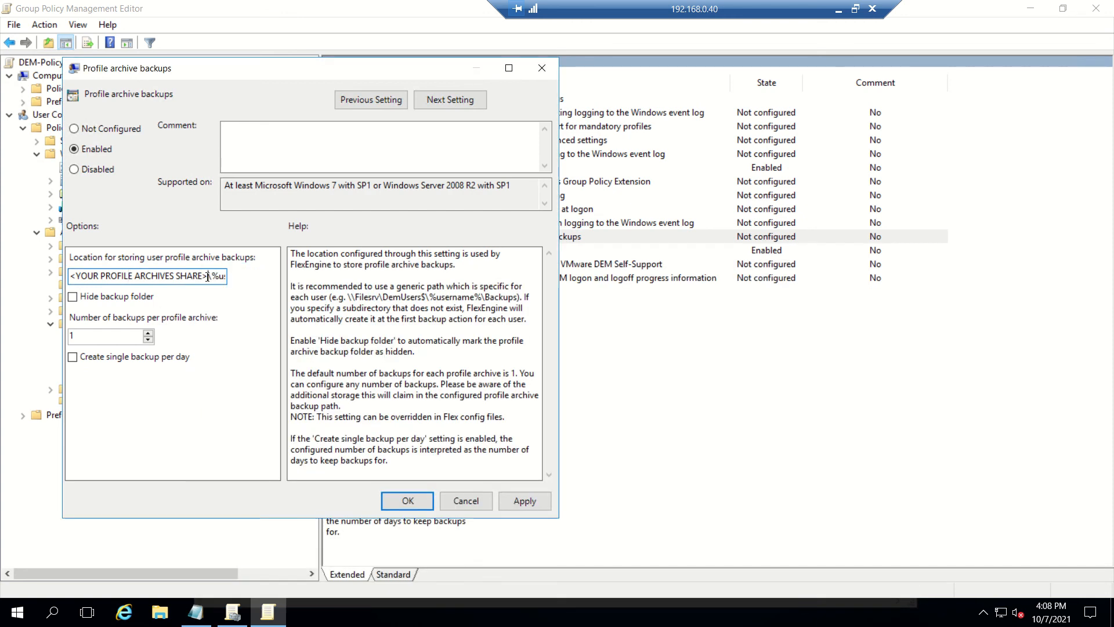
drag(208, 276, 40, 277)
key(ctrl+v)
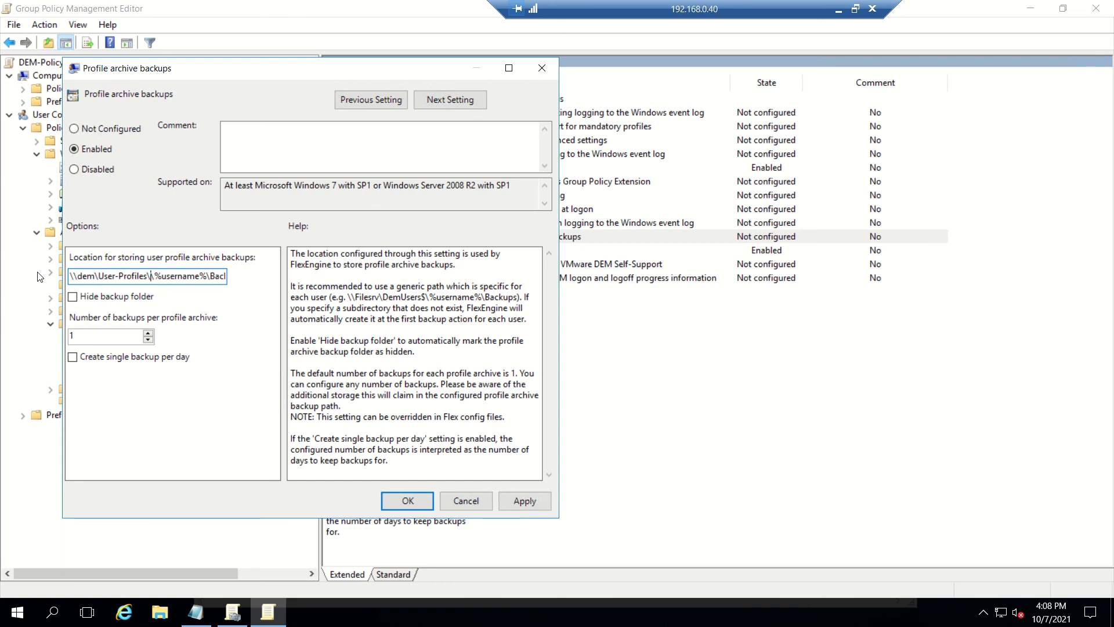
Step: Set the backup location to the per-user User-Profiles Backups folder, keeping 1 backup, and apply
key(End)
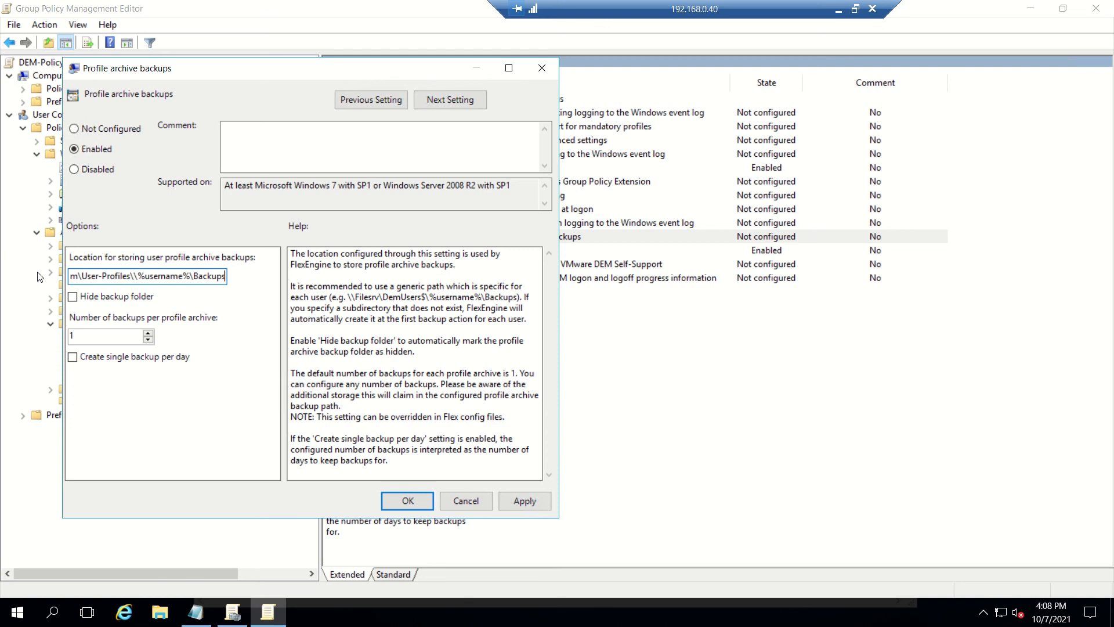
double_click(211, 276)
key(ctrl+c)
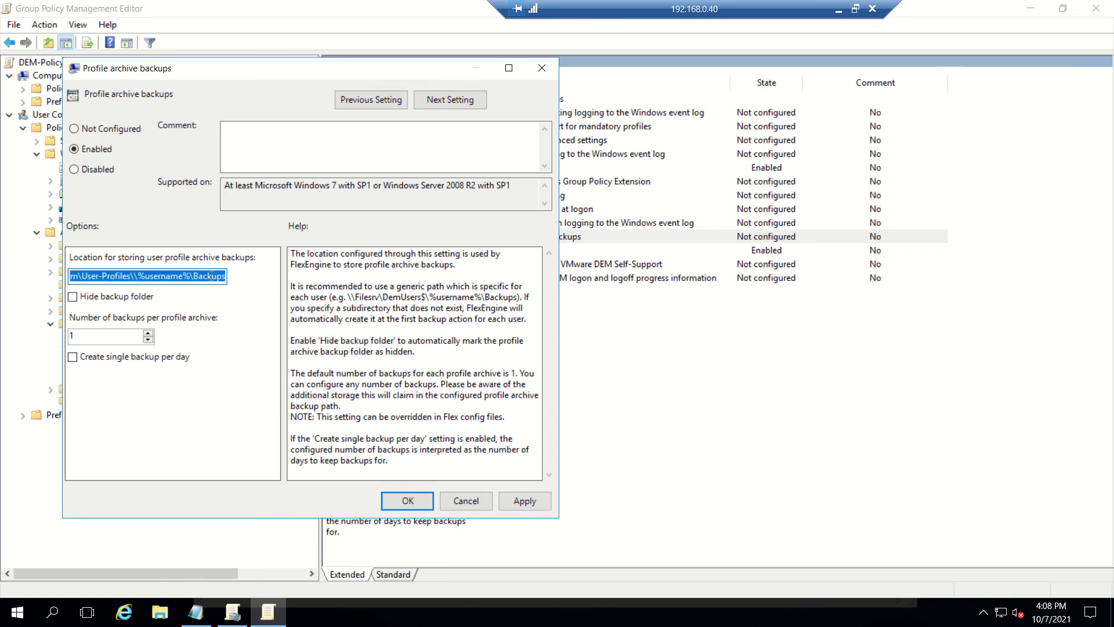
click(196, 612)
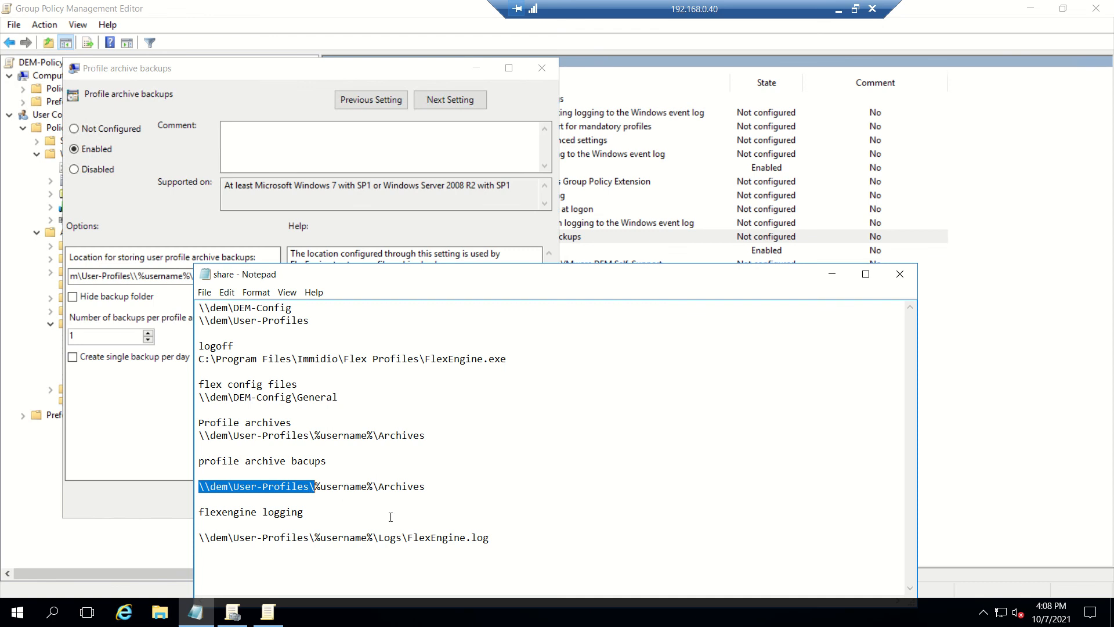
drag(422, 487, 199, 486)
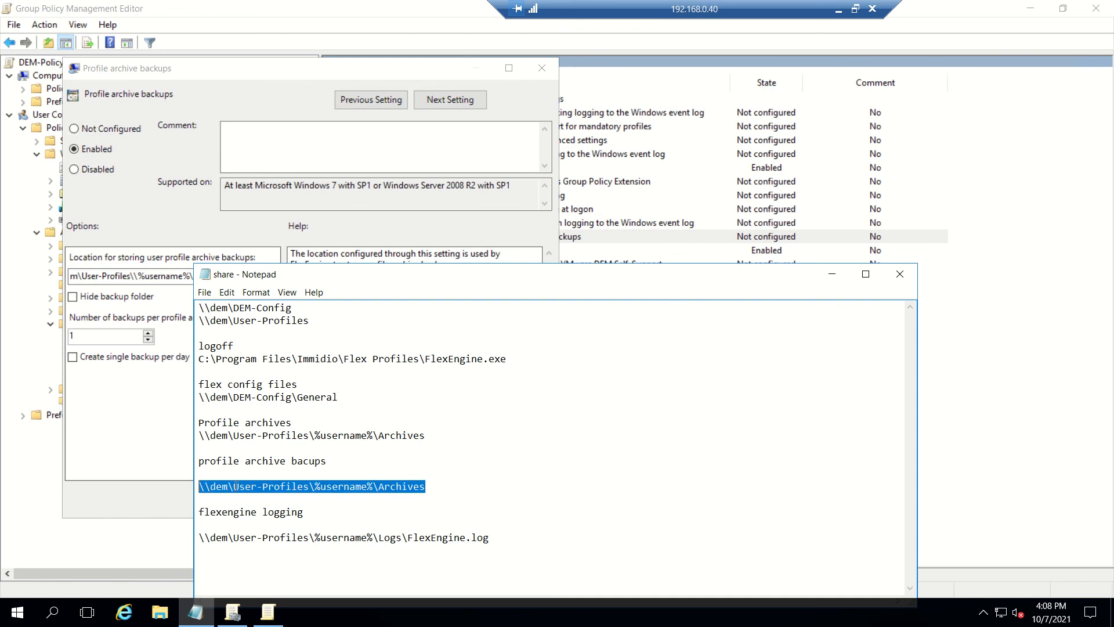
key(ctrl+v)
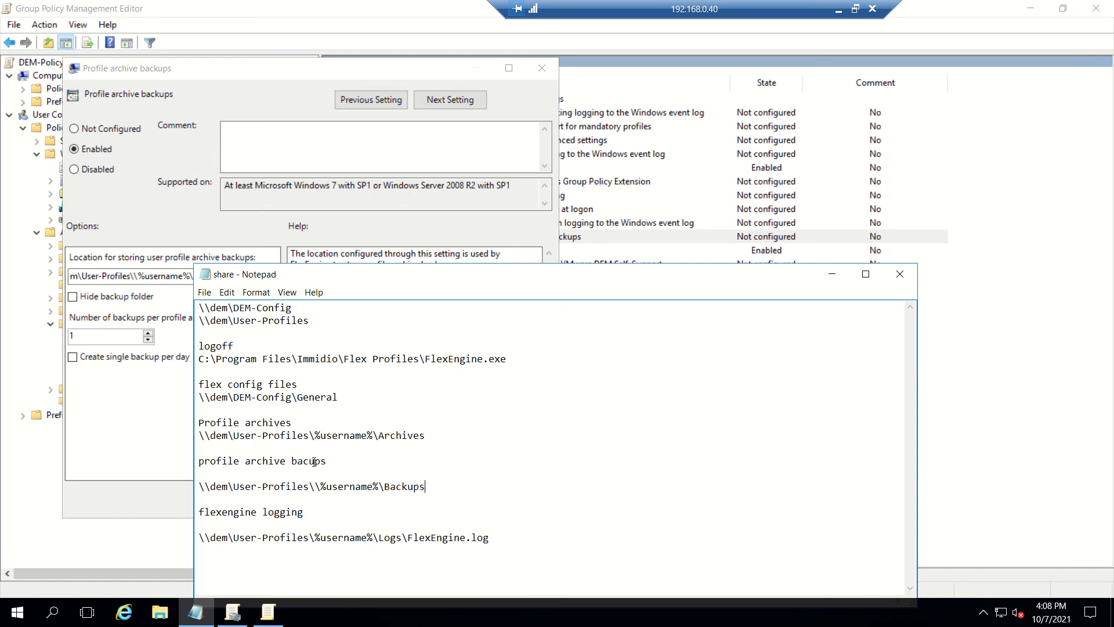
text(k)
click(832, 274)
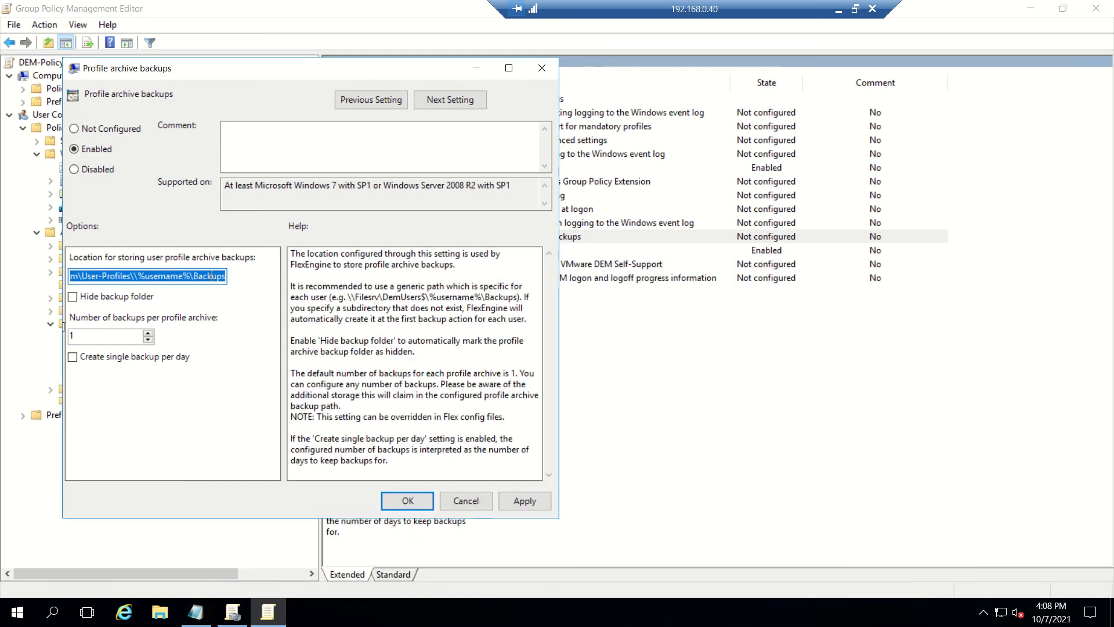
click(525, 501)
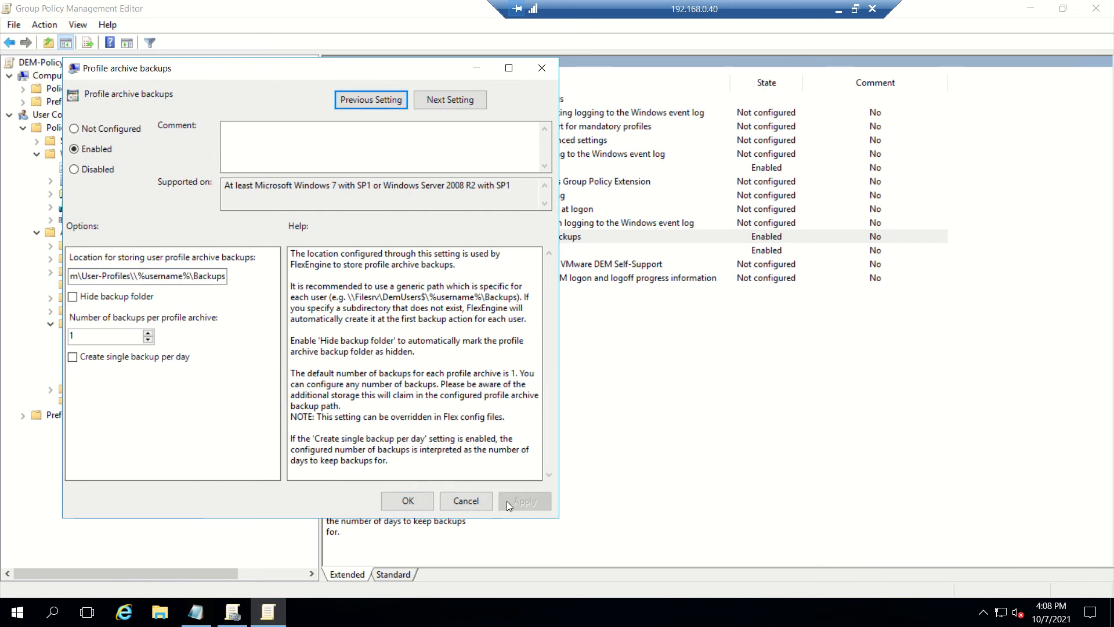
click(408, 501)
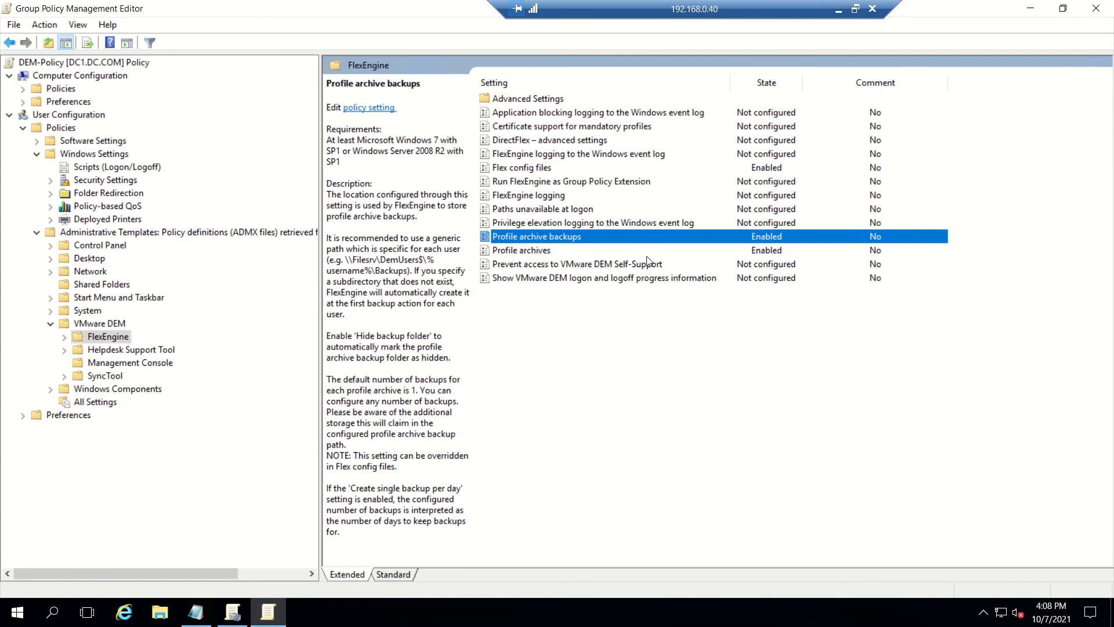
click(555, 199)
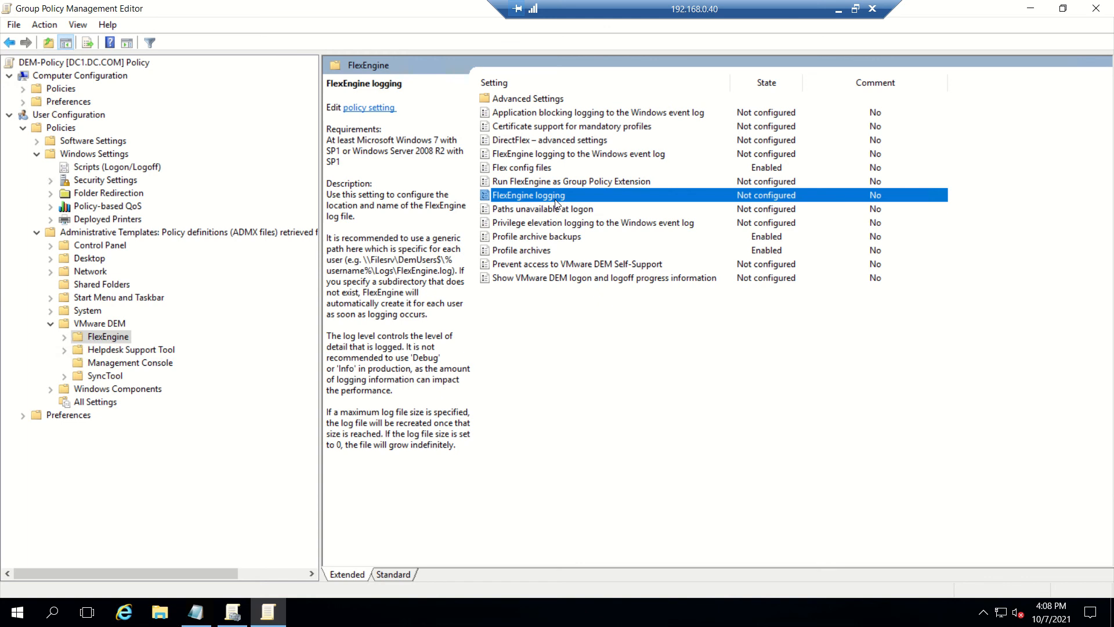
Step: Edit the FlexEngine logging setting and enable it
right_click(555, 200)
click(585, 208)
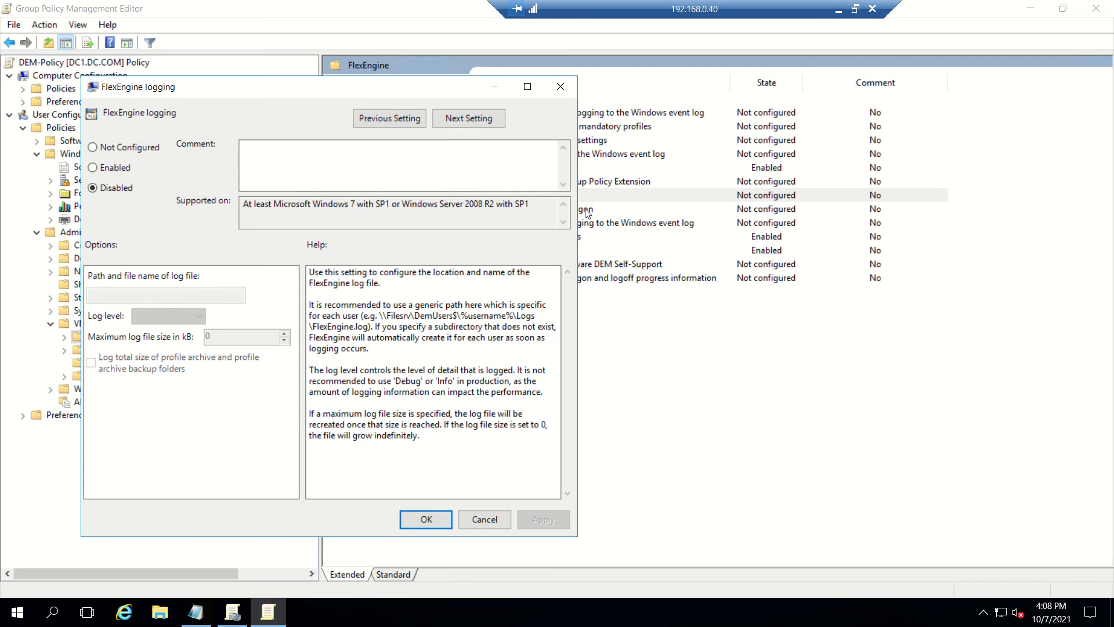
click(127, 169)
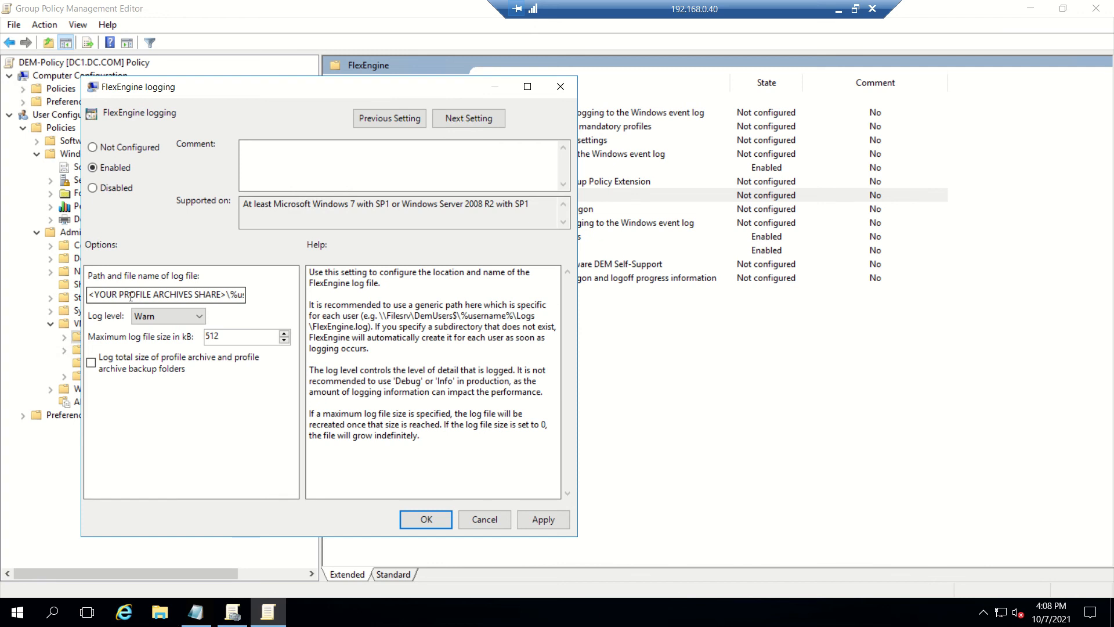
click(226, 294)
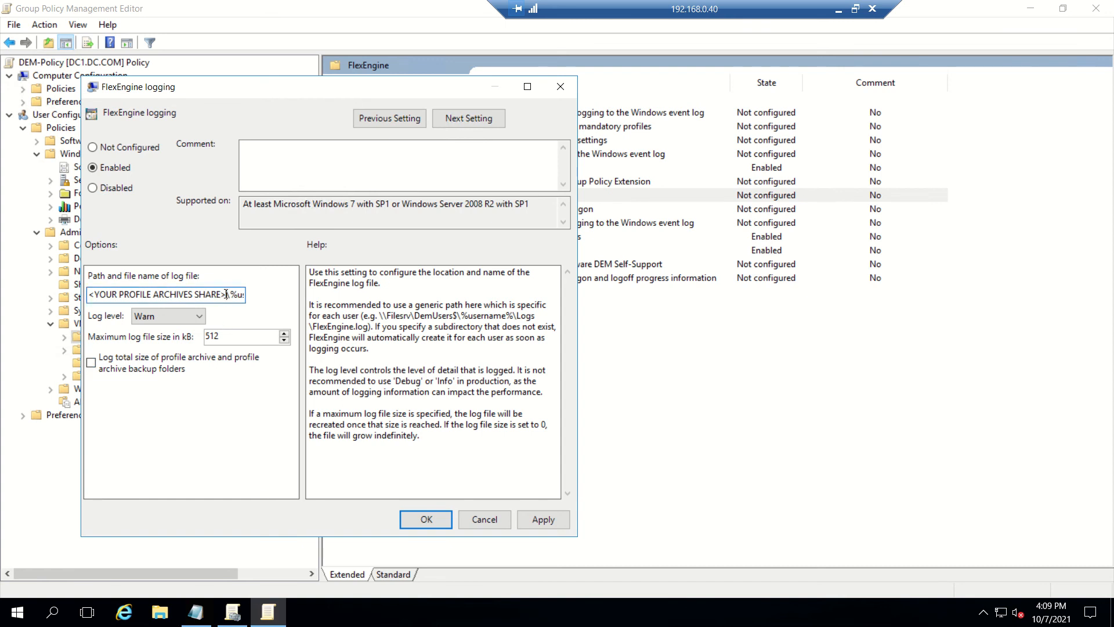
Step: Enter log file path \\dem\User-Profiles\%username%\Logs\FlexEngine.log, copied from the notes
click(195, 612)
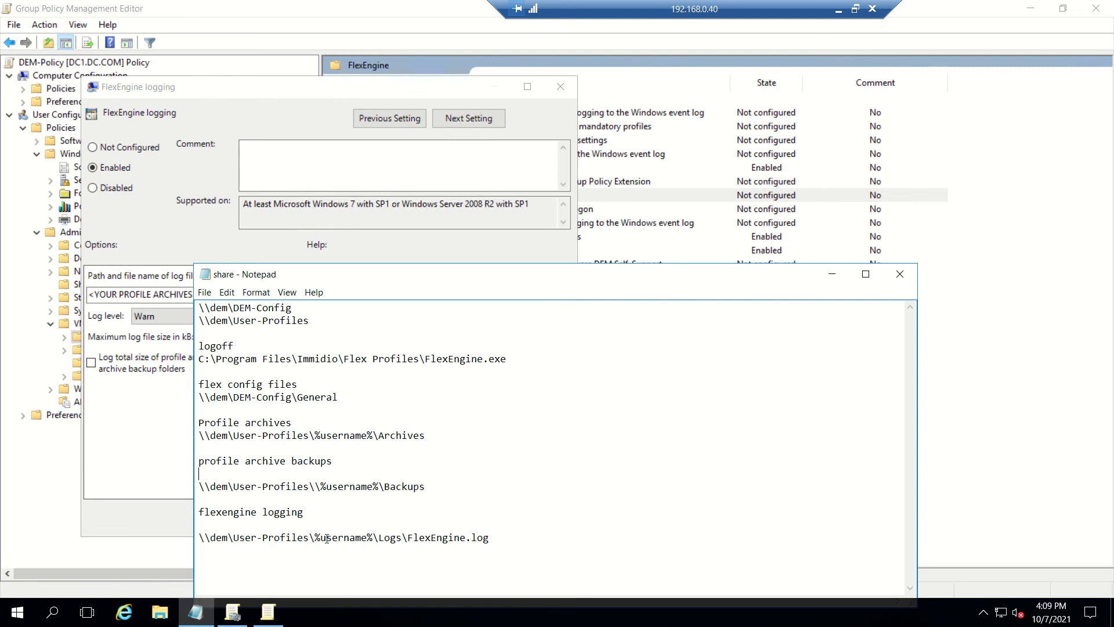
drag(491, 538, 193, 538)
key(ctrl+c)
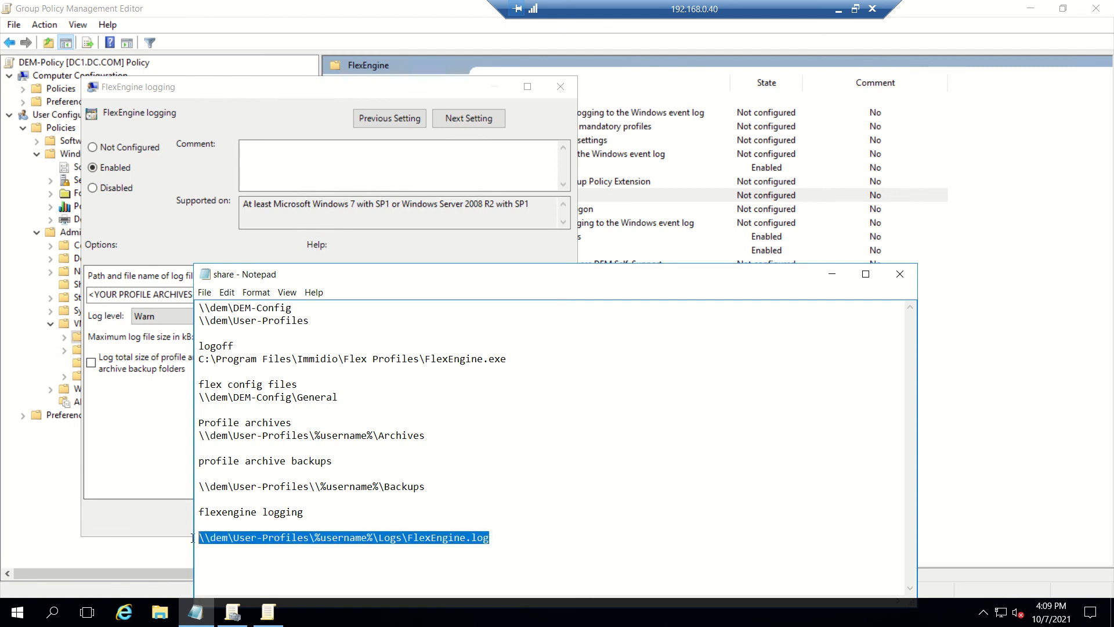
click(132, 295)
key(End)
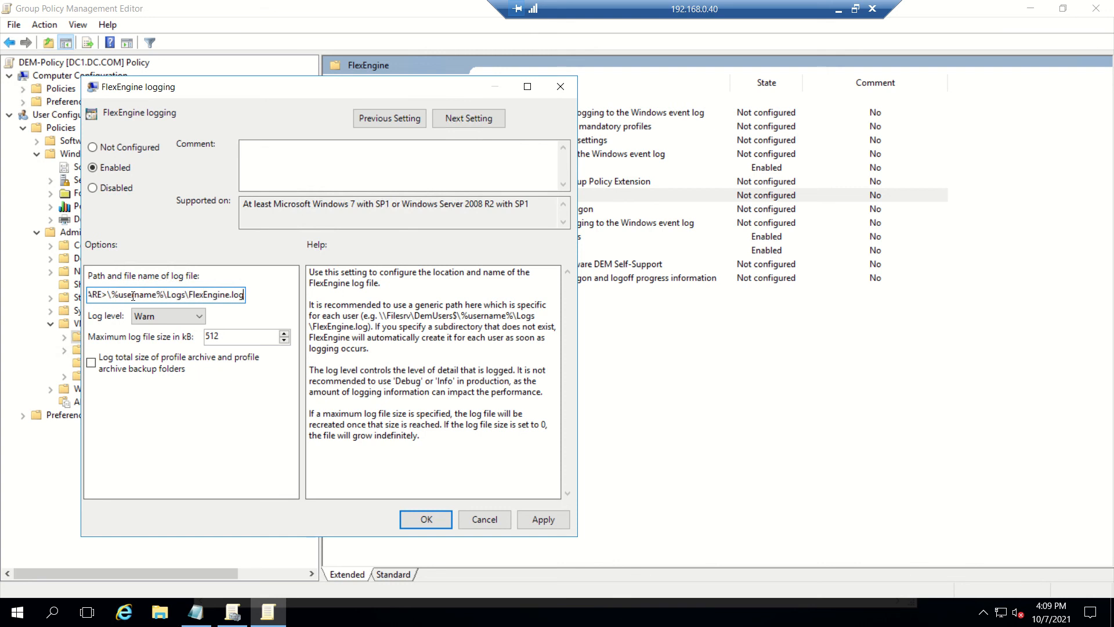
key(ctrl+a)
key(ctrl+v)
key(Home)
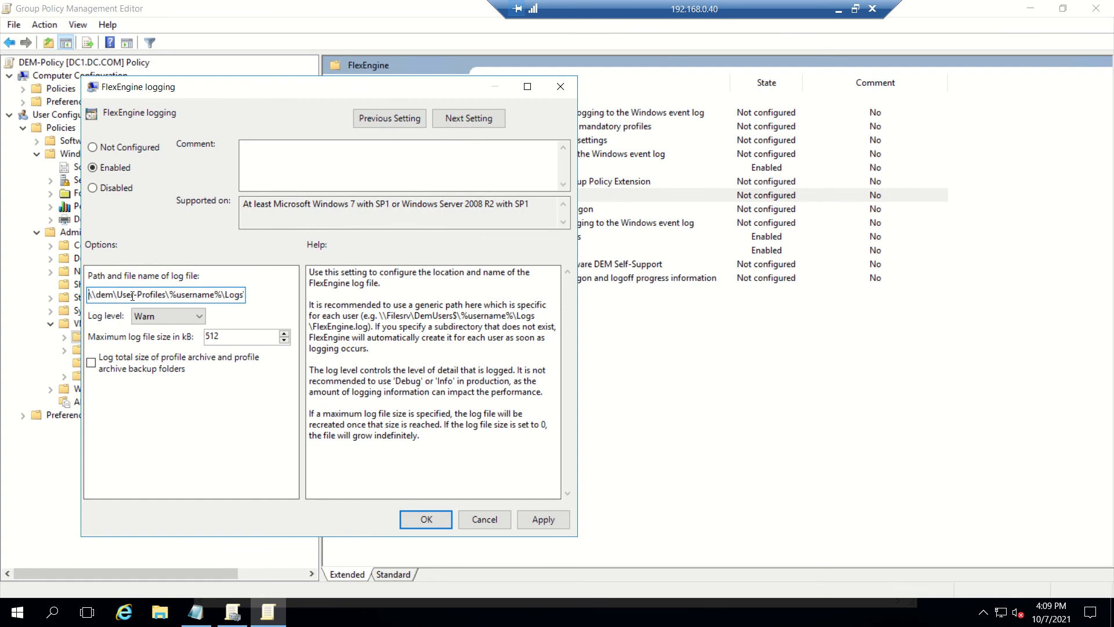
Step: Keep the FlexEngine log level at Warn, save the logging setting, and minimize the remote session
click(193, 318)
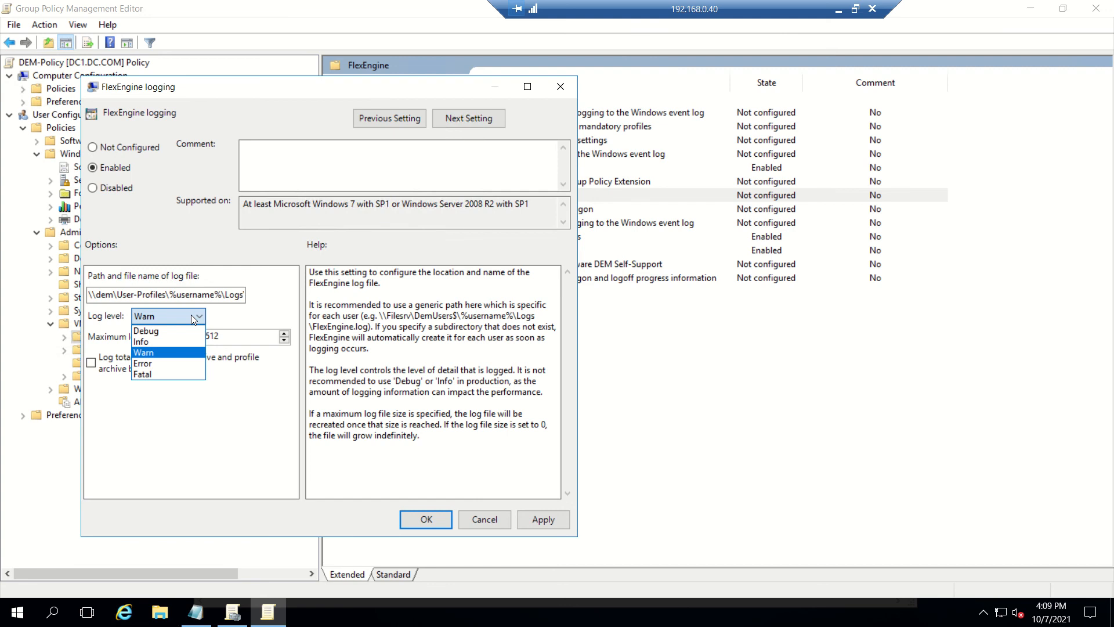
click(224, 321)
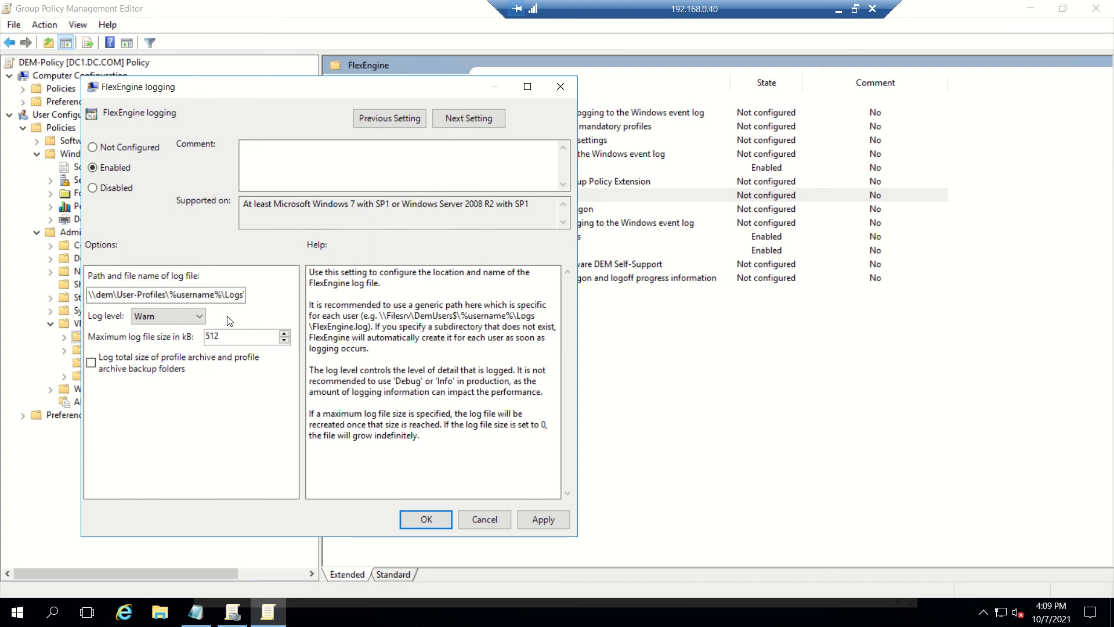
click(184, 320)
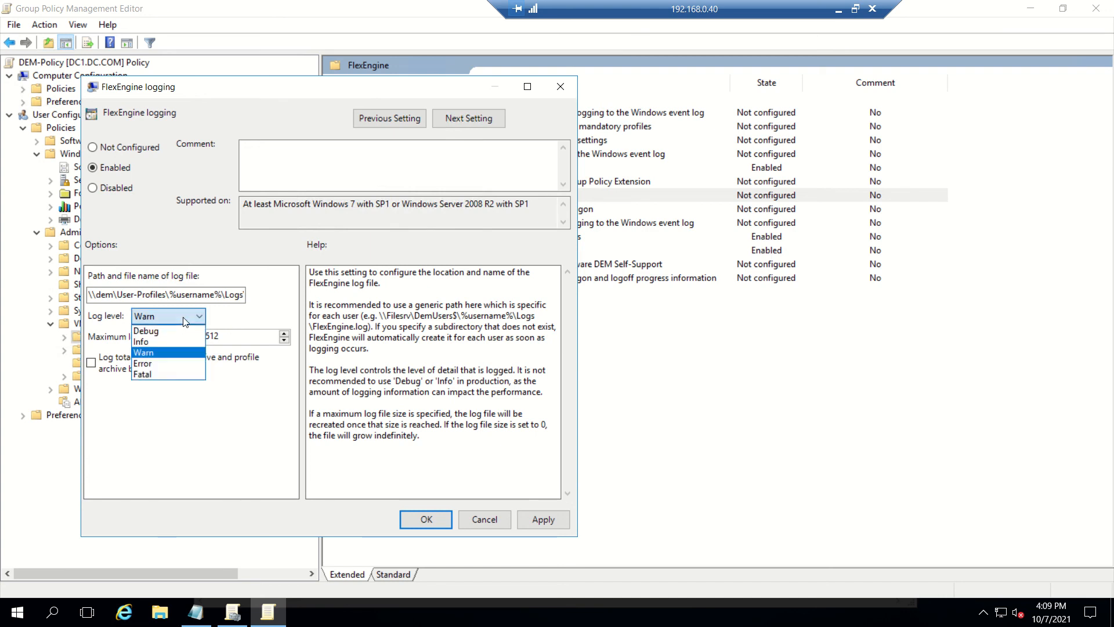
click(236, 324)
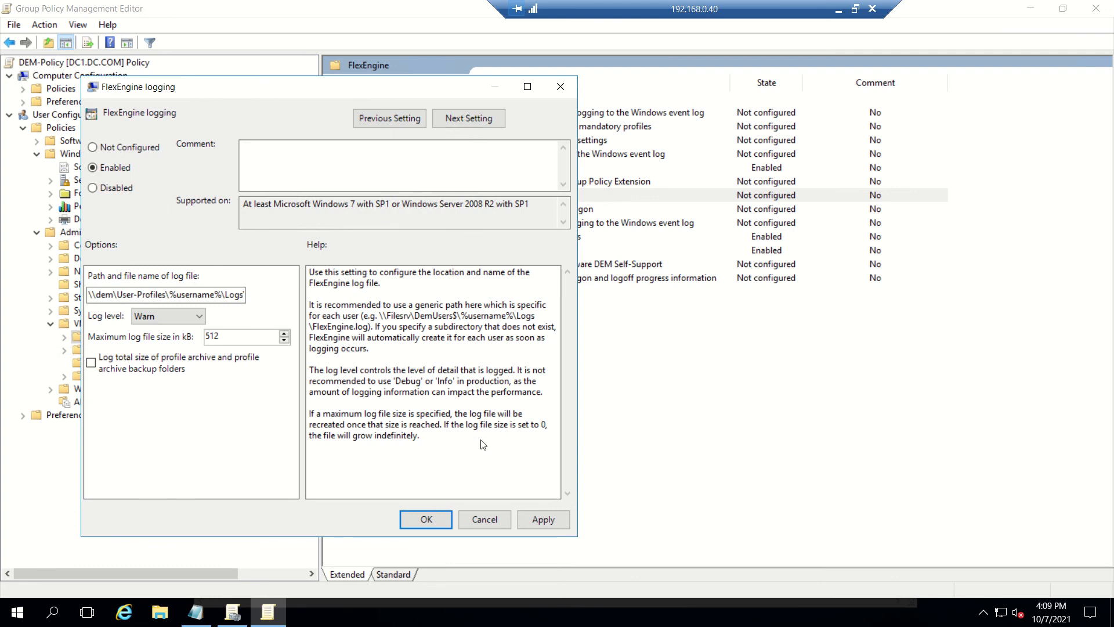
click(551, 521)
click(439, 517)
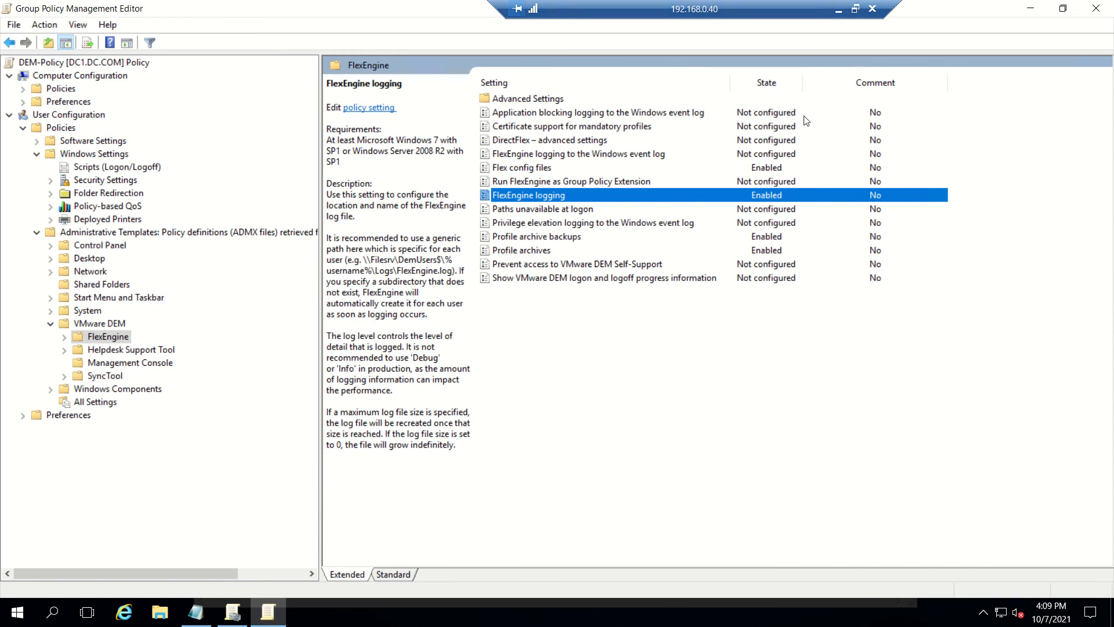
click(838, 10)
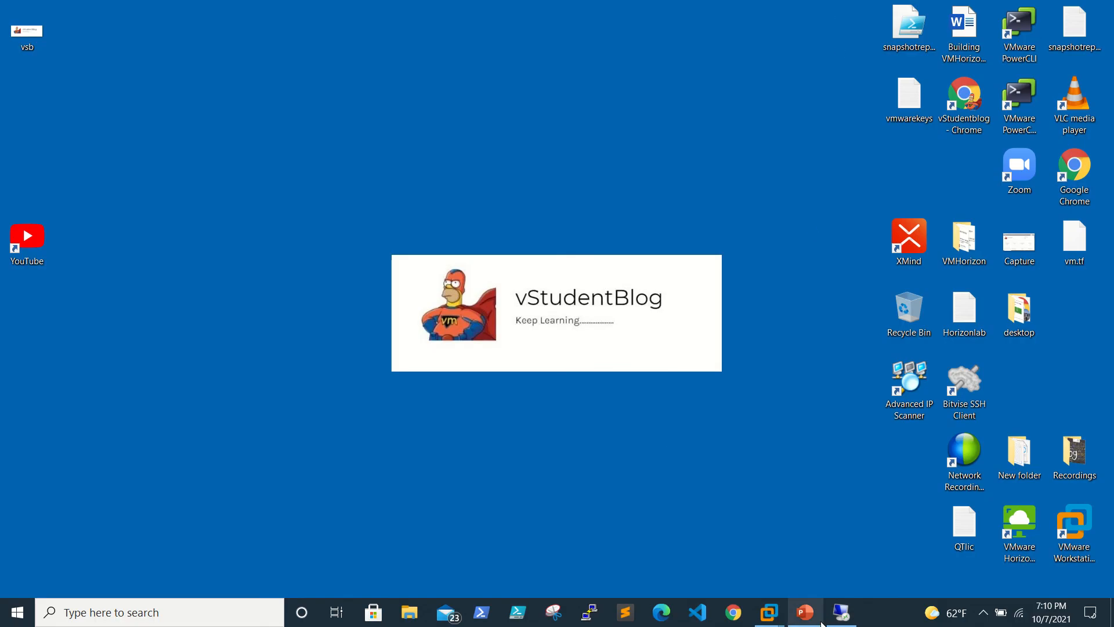
Step: Review the remaining configuration steps on PowerPoint slide 2, then return to the remote server session
click(805, 612)
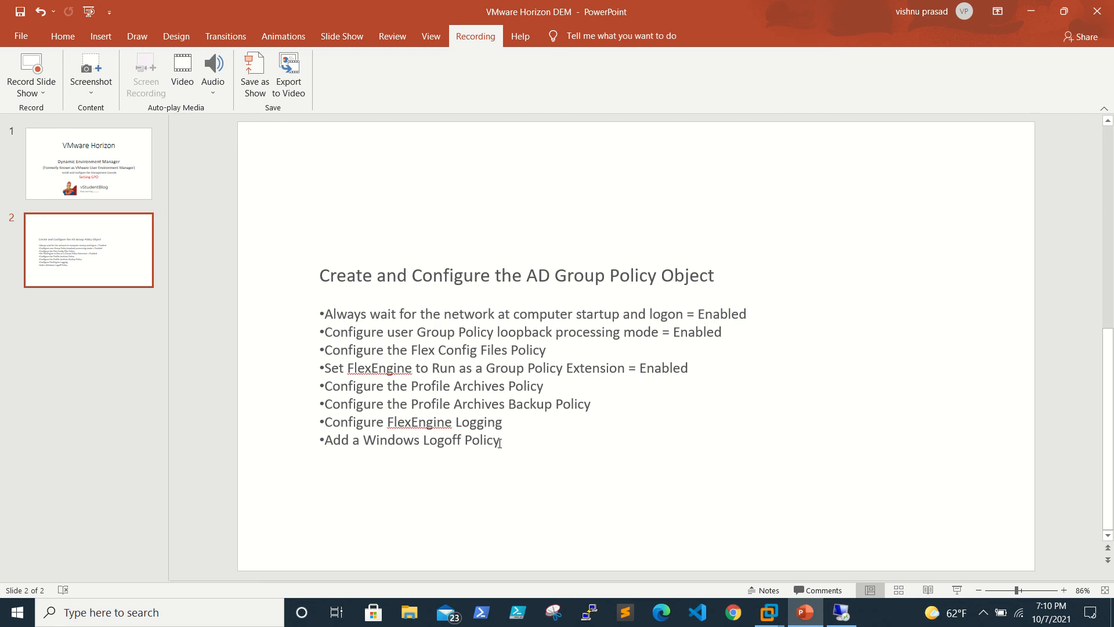
drag(499, 441, 321, 306)
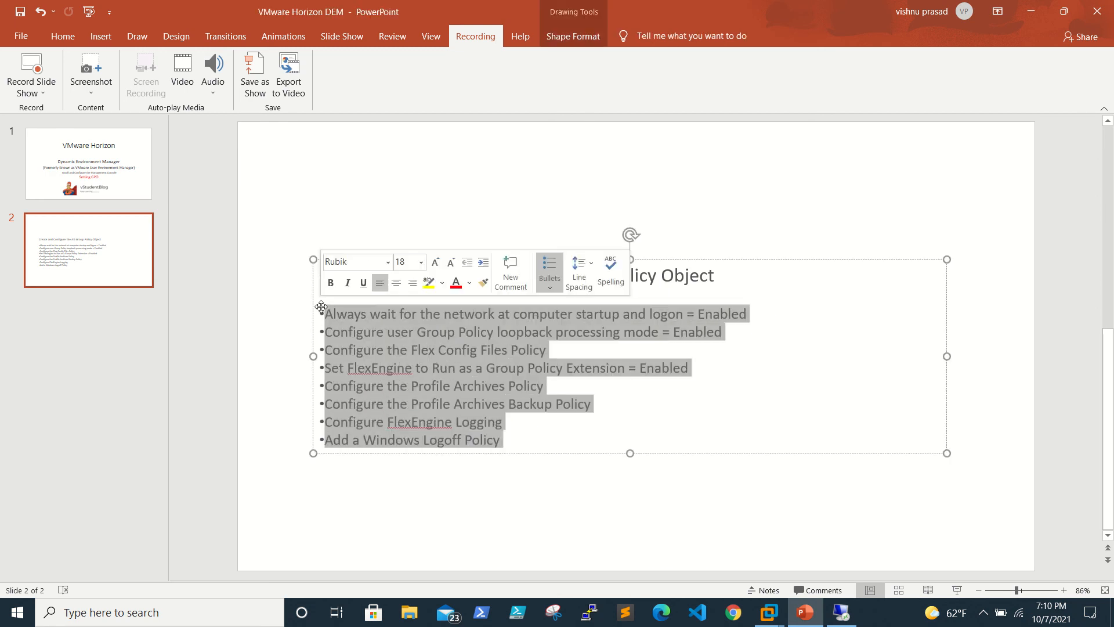
click(705, 419)
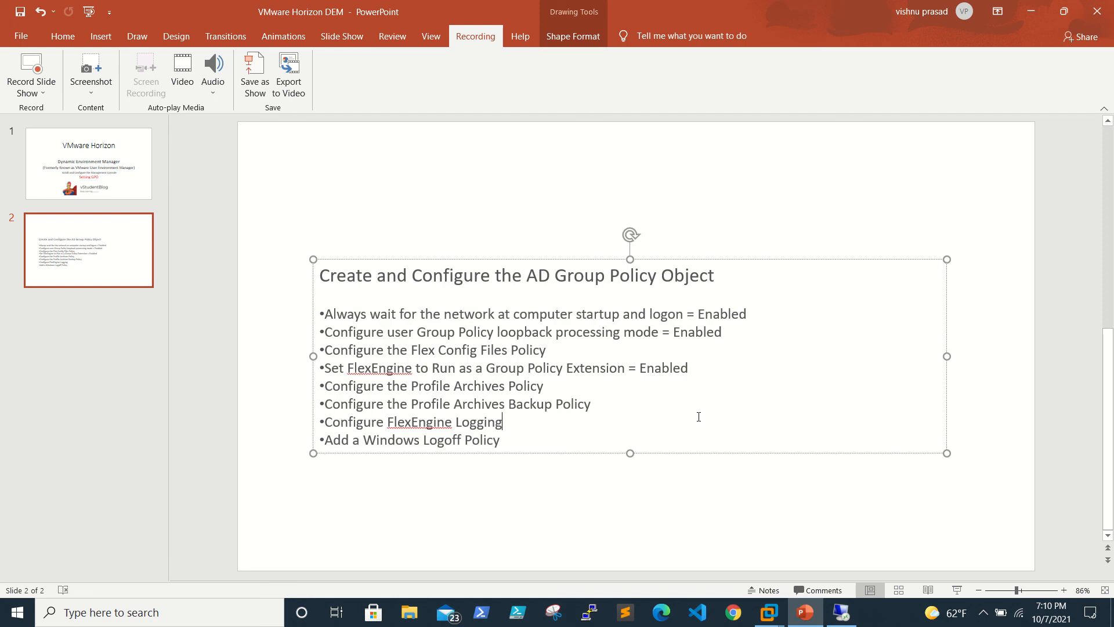
click(842, 612)
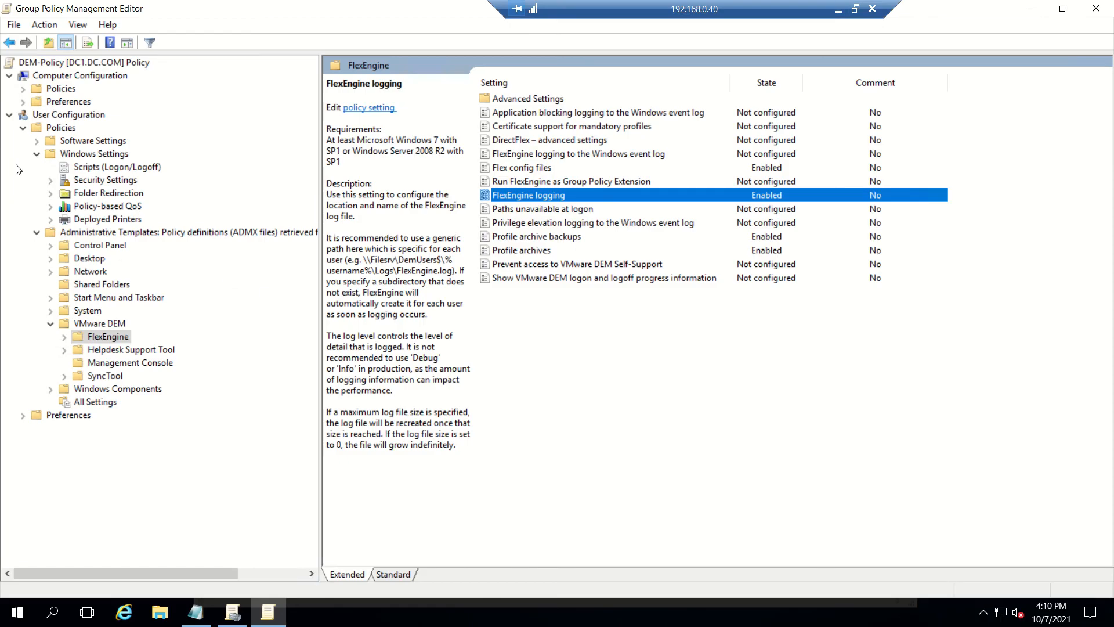
Step: Browse to Computer Configuration > Administrative Templates > System > Logon policy settings
click(22, 128)
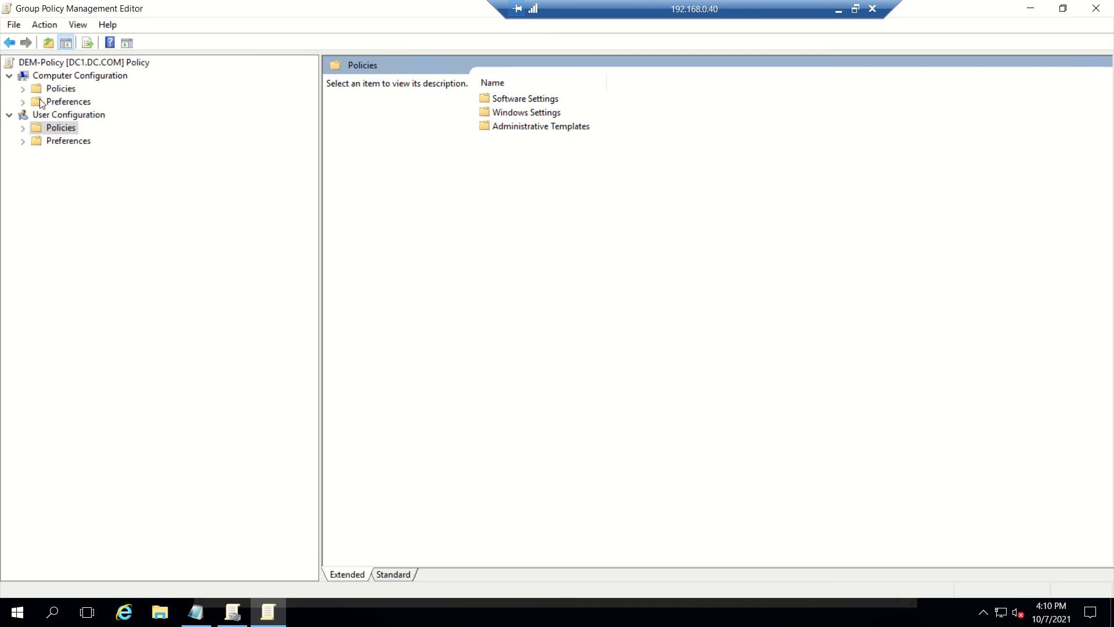
click(23, 88)
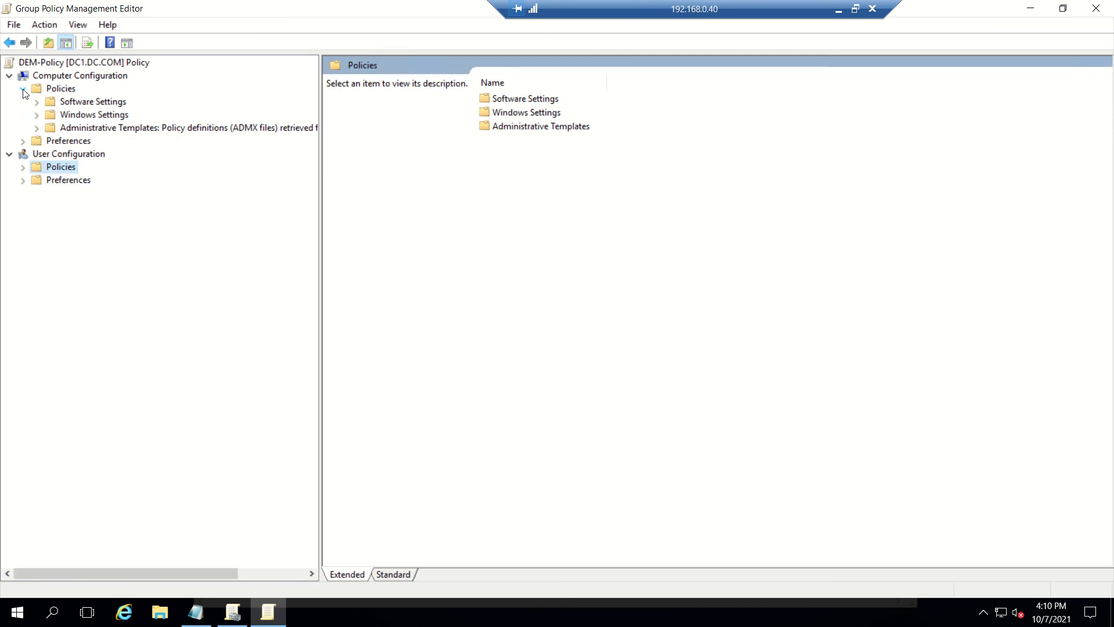
click(38, 115)
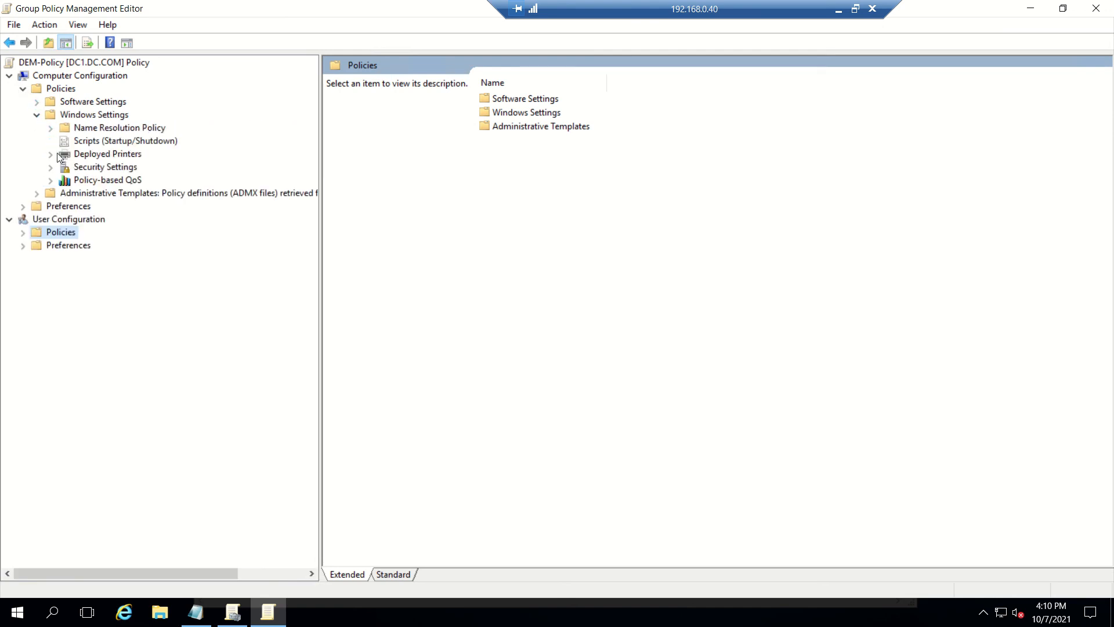
click(37, 193)
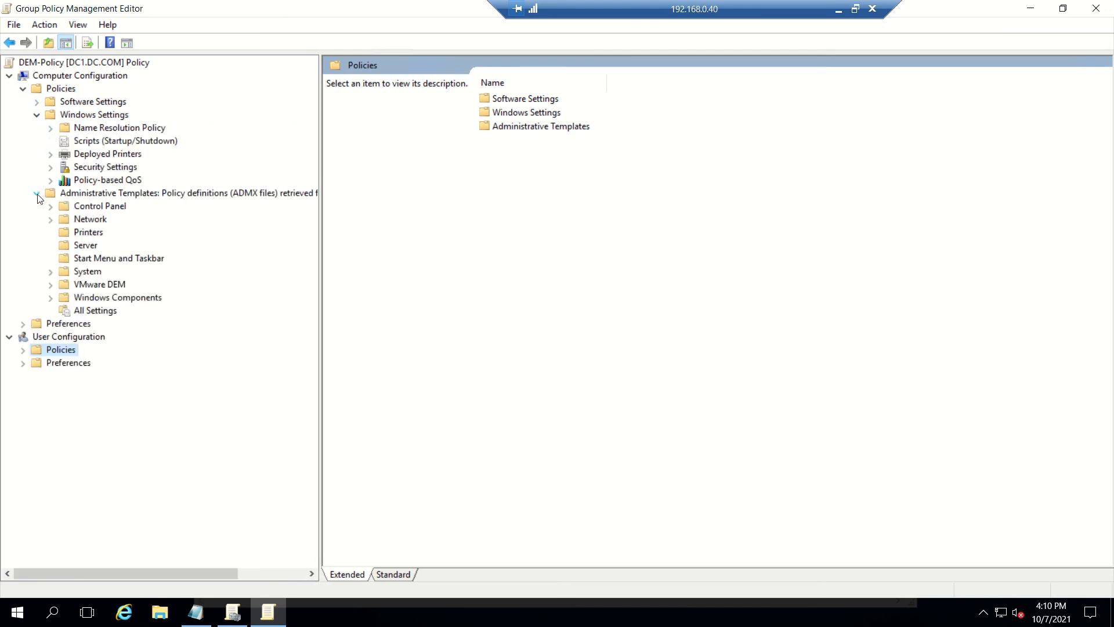
click(52, 271)
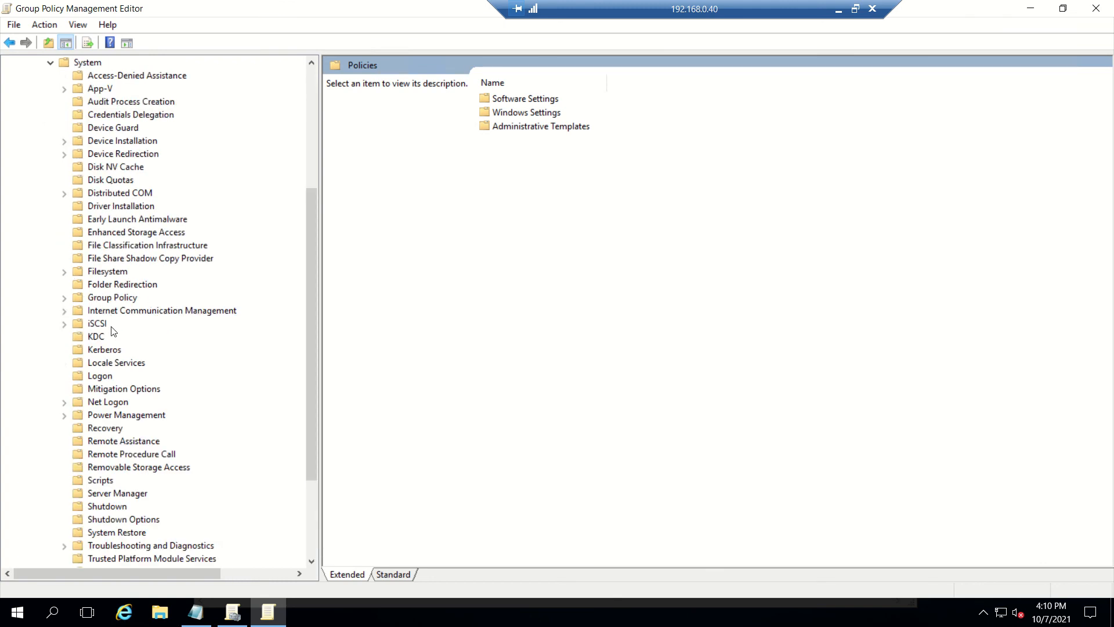
click(110, 299)
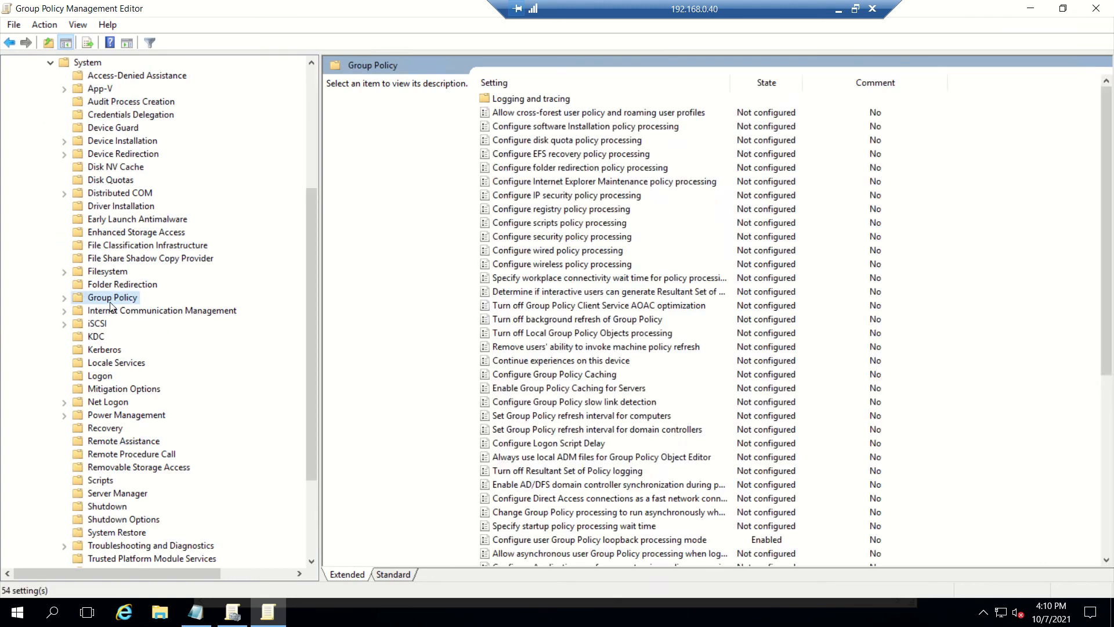
click(99, 377)
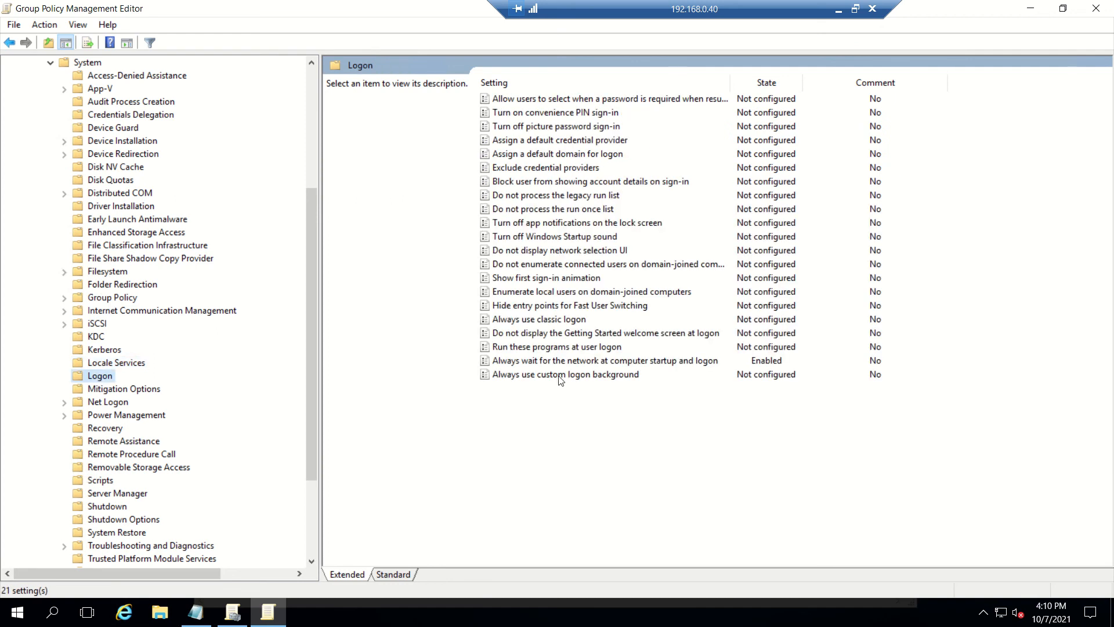
Step: Set 'Show first sign-in animation' to Disabled and review the policy's description
double_click(568, 280)
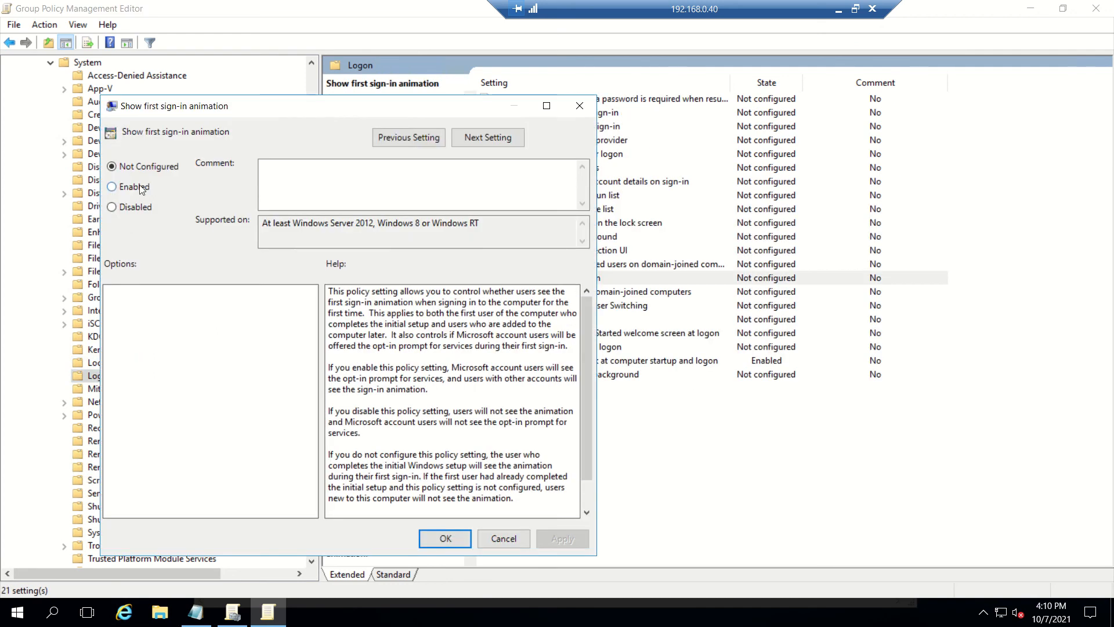
click(138, 204)
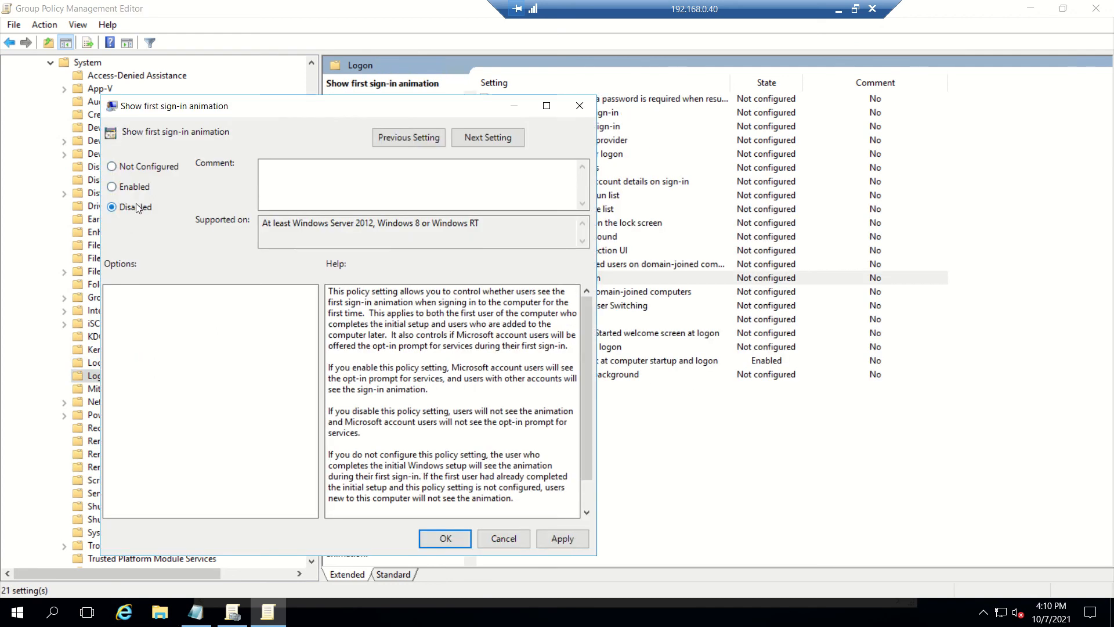
click(550, 539)
click(445, 538)
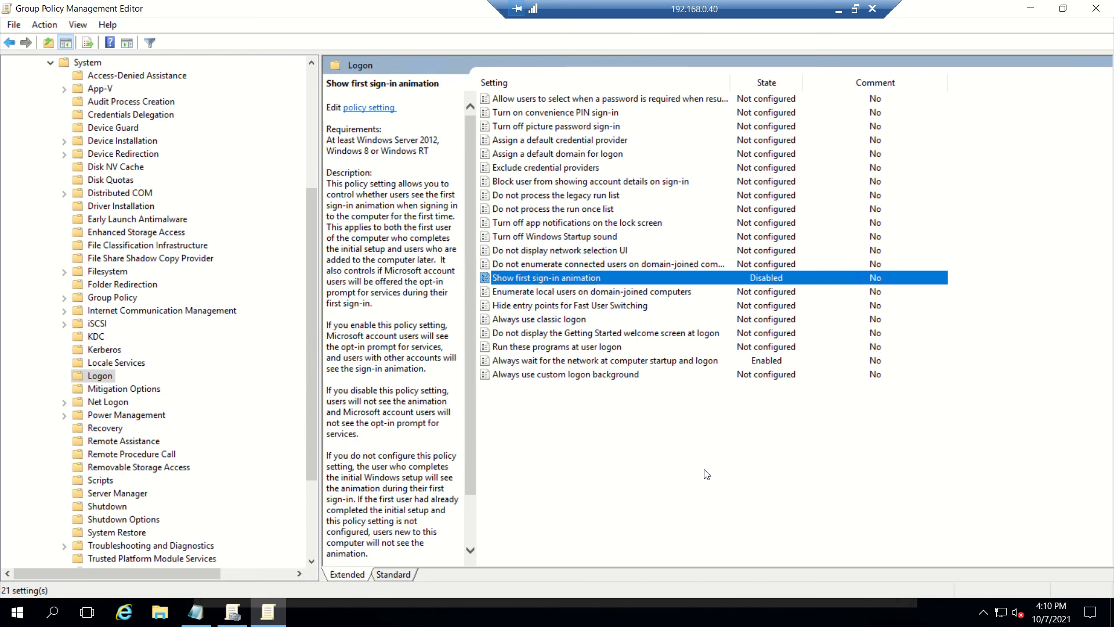
right_click(704, 470)
key(Escape)
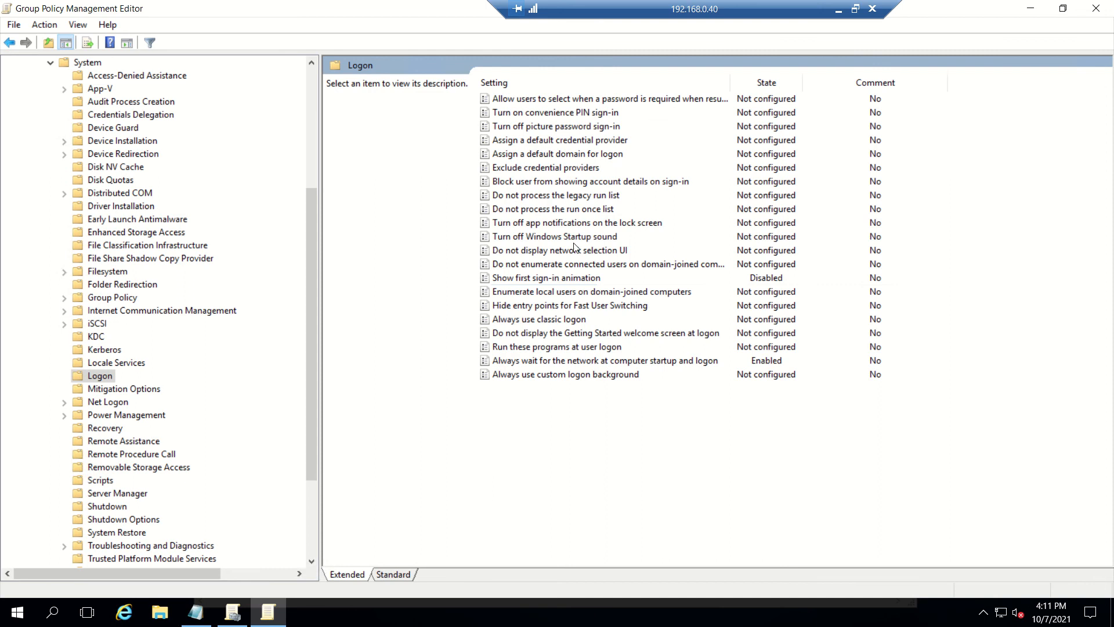
click(562, 279)
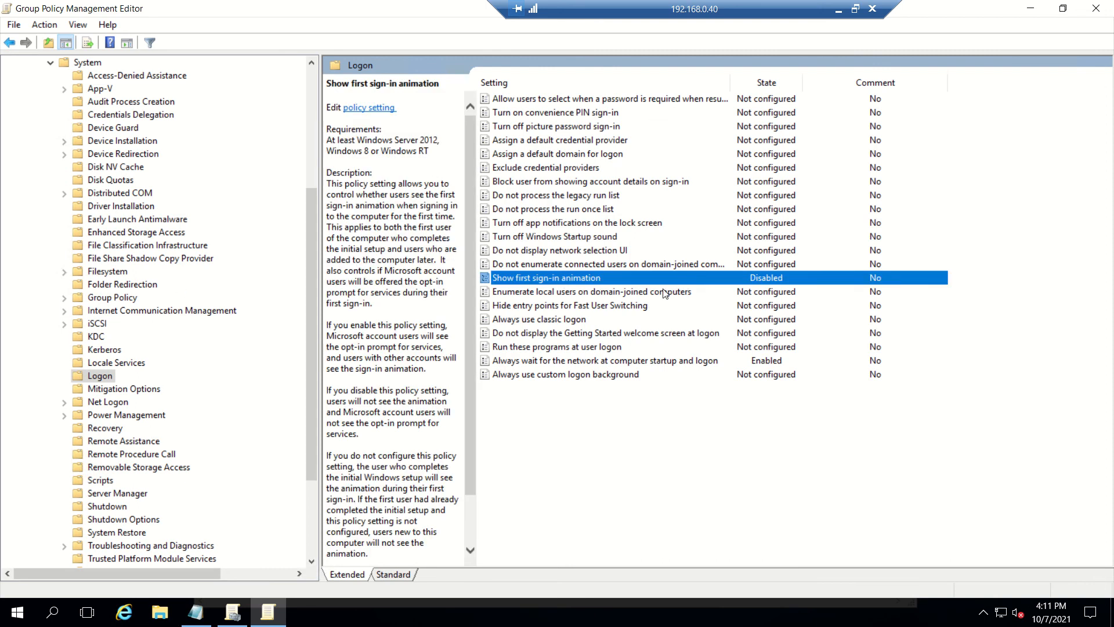
Step: Close the editor and notes, link DEM-Policy to the vmhorizon OU, and minimize the session
click(1095, 11)
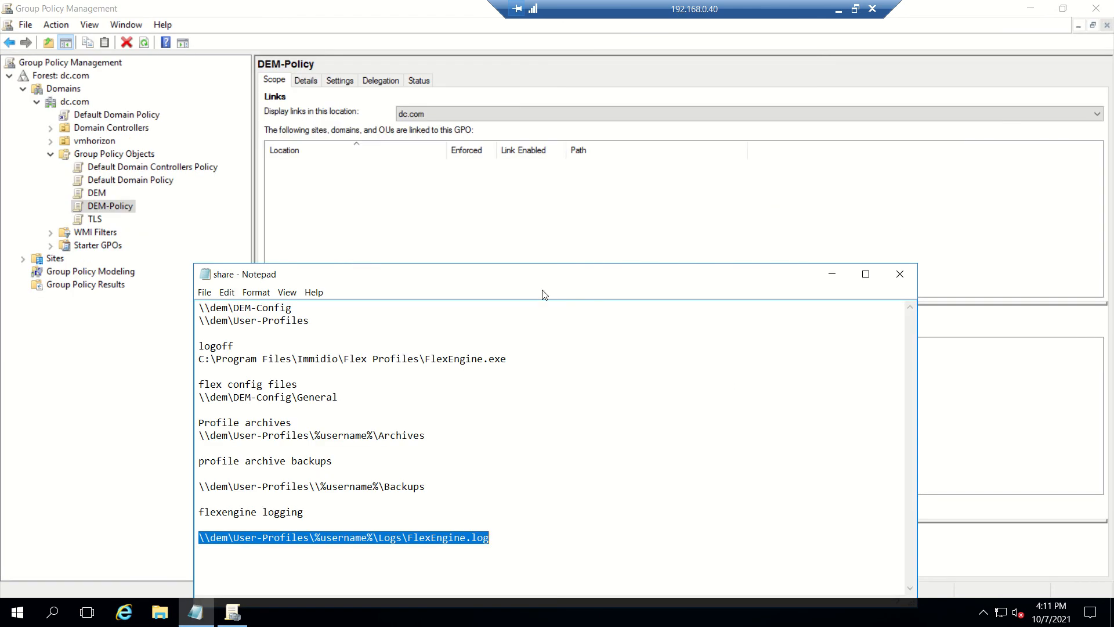
click(831, 274)
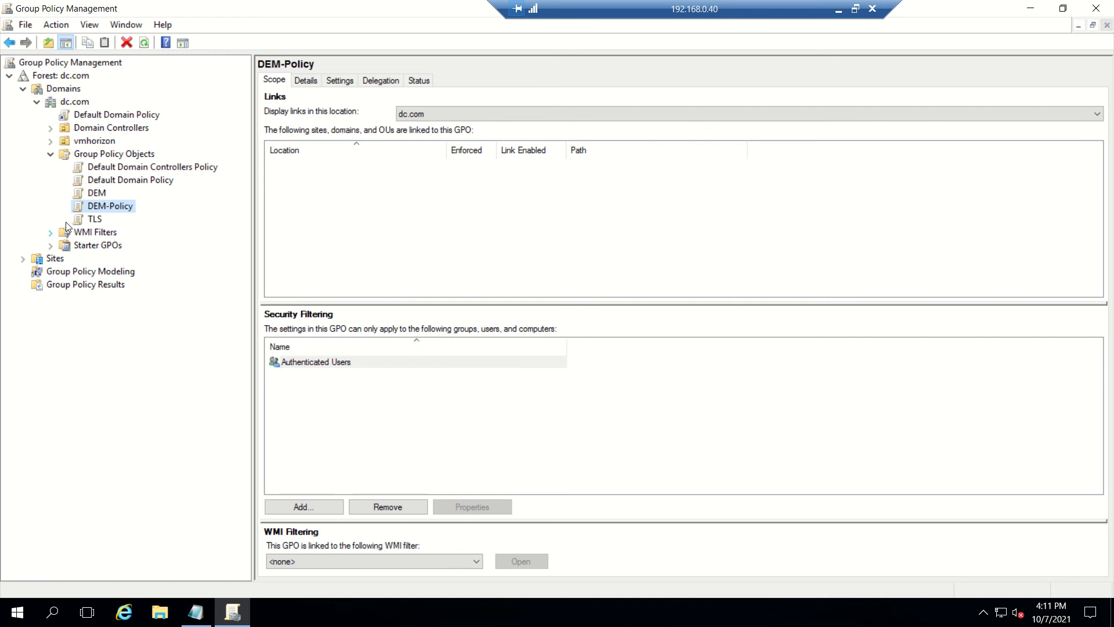
click(80, 143)
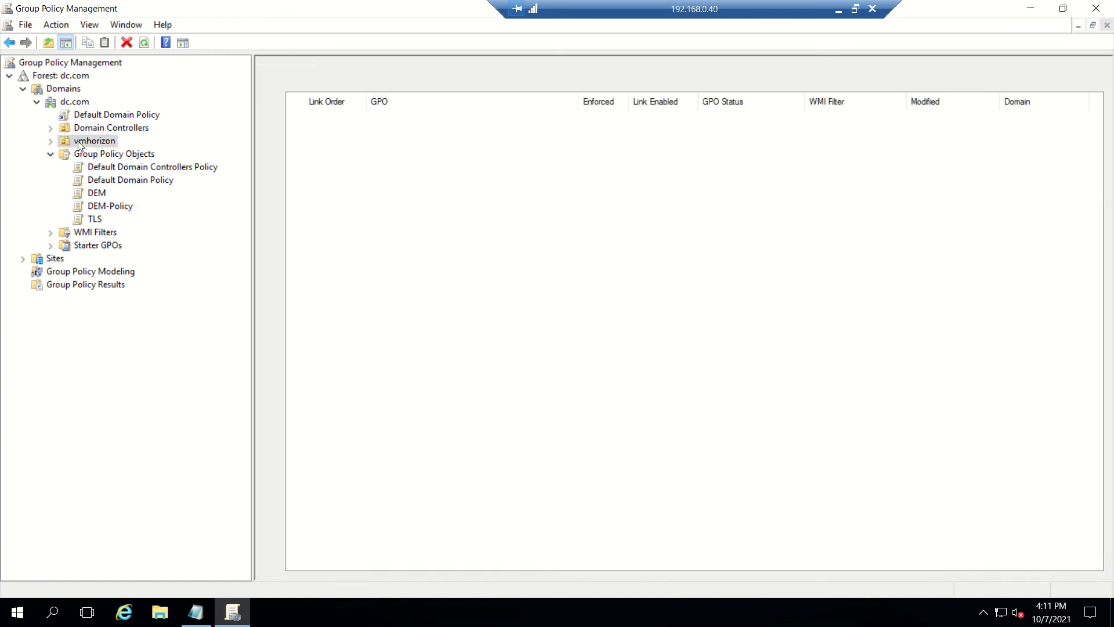
right_click(78, 141)
click(155, 165)
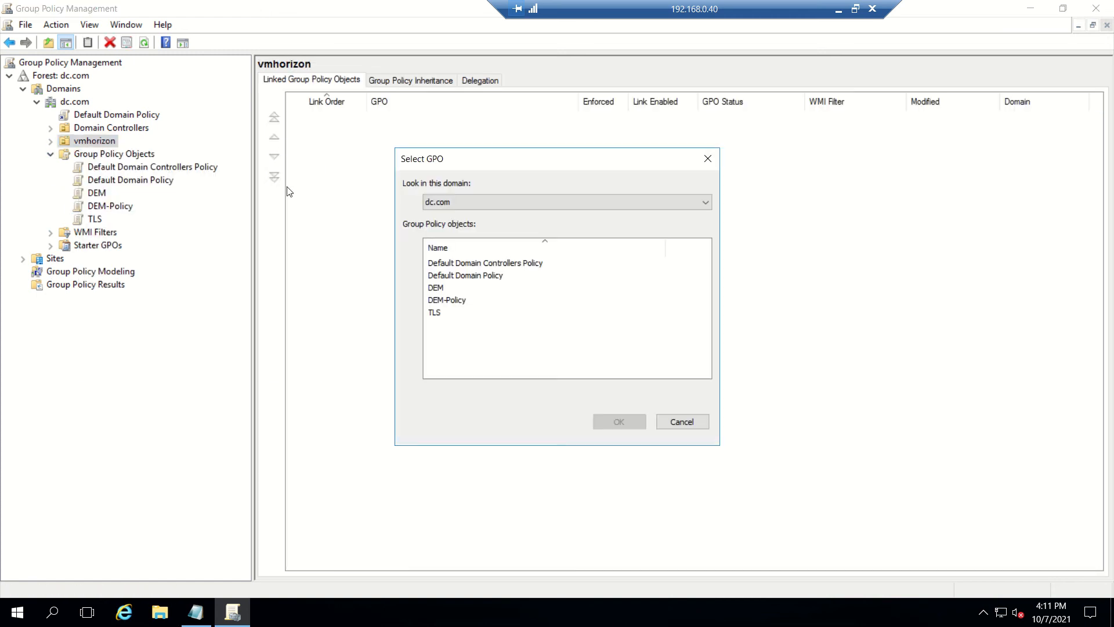
click(456, 300)
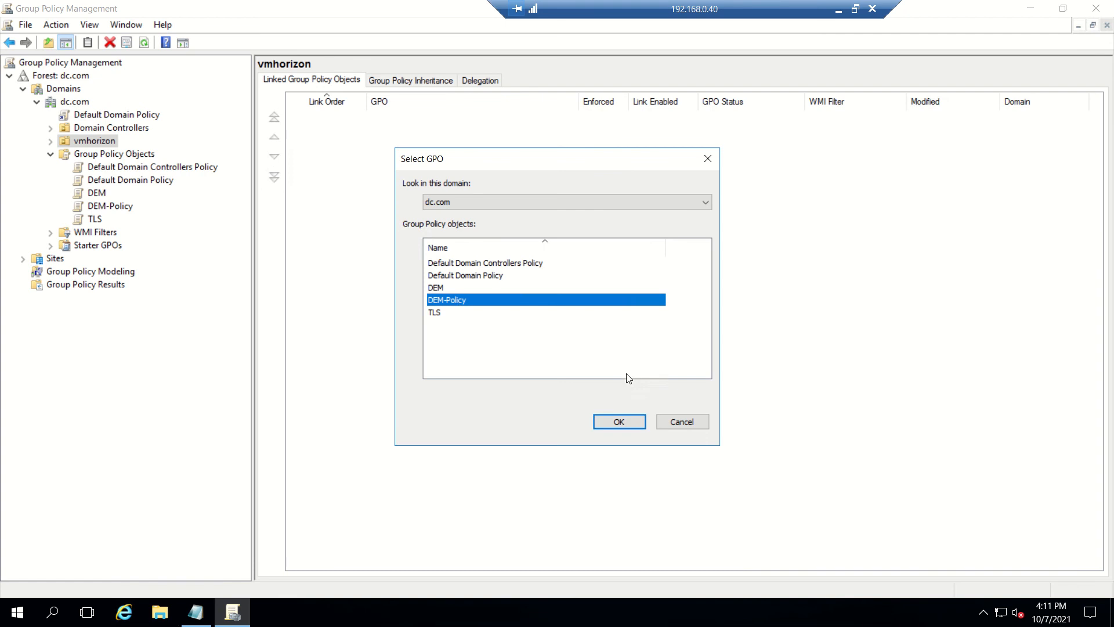
click(624, 422)
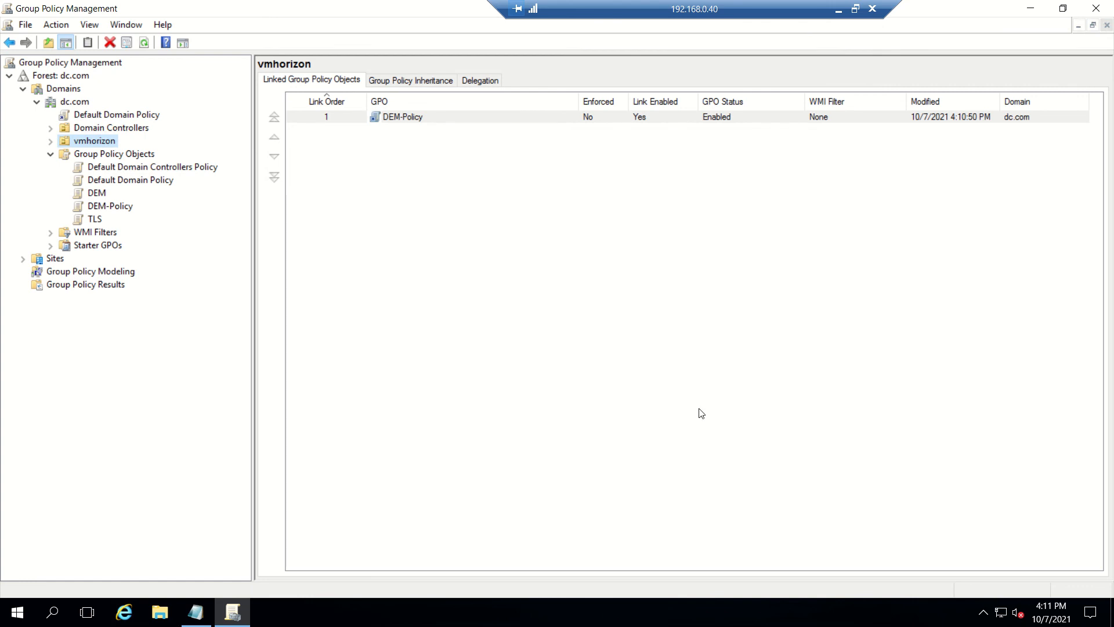
click(840, 8)
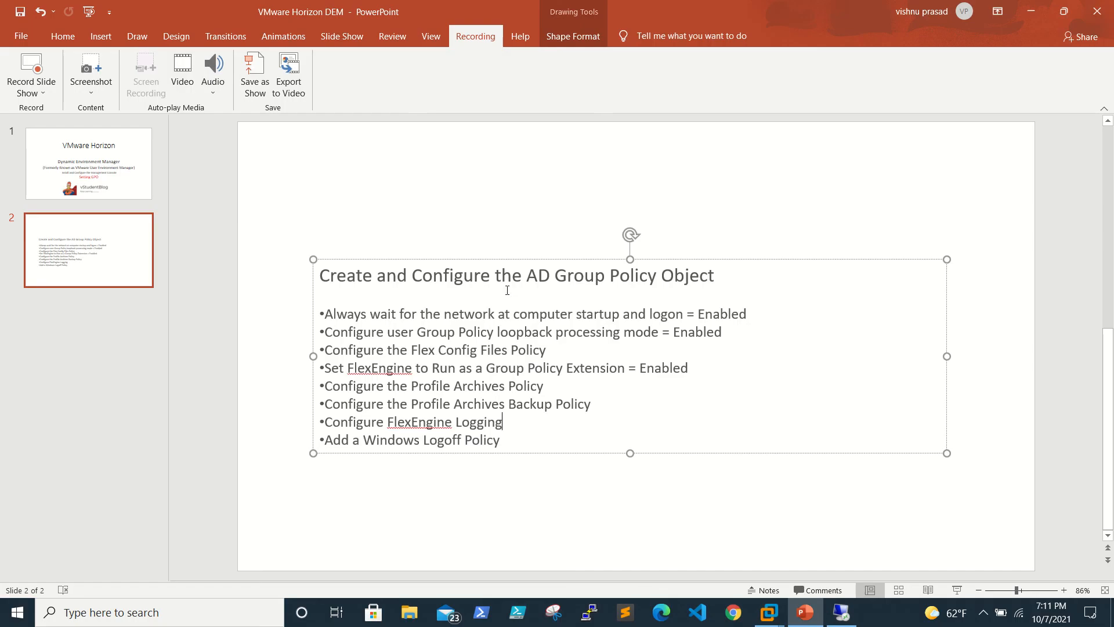
Step: Minimize PowerPoint and show the VMware Horizon admin Sessions page in Chrome, with no sessions listed
click(1025, 13)
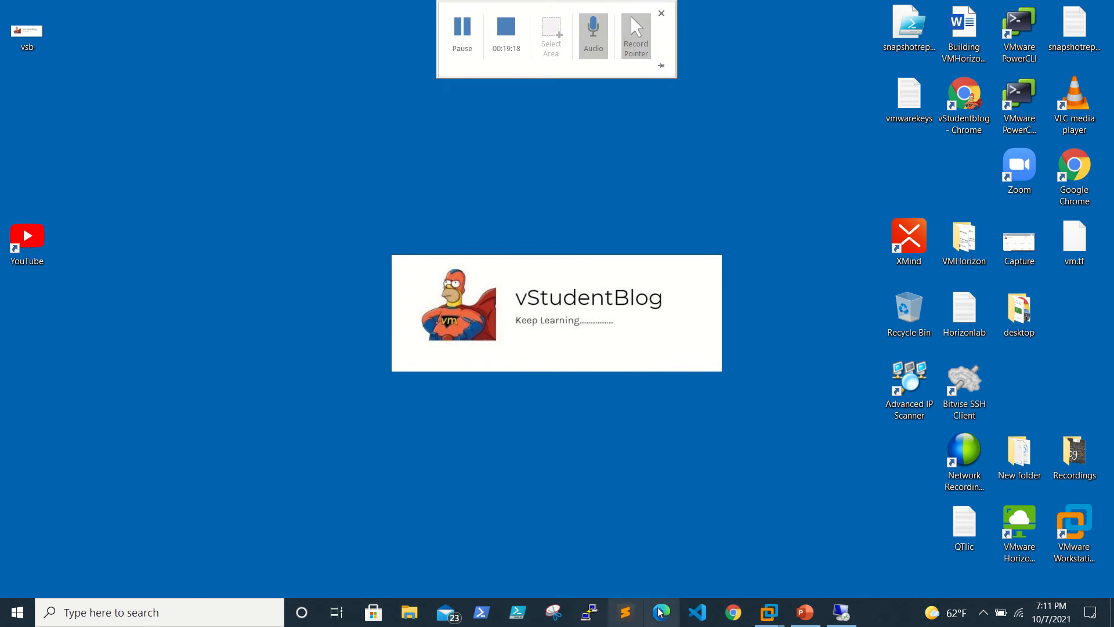
mouse_move(600, 3)
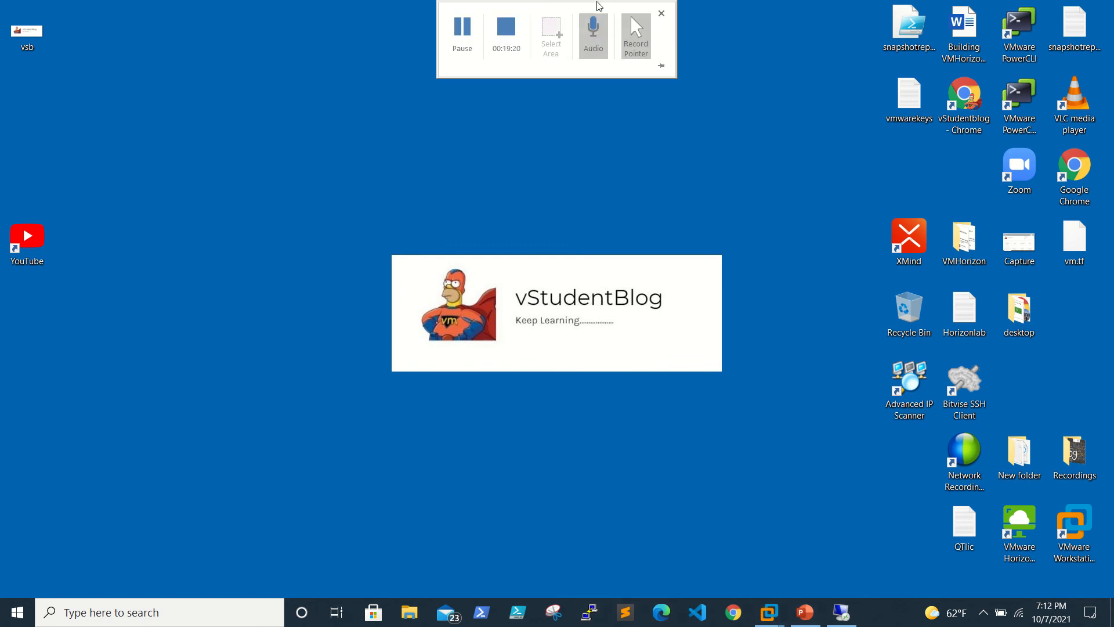
click(470, 32)
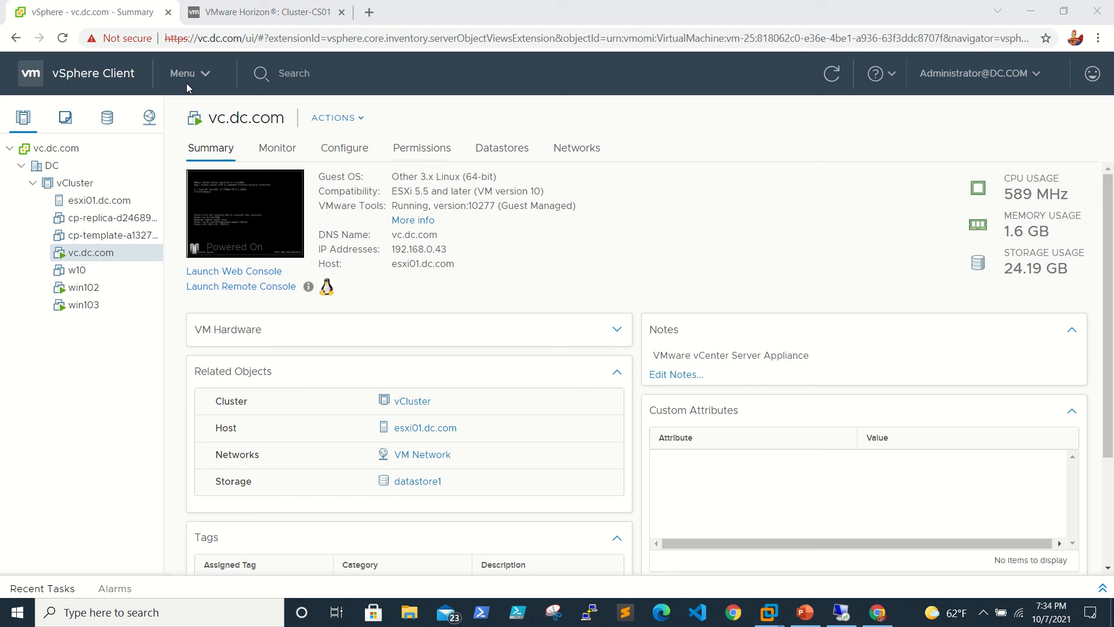
click(261, 11)
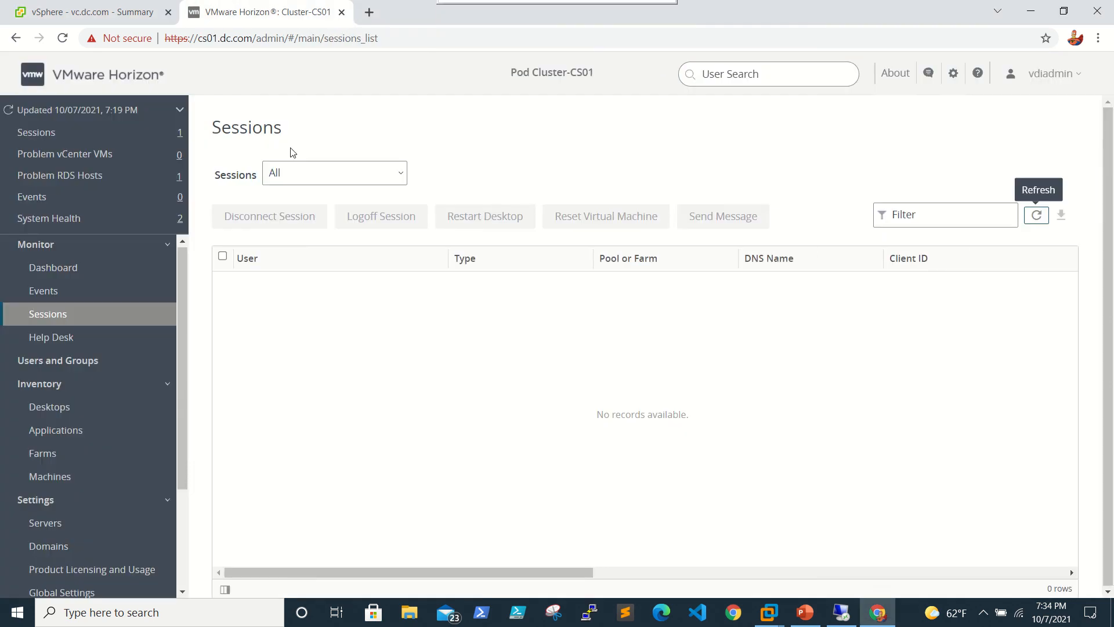
Step: Minimize the browser and launch Horizon Client to connect to the server
scroll(95, 331, down, 3)
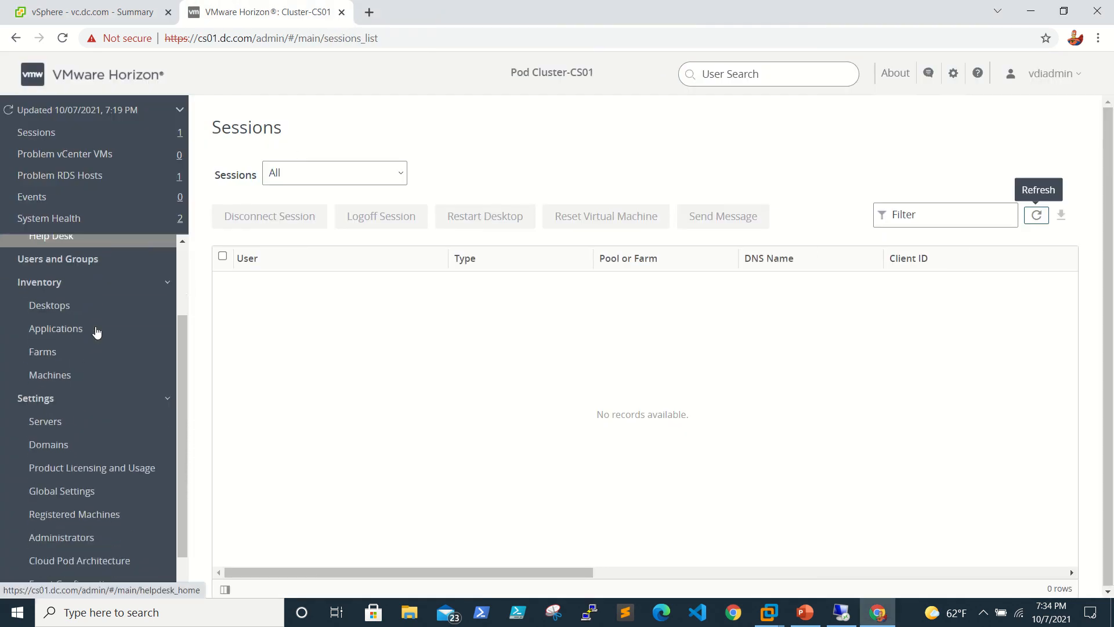
scroll(94, 331, up, 3)
click(1028, 10)
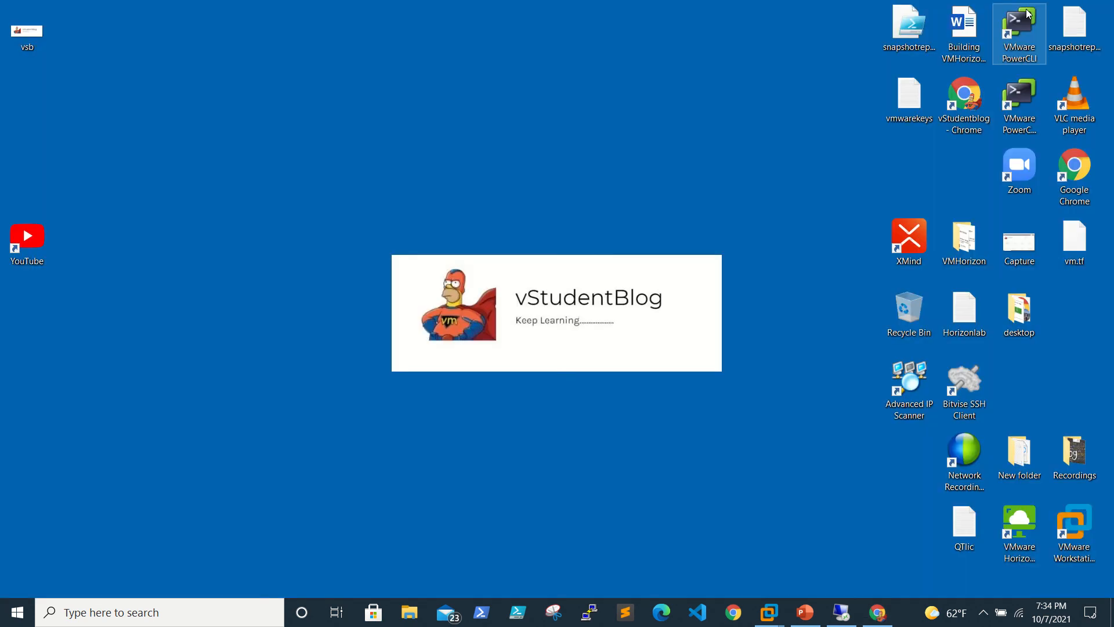
click(1023, 528)
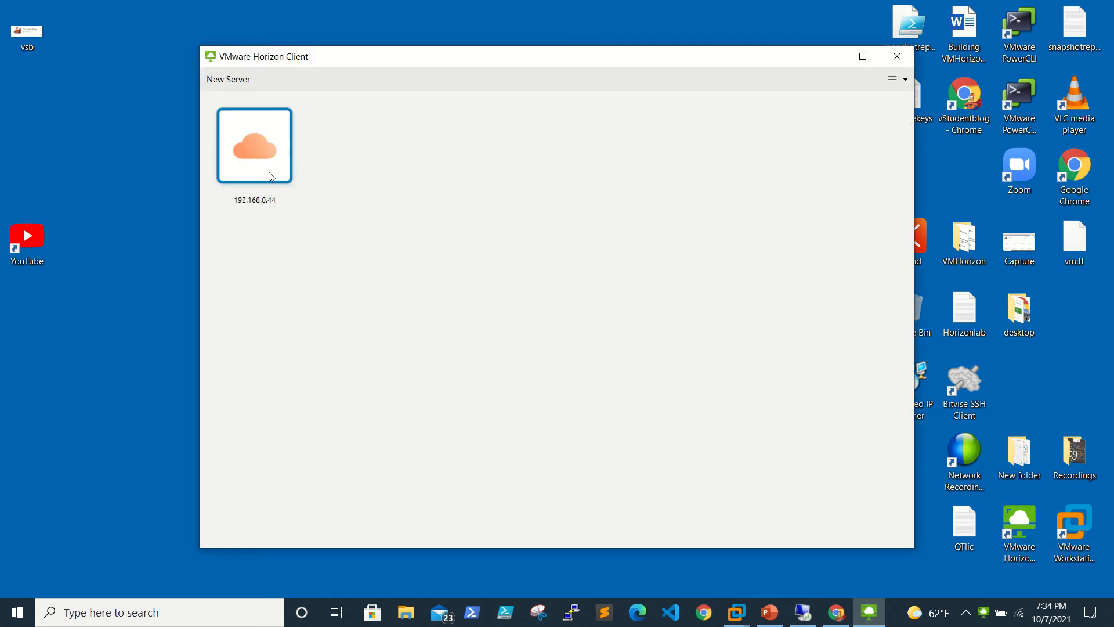
double_click(260, 159)
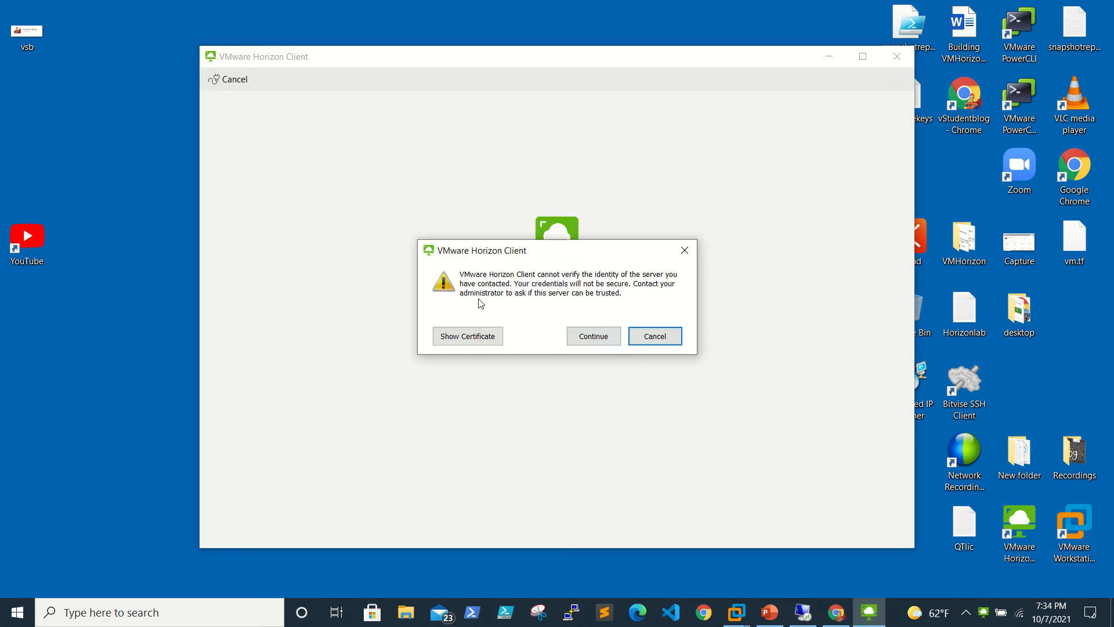
Step: Accept the certificate warning, sign in as user2, and open the windows10_floatingpool desktop
click(608, 340)
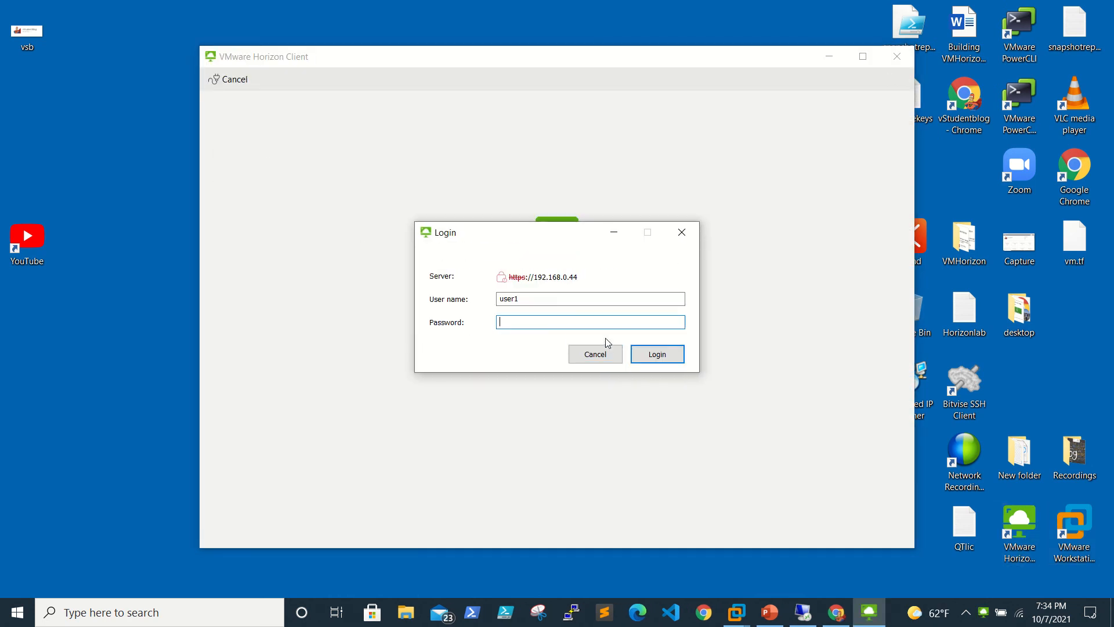
click(548, 302)
key(Tab)
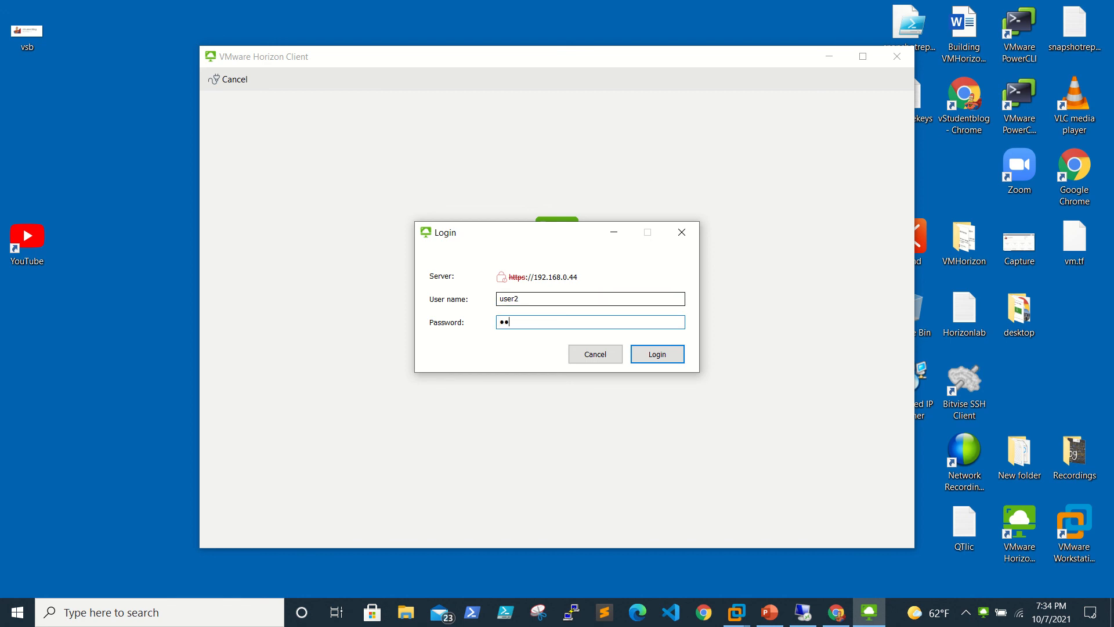
key(Return)
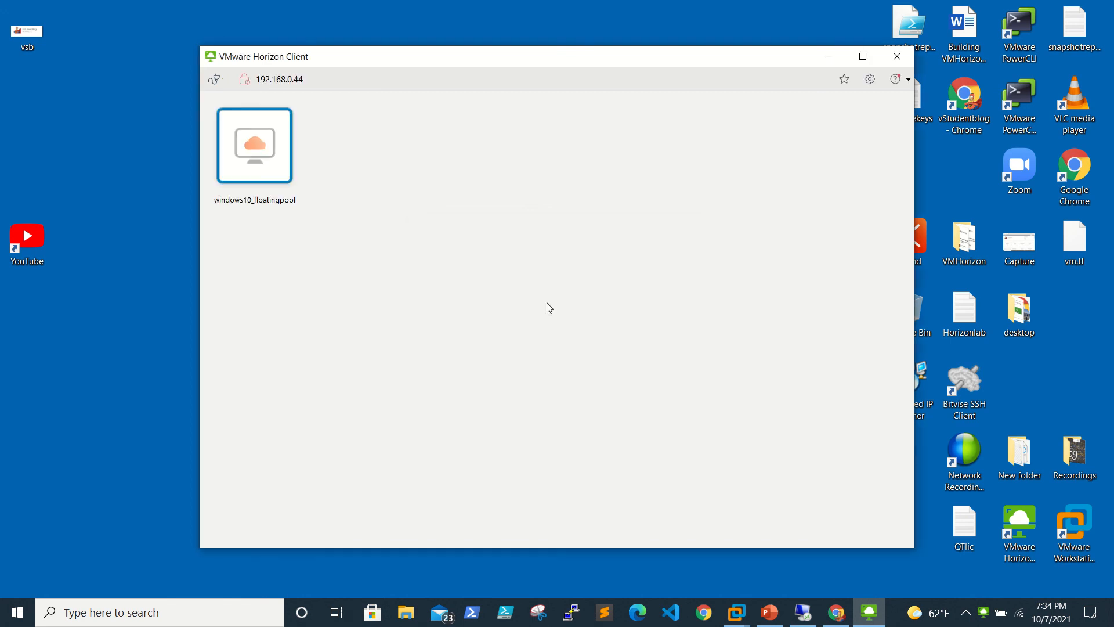
double_click(268, 174)
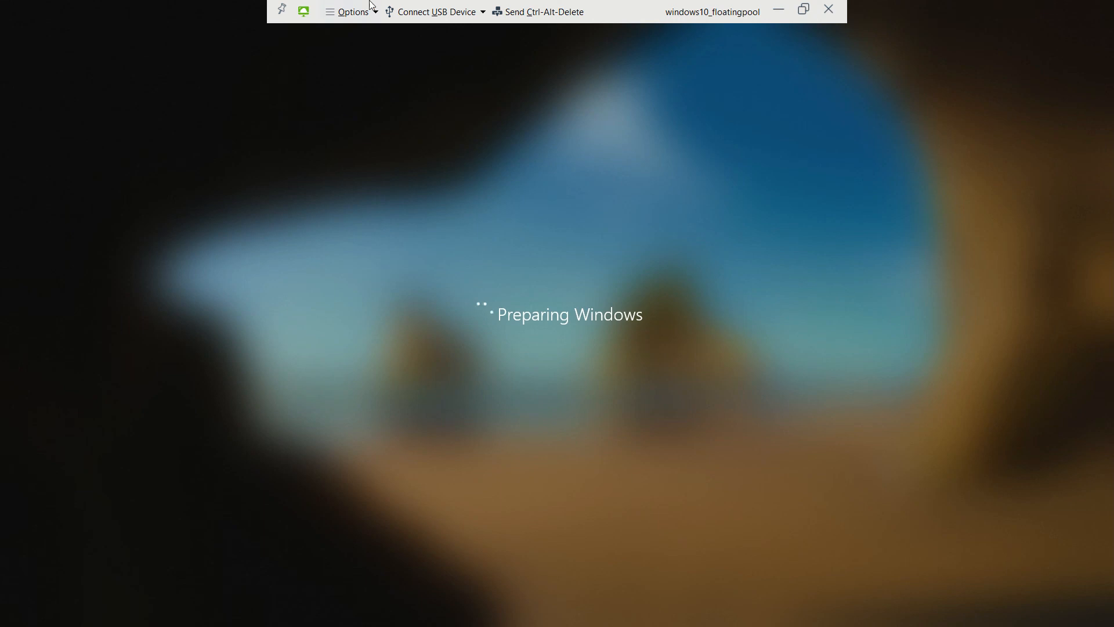
Step: Minimize the loaded windows10_floatingpool desktop session to the local desktop
click(778, 10)
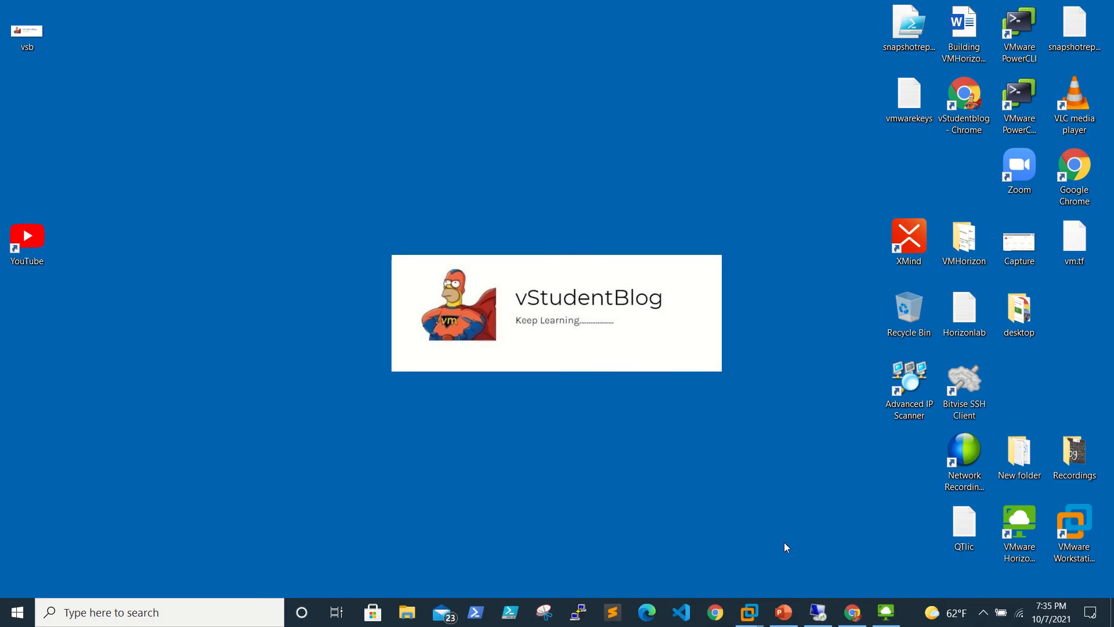
Step: On the server, minimize the User-Profiles folder and close its Permissions and Properties dialogs
click(805, 613)
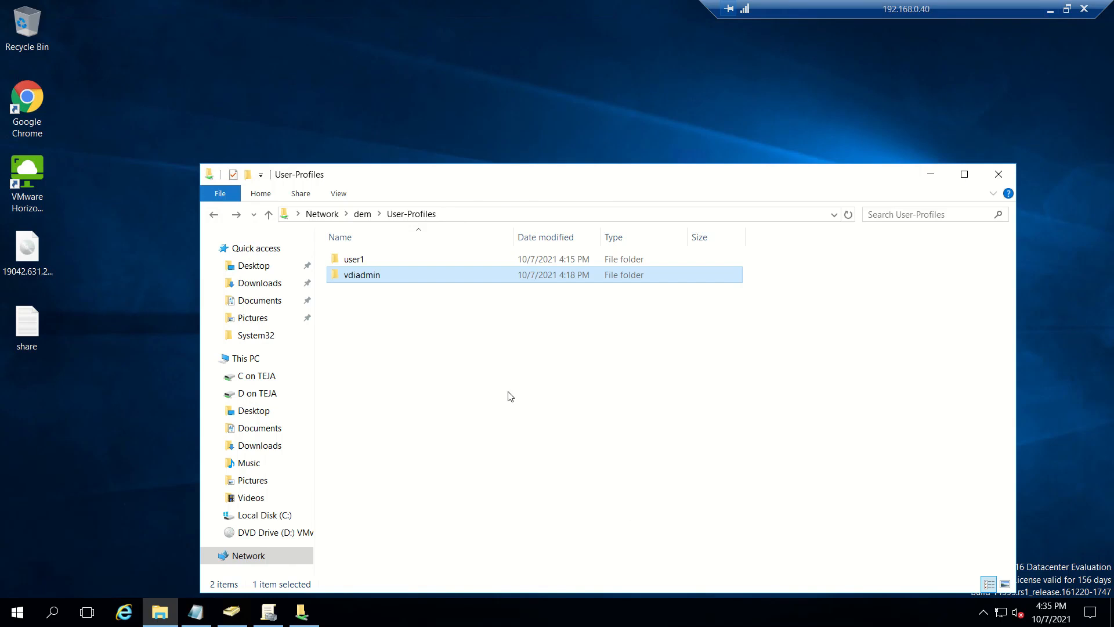
click(930, 174)
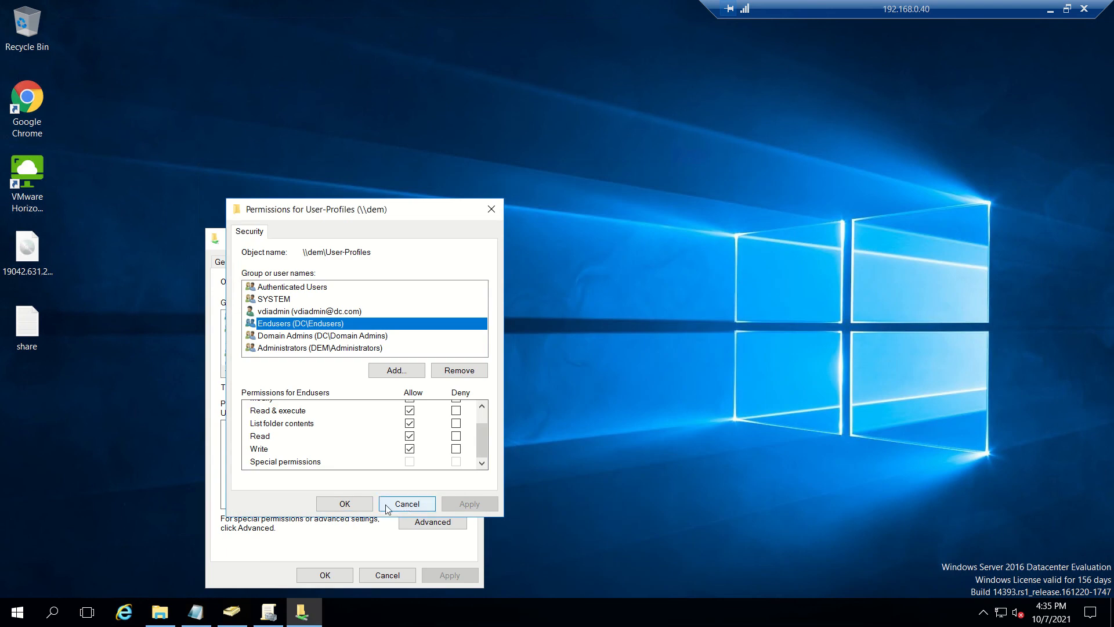
click(347, 503)
click(327, 574)
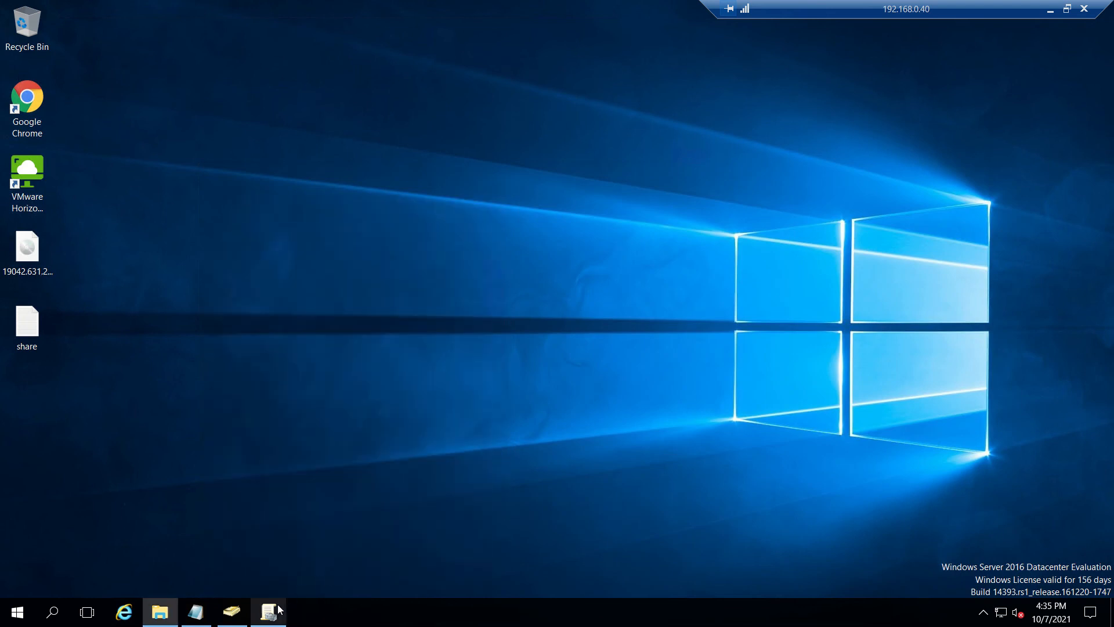
Step: Launch Horizon Client on the server, connect to cs01.dc.com, and sign in with the account password
double_click(44, 186)
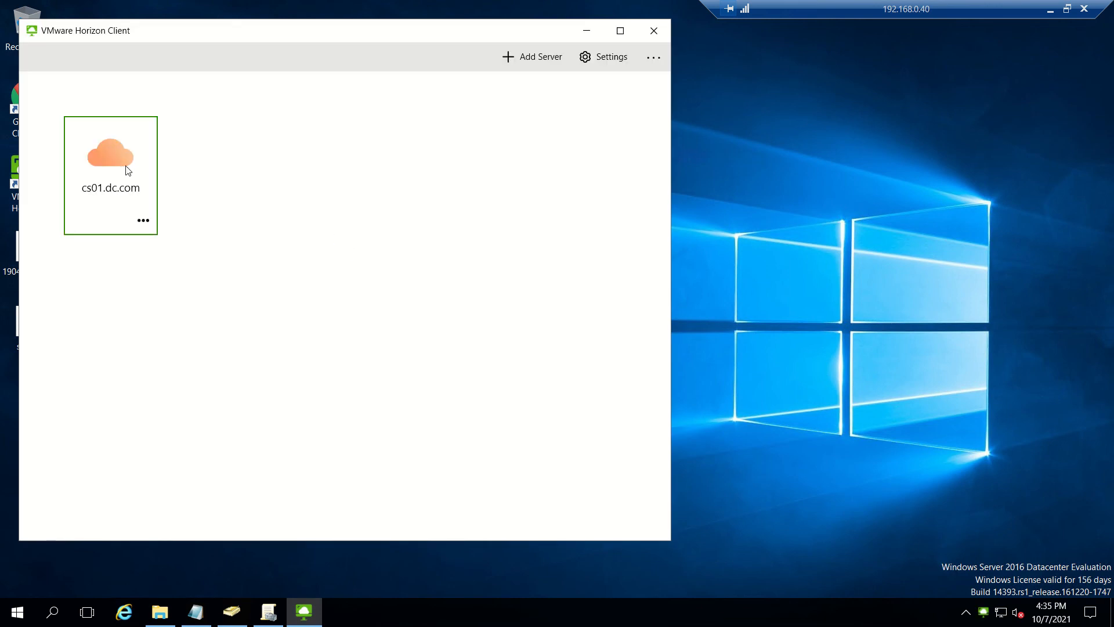
click(123, 170)
click(355, 314)
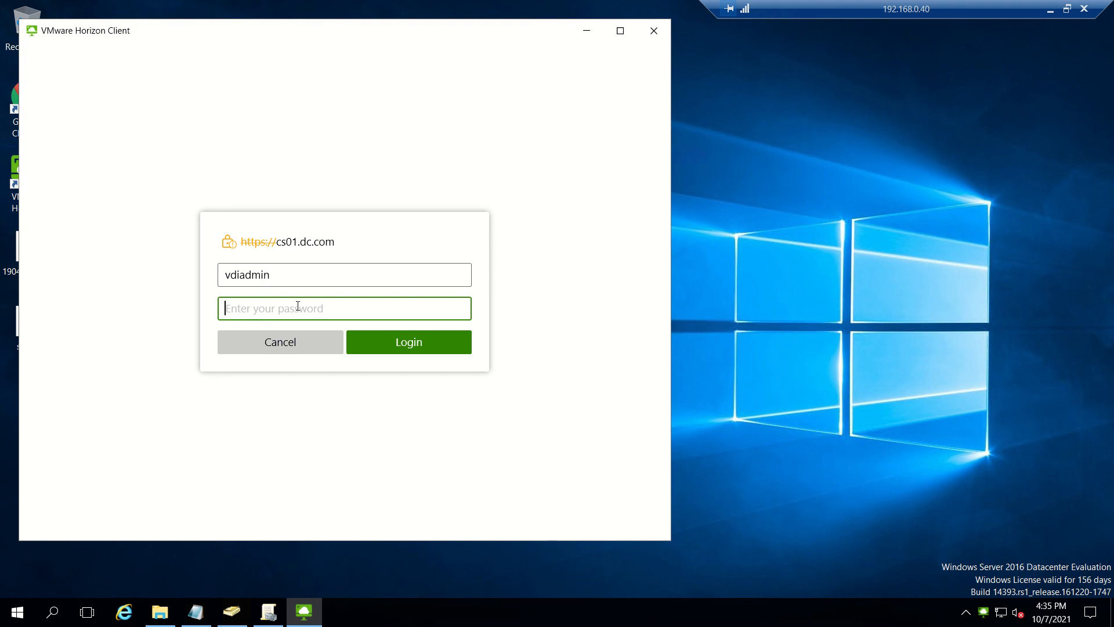
text(P@ssw0rd1)
key(Return)
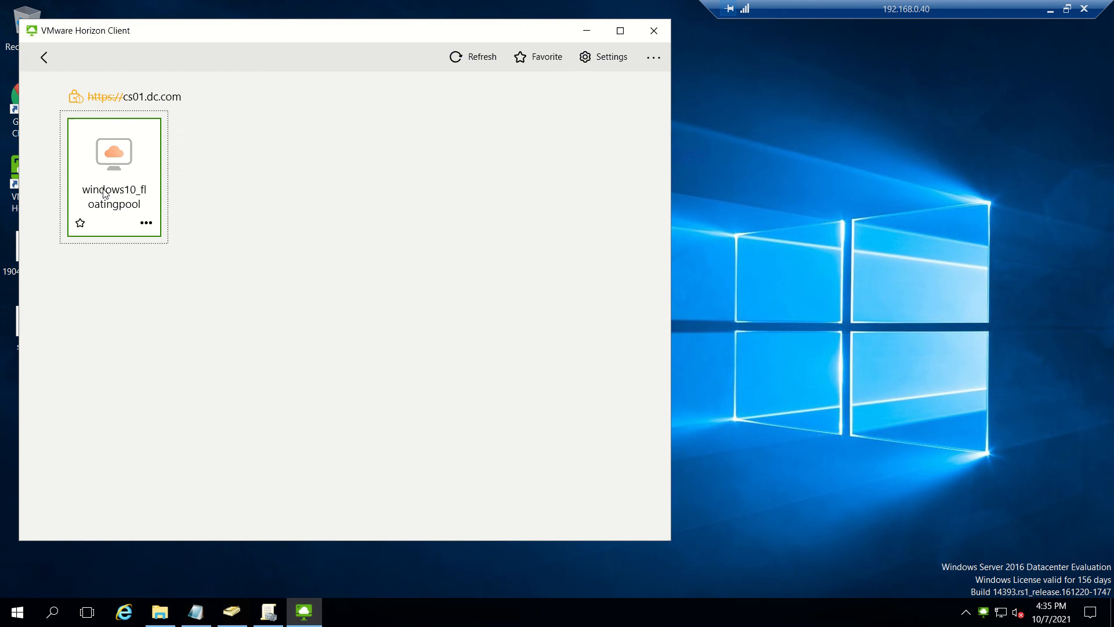
Step: Start the windows10_floatingpool desktop, then close the session again
double_click(105, 195)
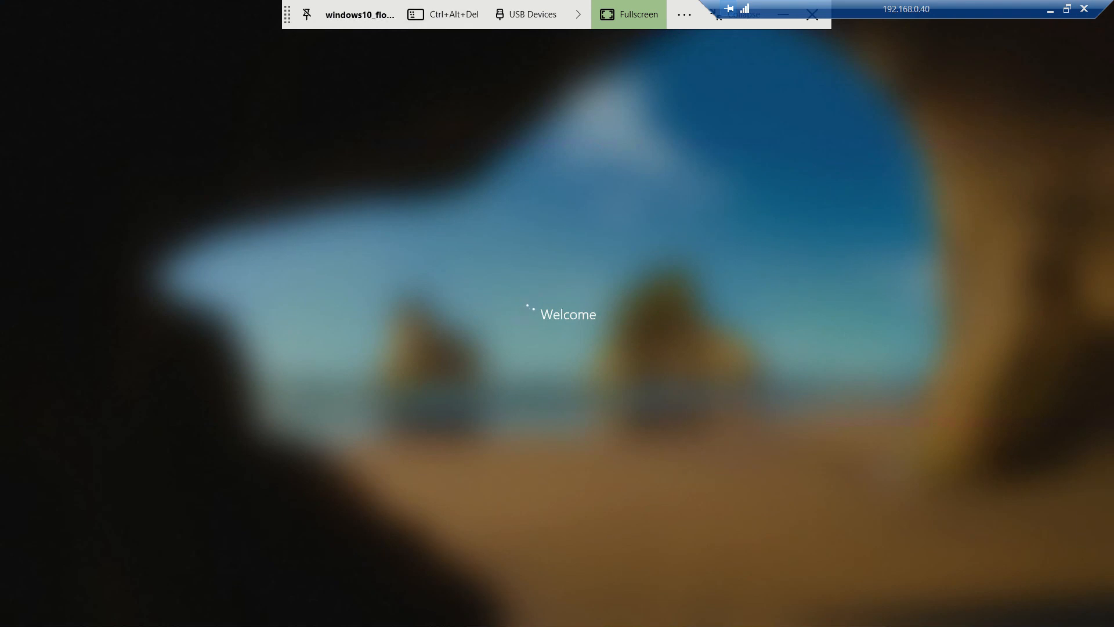
drag(287, 17, 99, 12)
click(625, 15)
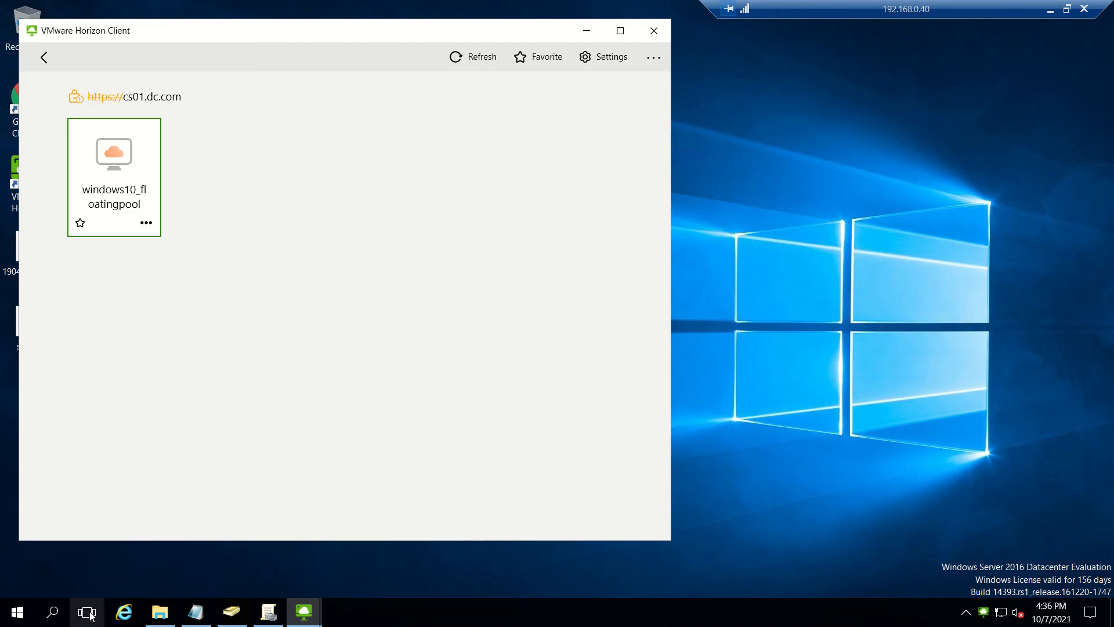
Step: Restore the User-Profiles folder window and refresh its listing
click(160, 612)
drag(498, 182, 497, 148)
right_click(534, 348)
click(593, 406)
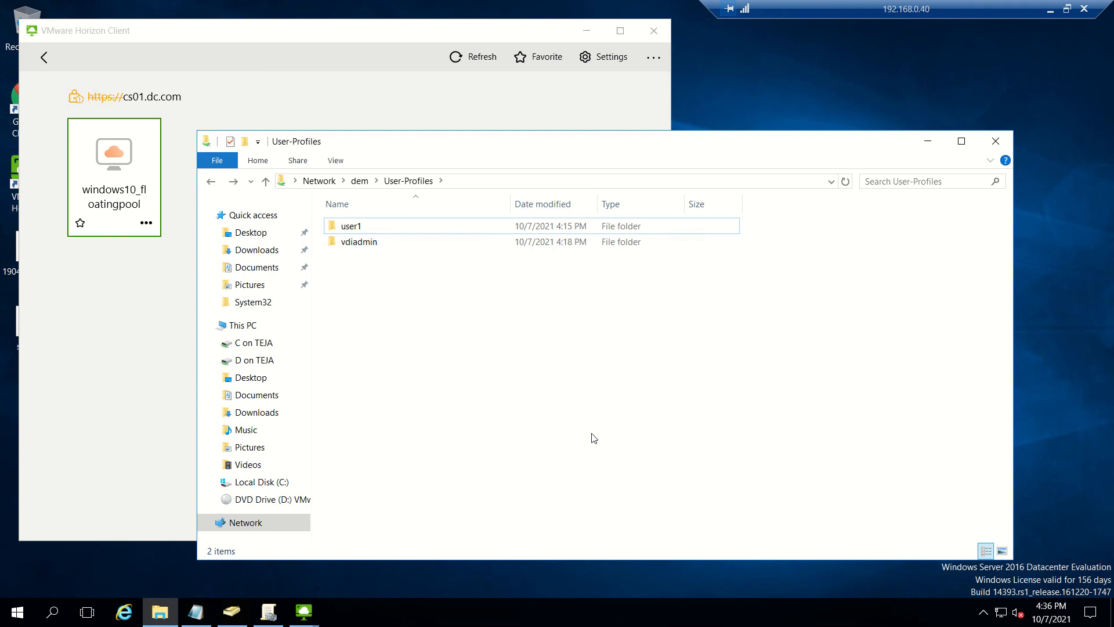
Step: Browse dem > DEM-Config > general and back, then reopen User-Profiles showing only user1 and vdiadmin
click(360, 180)
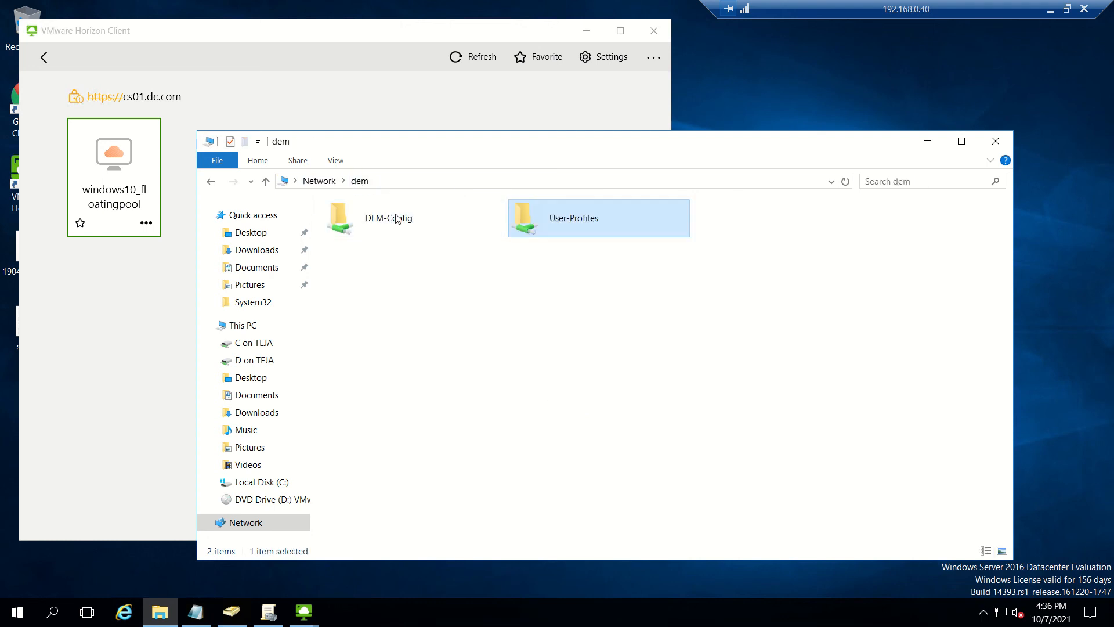
double_click(396, 218)
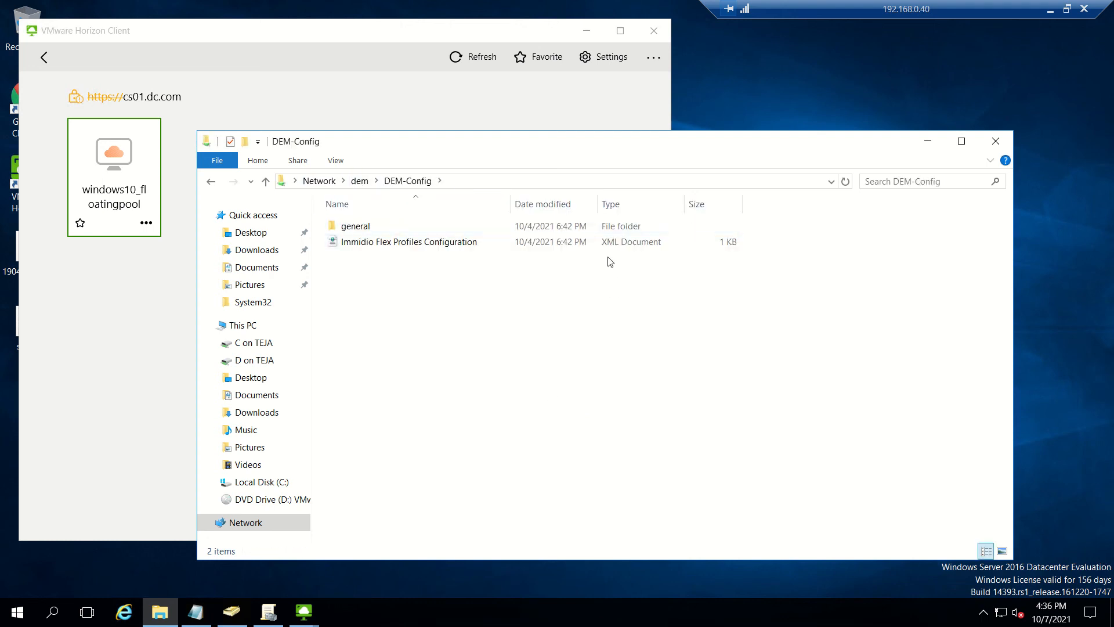
double_click(351, 228)
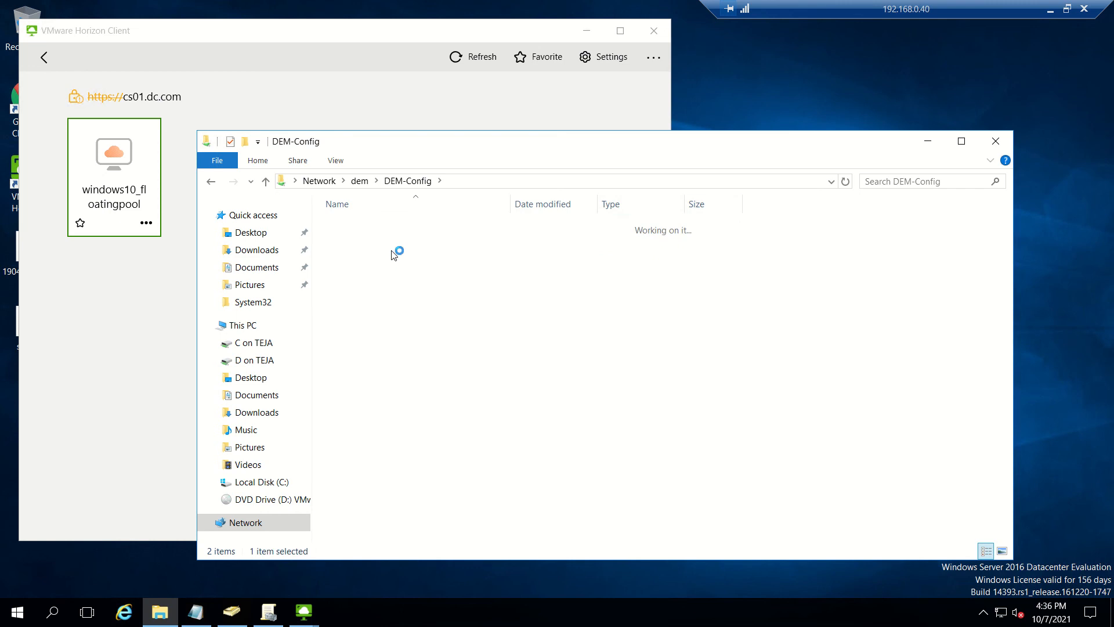
click(211, 182)
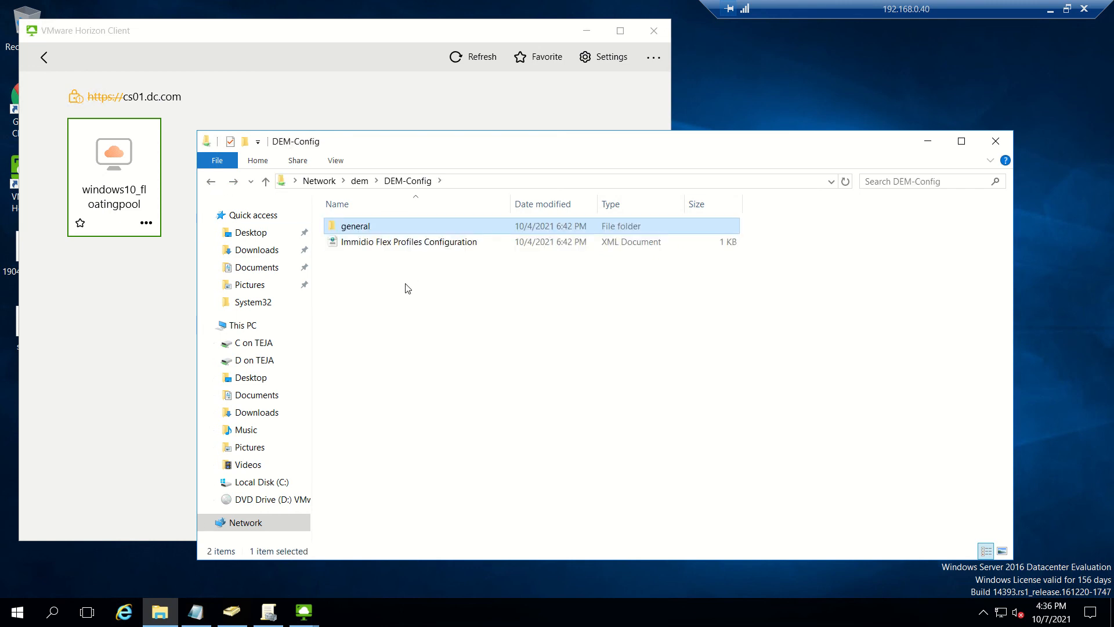
click(213, 186)
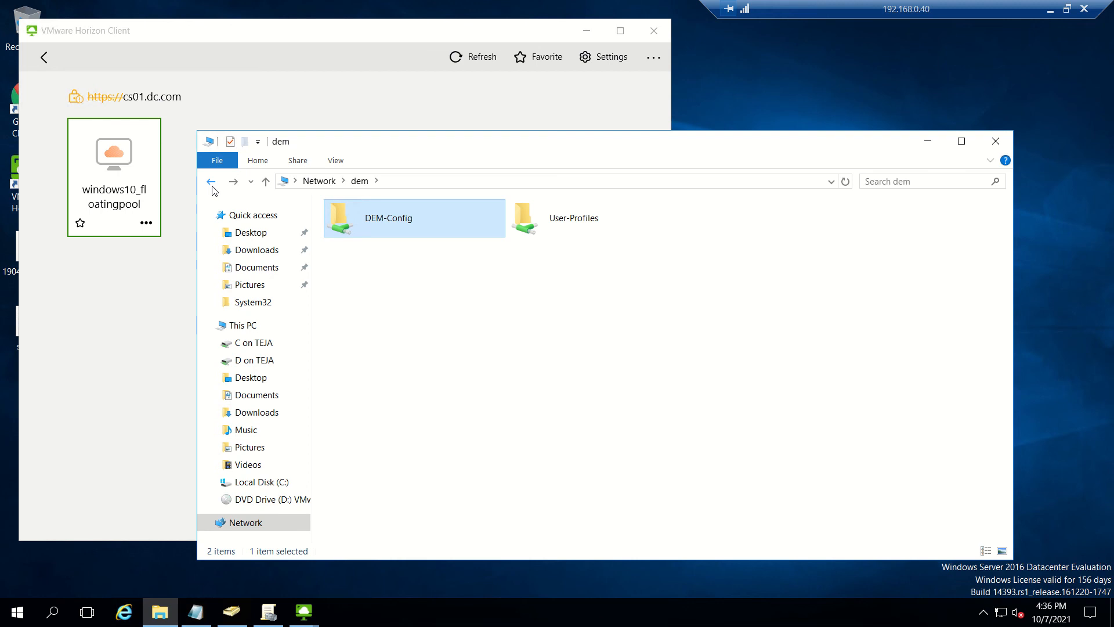
double_click(550, 220)
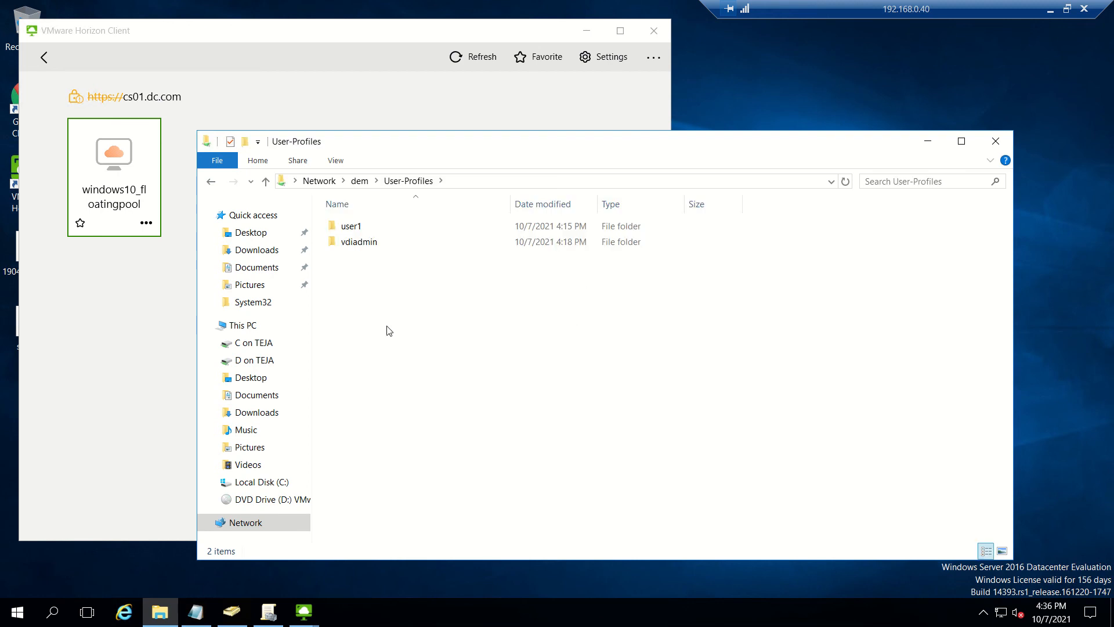
click(241, 32)
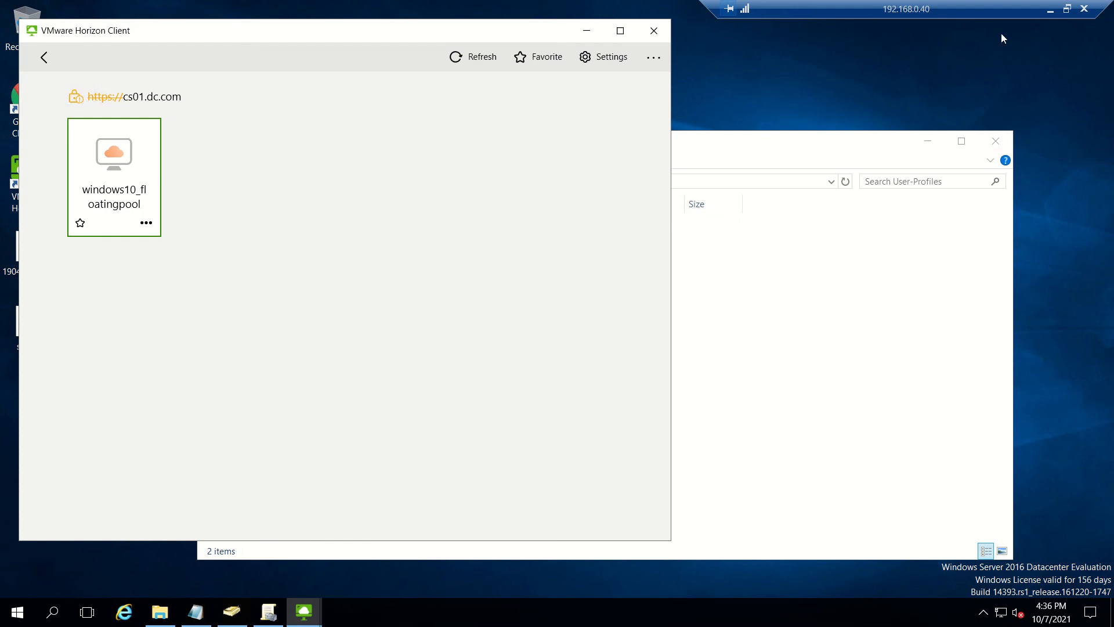
Step: Switch to the windows10_floatingpool remote desktop and check the Start menu's account options
click(1049, 11)
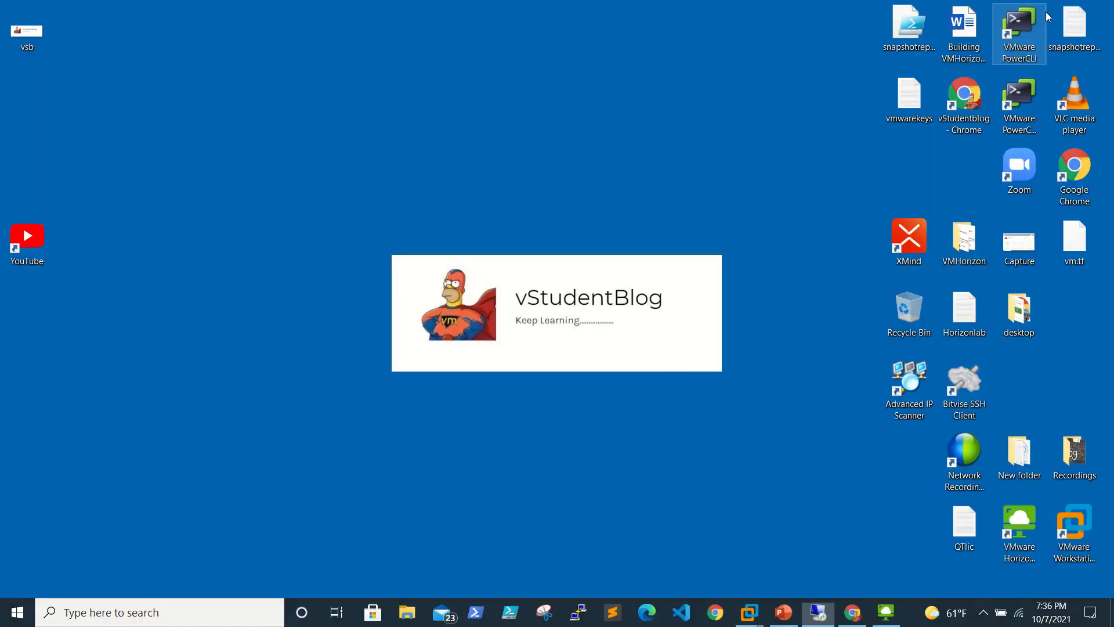
click(885, 619)
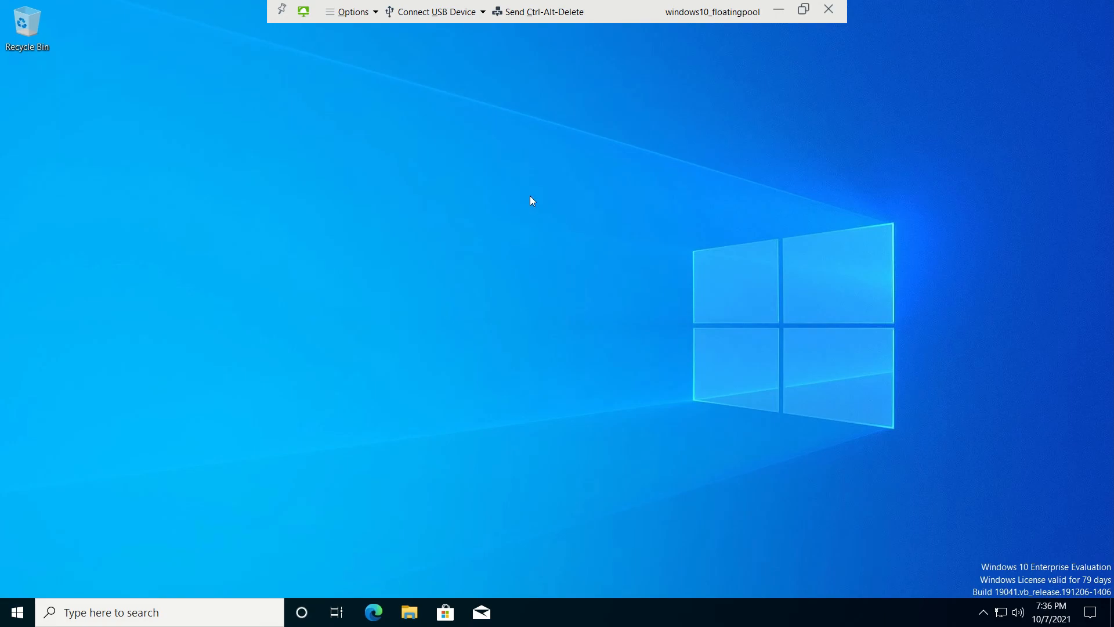
click(17, 613)
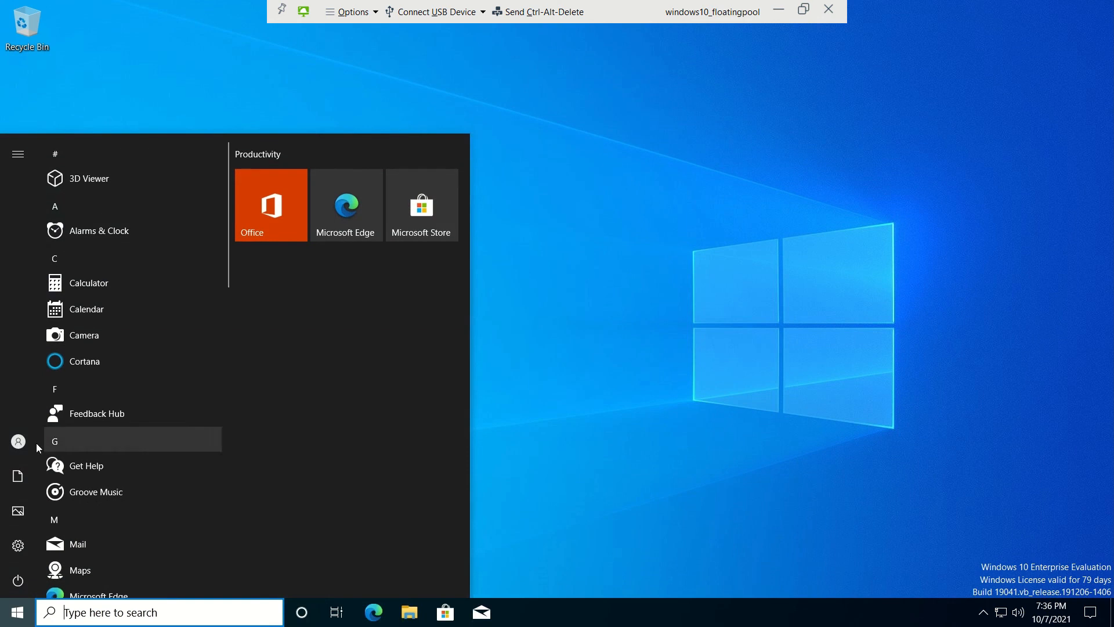
click(18, 443)
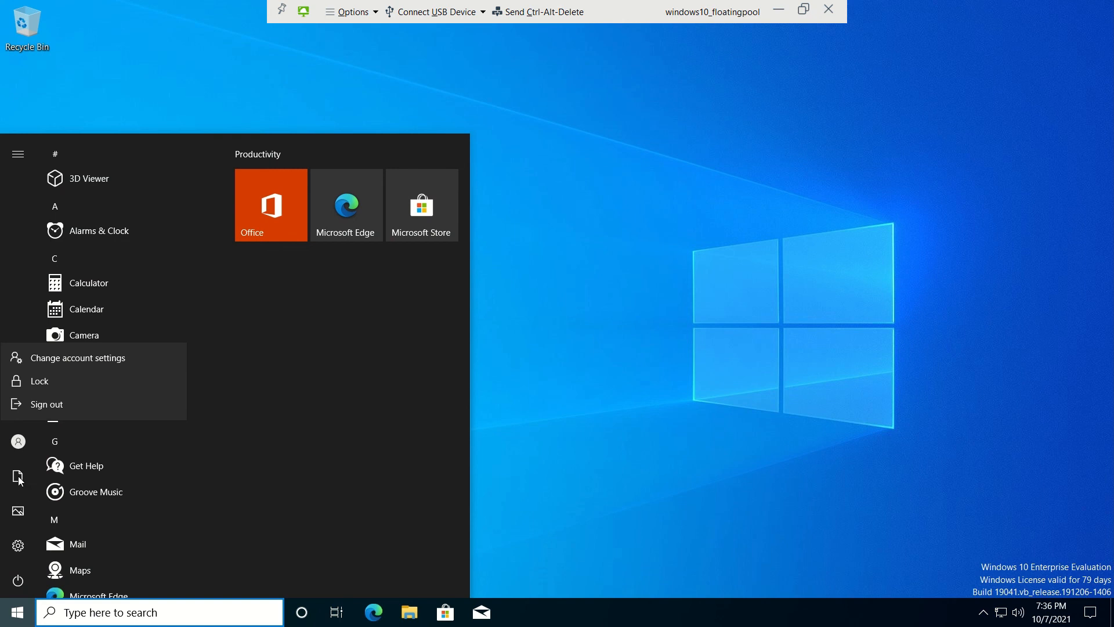
mouse_move(23, 543)
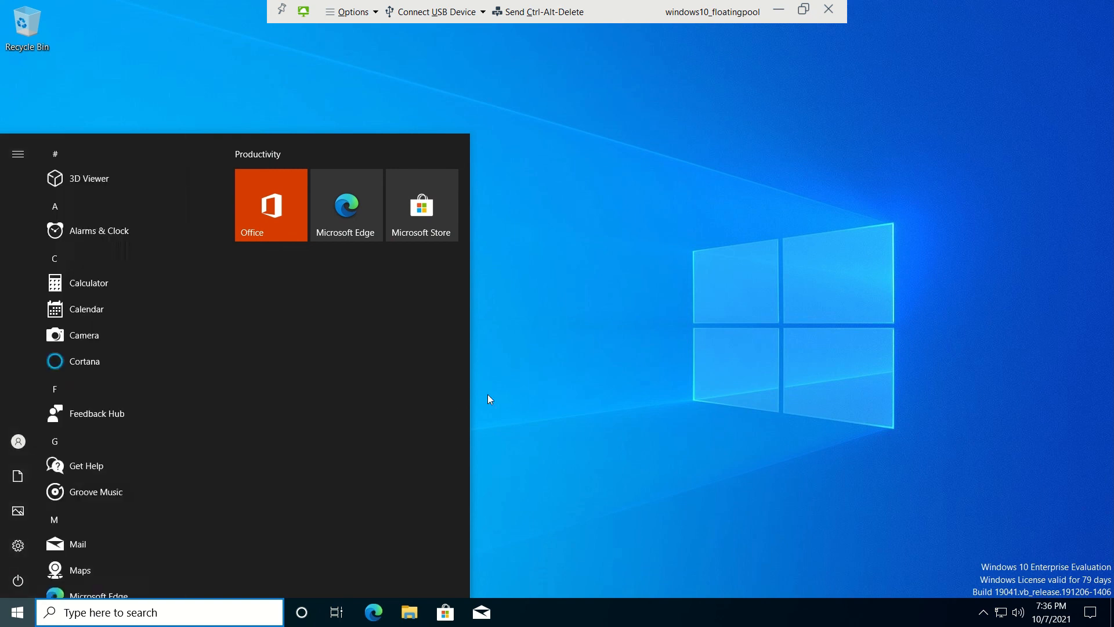
click(616, 368)
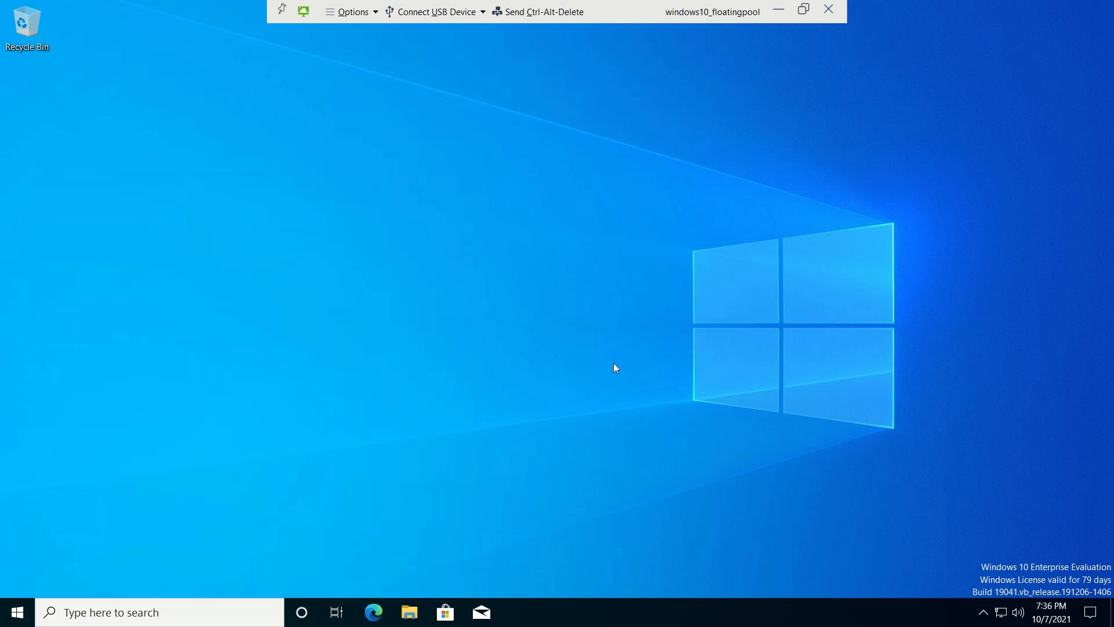
Step: Sign out of the remote desktop via the Start right-click menu's Shut down or sign out > Sign out
right_click(17, 612)
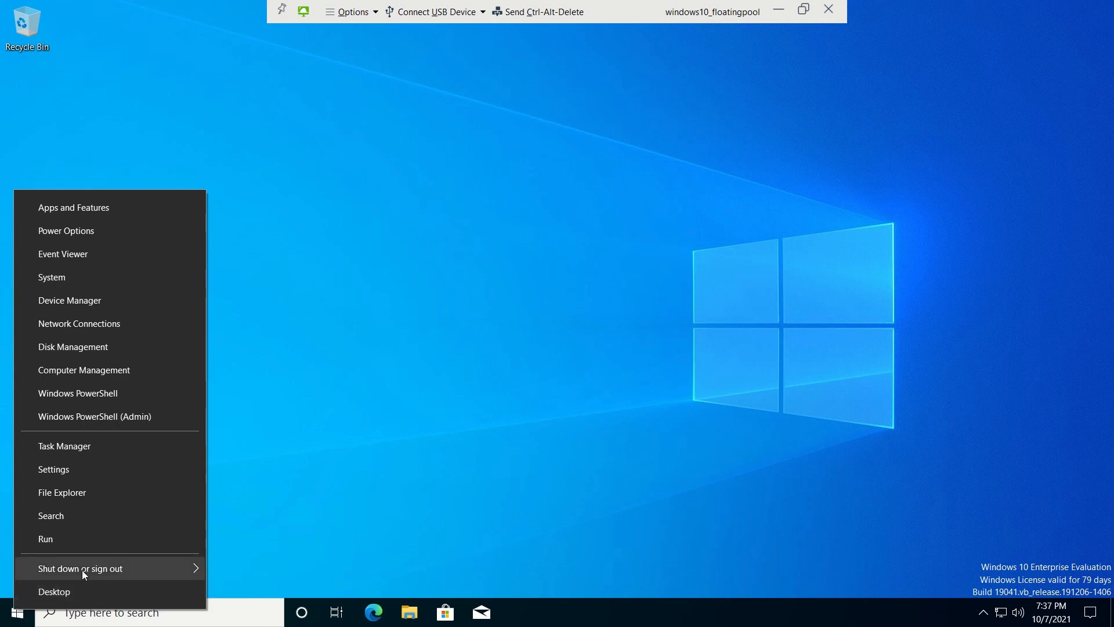
mouse_move(82, 570)
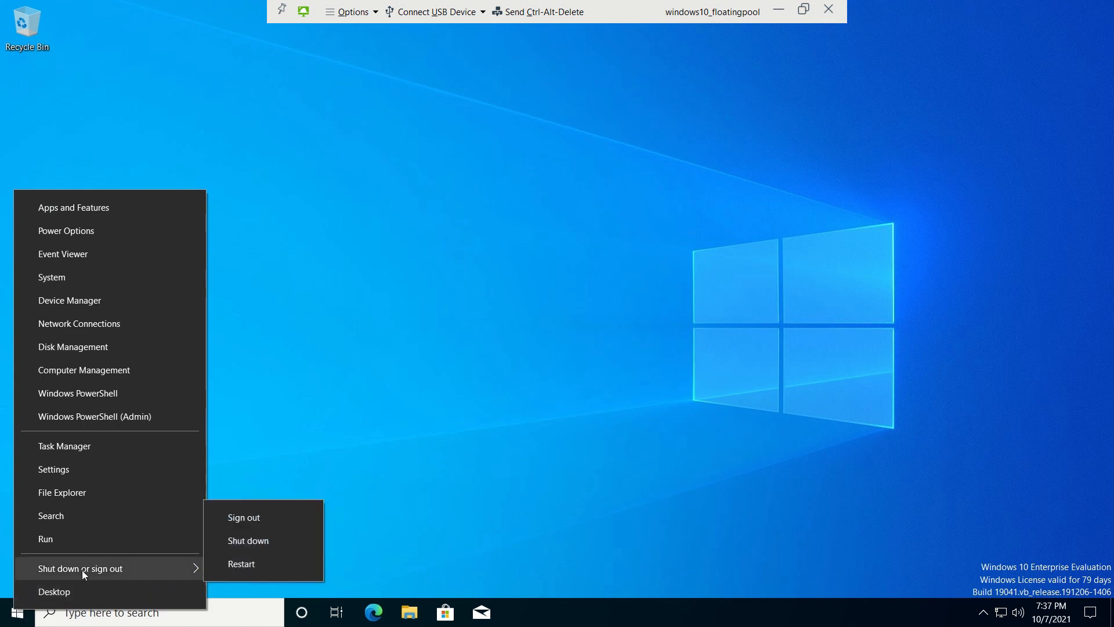
click(292, 527)
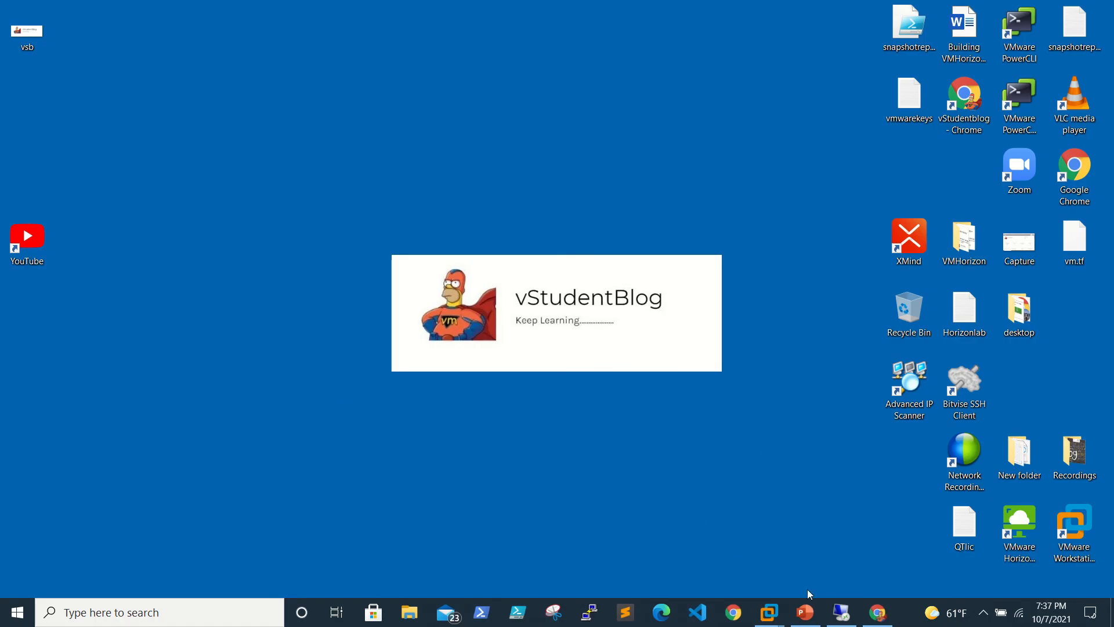
Step: Refresh the User-Profiles share listing in the server session
click(840, 612)
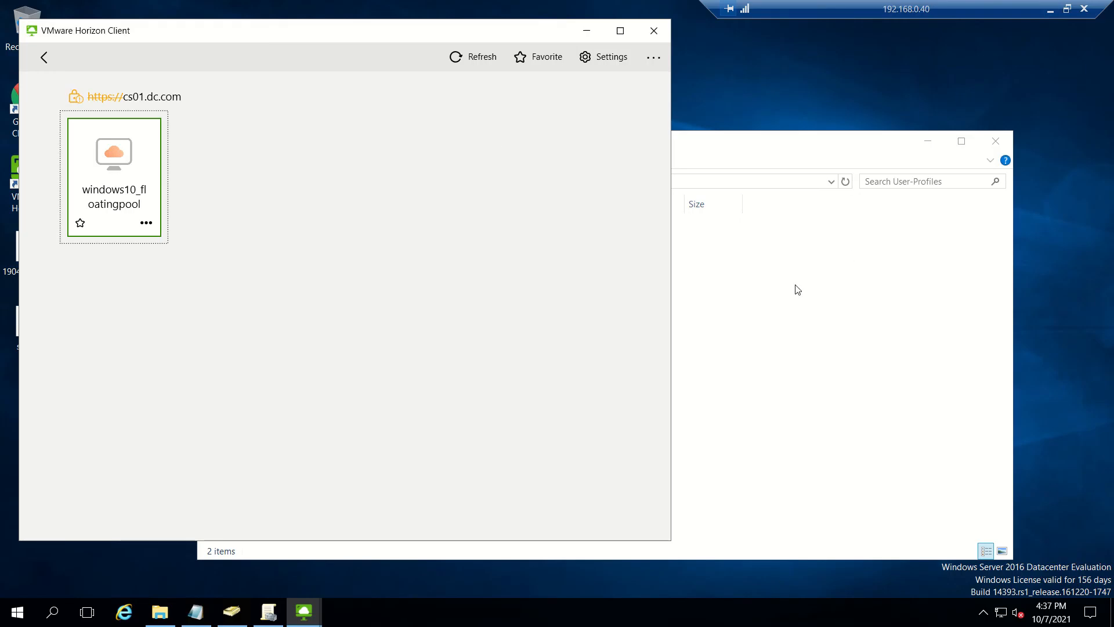
click(761, 139)
right_click(570, 414)
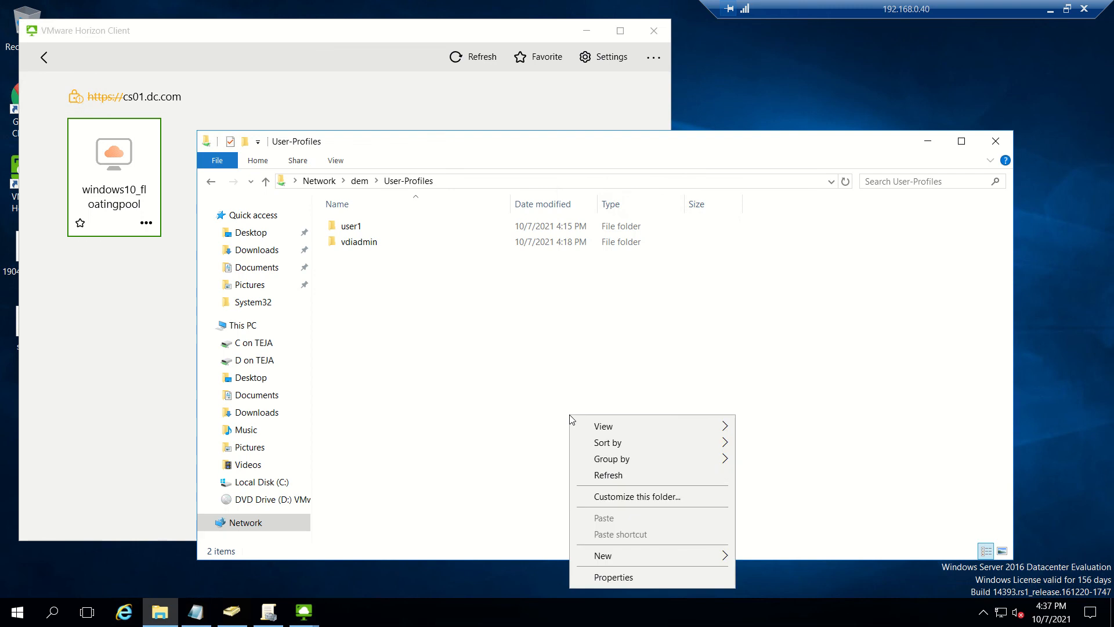
click(623, 474)
Step: Confirm the new user2 folder beside vdiadmin, then bring the windows10_floatingpool session forward
click(378, 248)
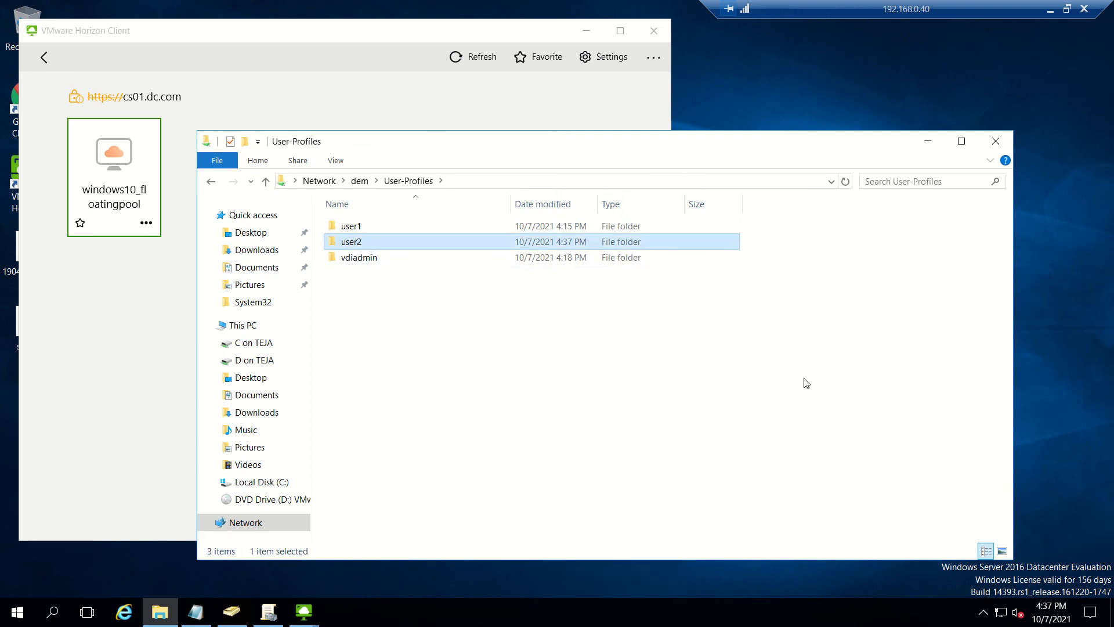
click(360, 257)
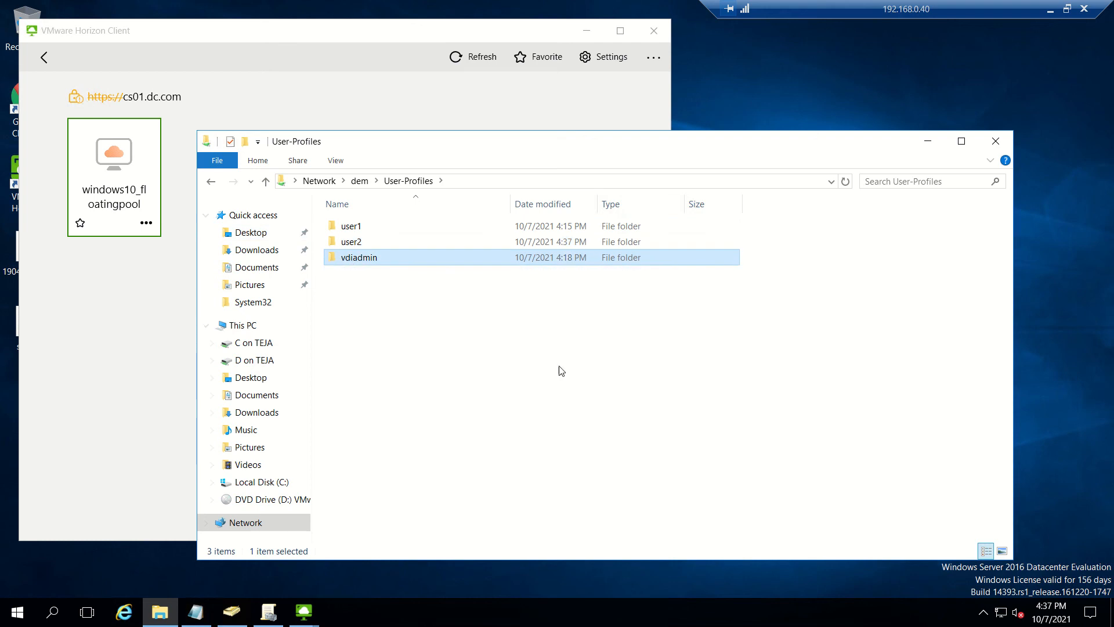
click(304, 612)
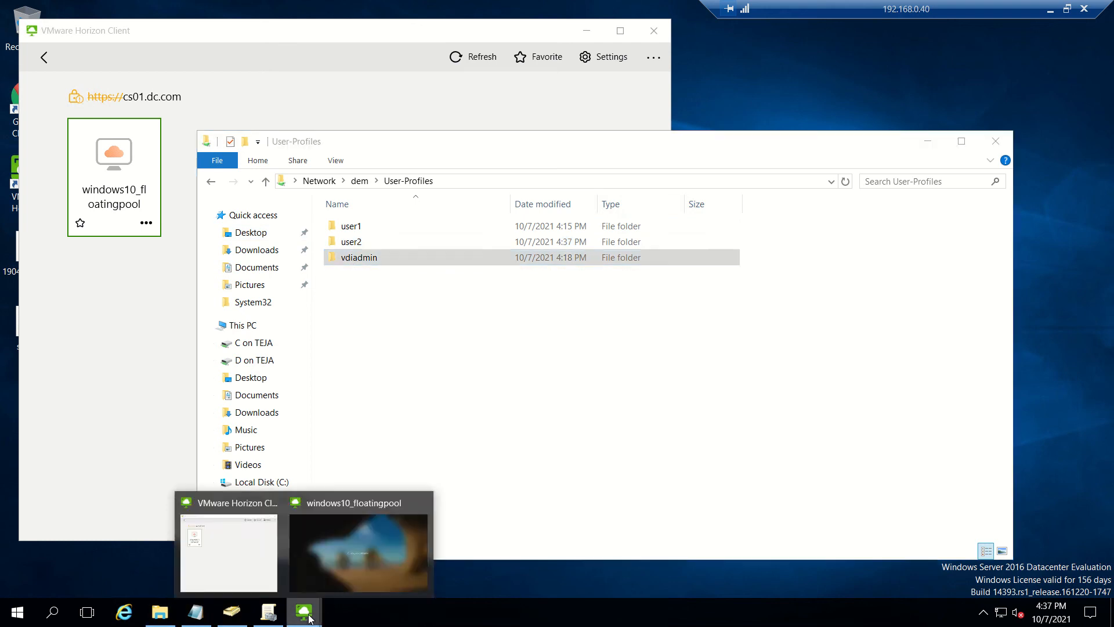
click(354, 577)
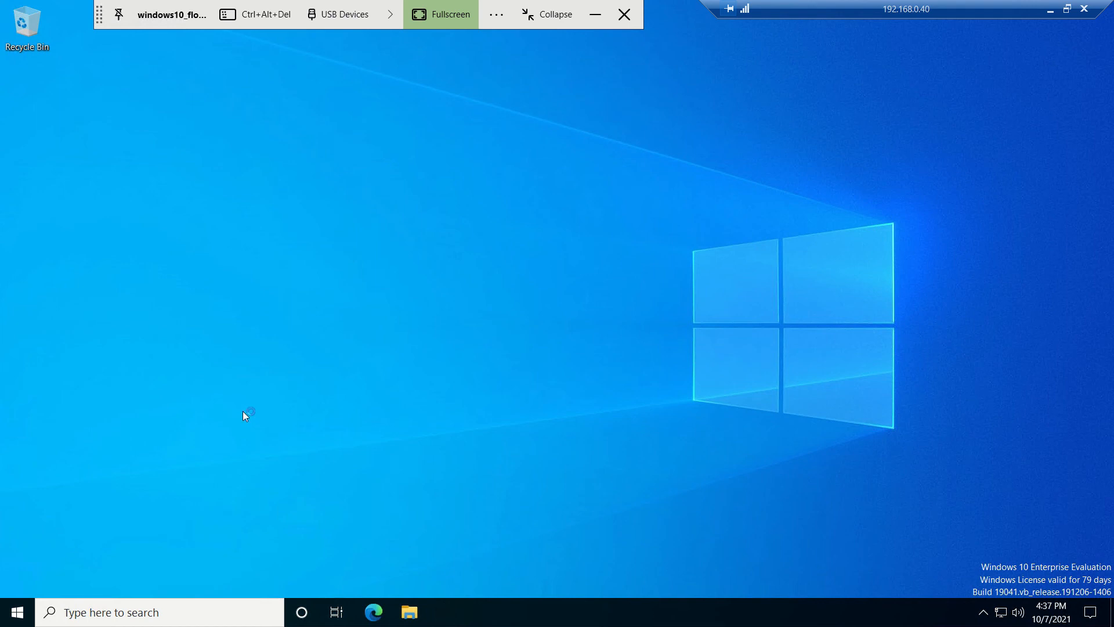
Step: Minimize the windows10_floatingpool Horizon window to show the local desktop
click(1050, 8)
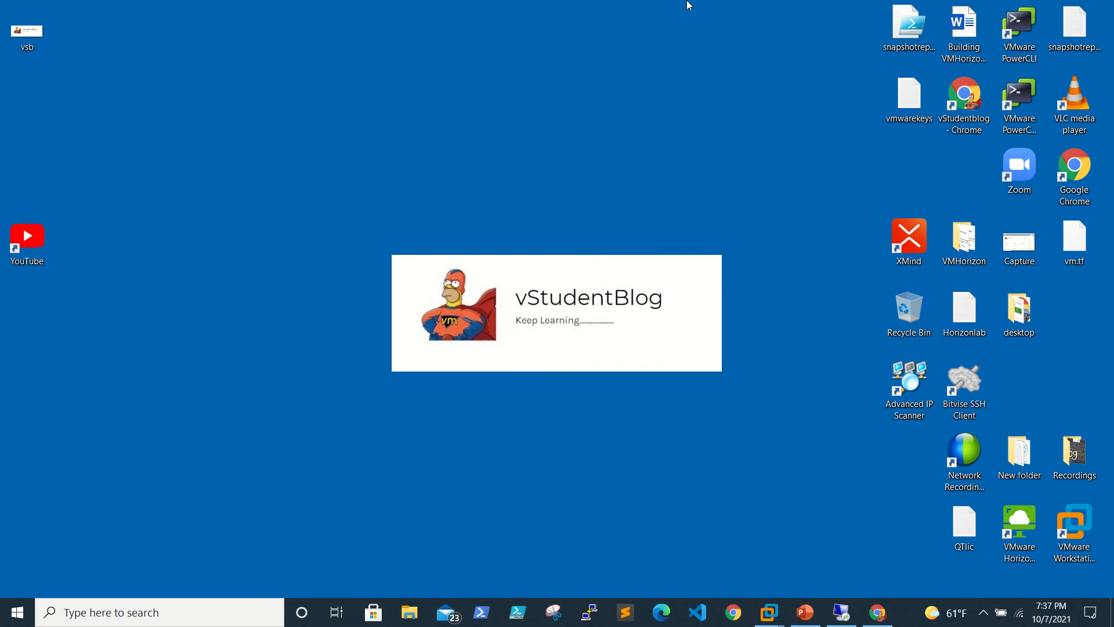
mouse_move(689, 5)
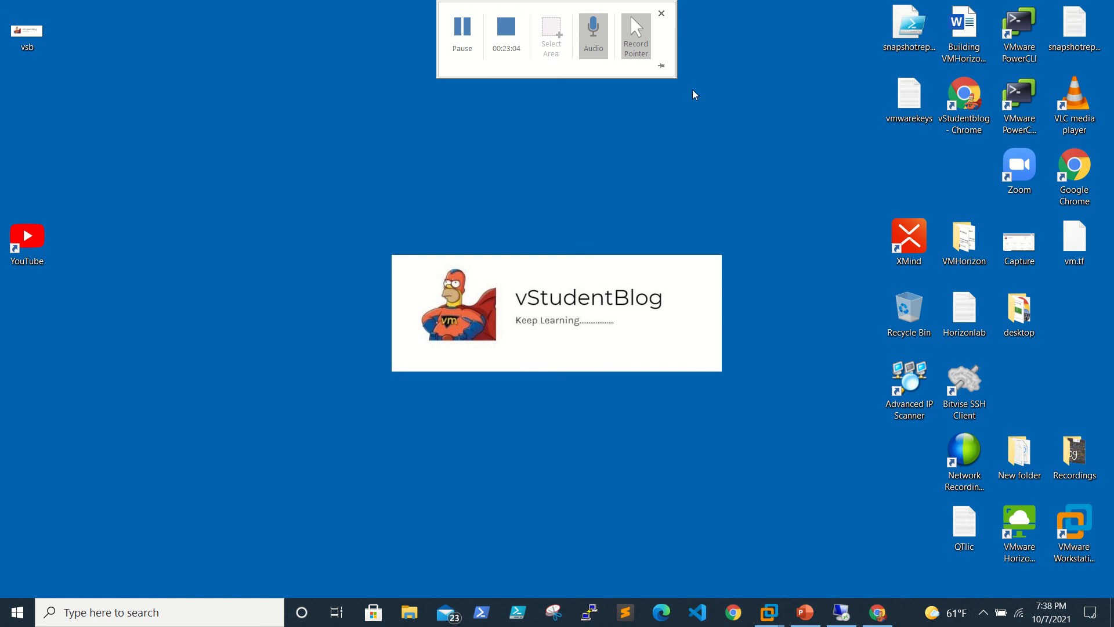
mouse_move(609, 3)
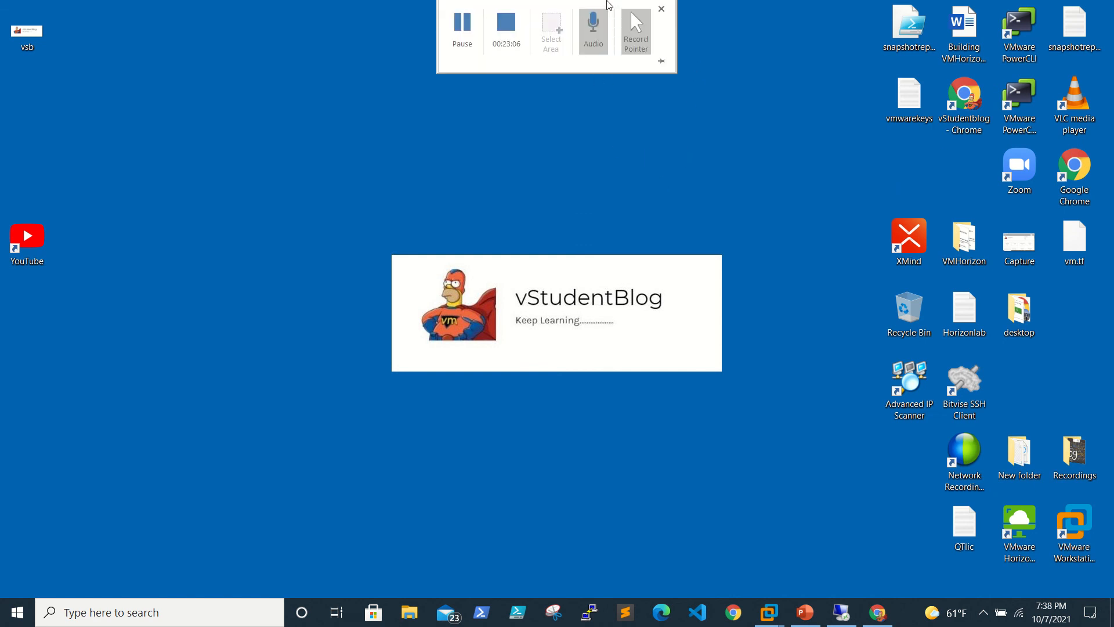